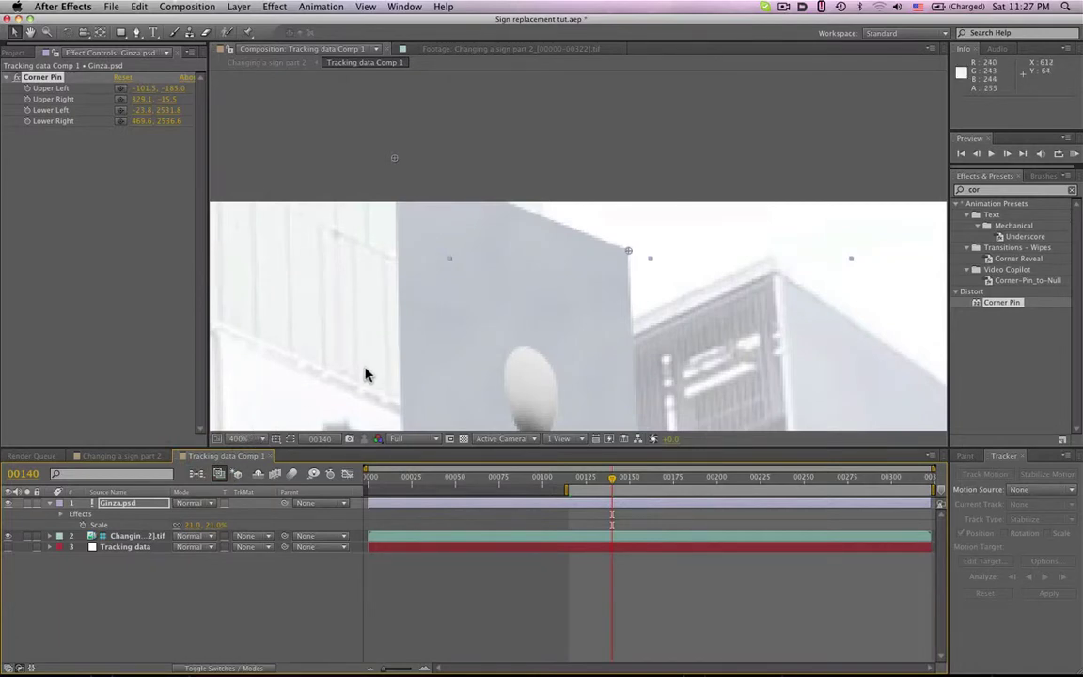
Compare the replacement sign's position in Tracking data Comp 1 and Changing a sign part 2 around frame 148
key("shift+slash")
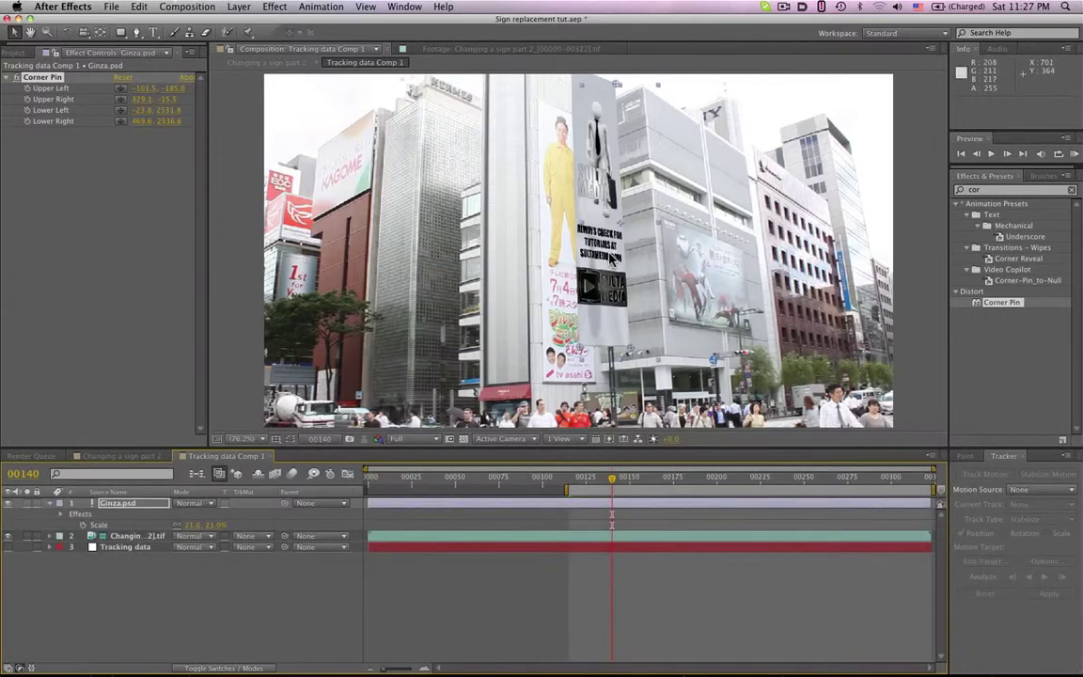
left_click_drag(611, 483, 578, 481)
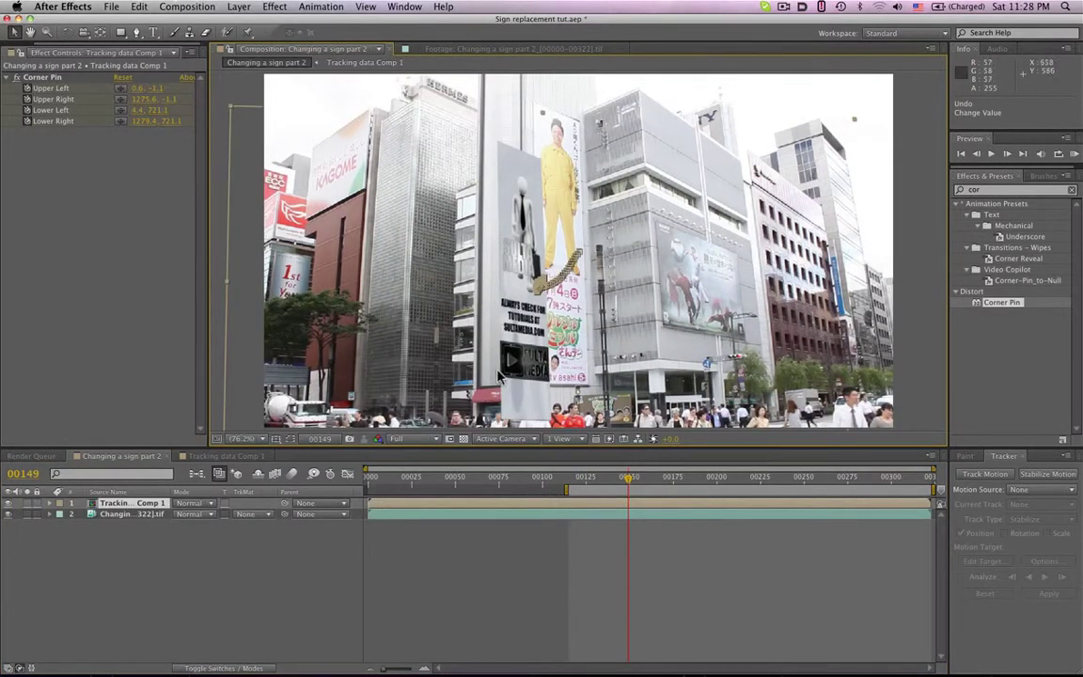
left_click(226, 456)
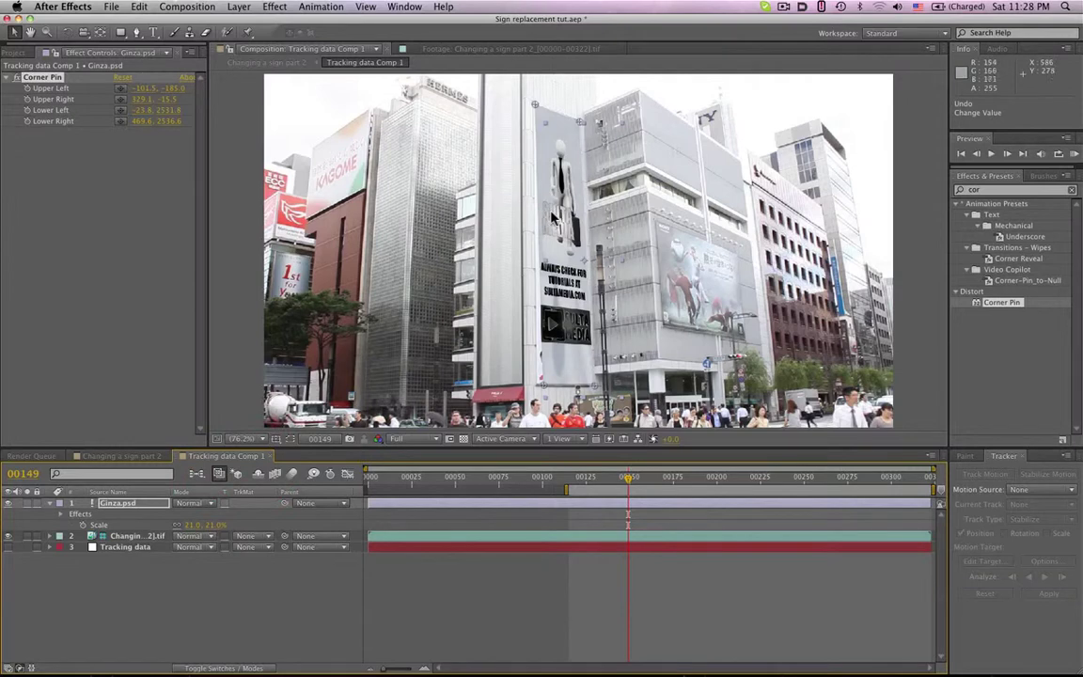
left_click(626, 480)
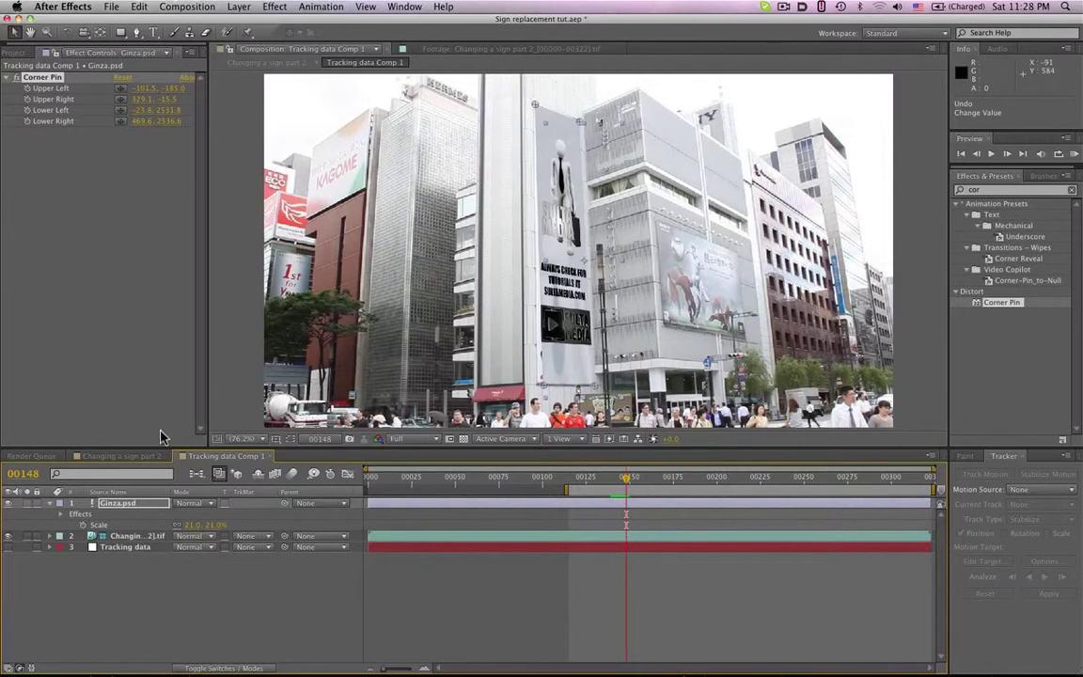
left_click(120, 456)
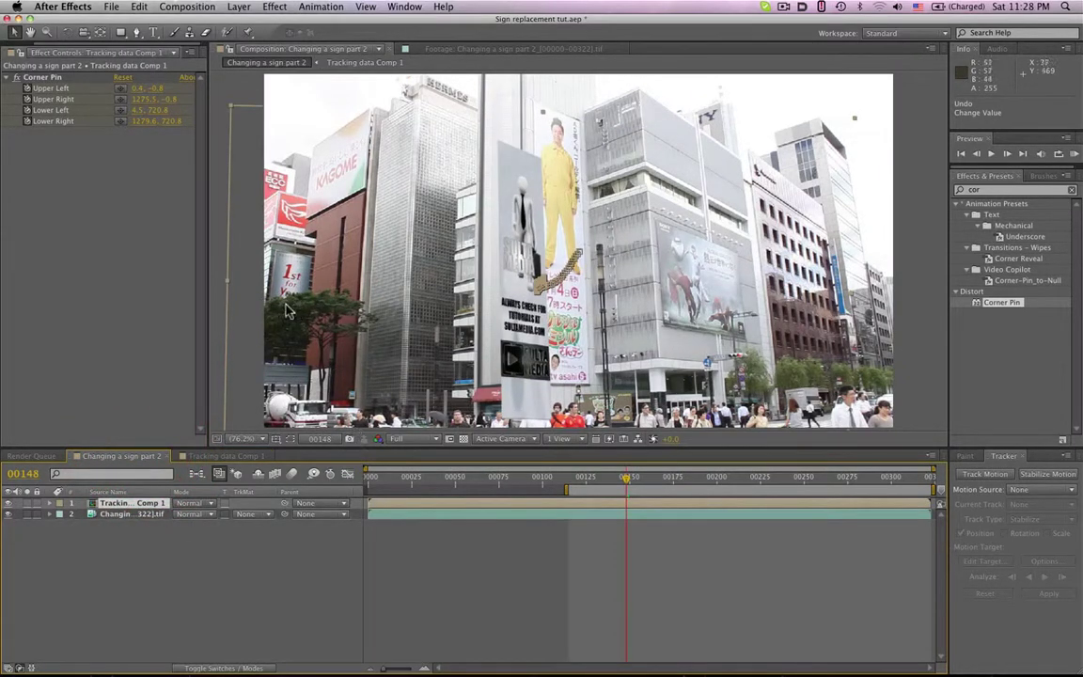
Try moving the Tracking data Comp 1 layer directly in the composition at frame 148, and undo the move
left_click(517, 323)
left_click_drag(517, 323, 682, 265)
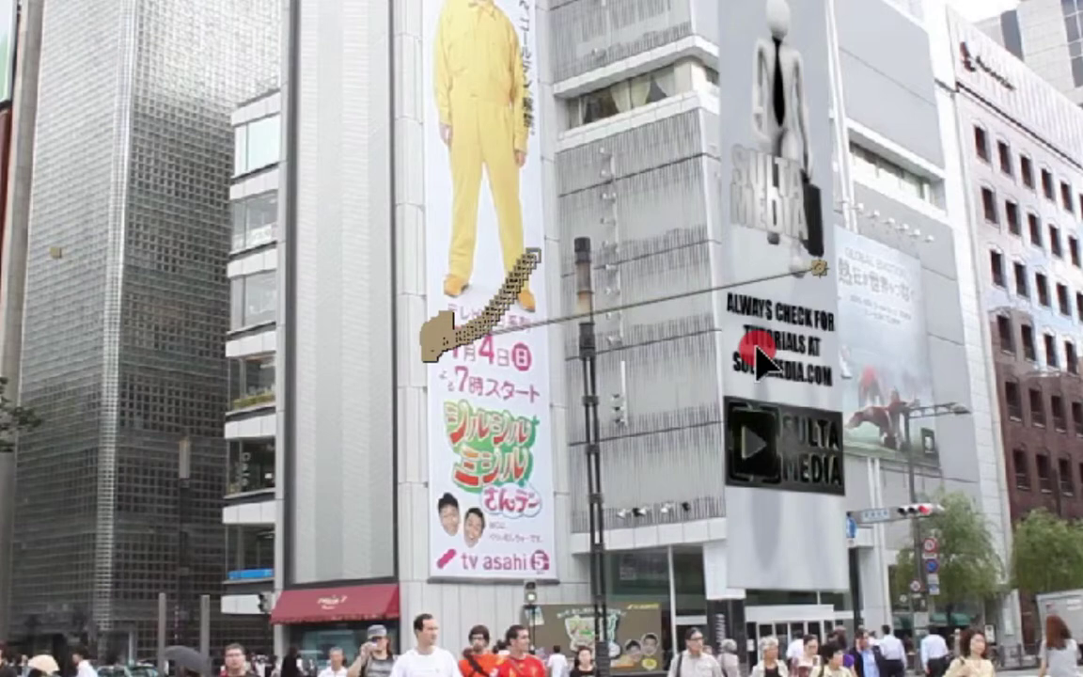
left_click_drag(755, 346, 752, 354)
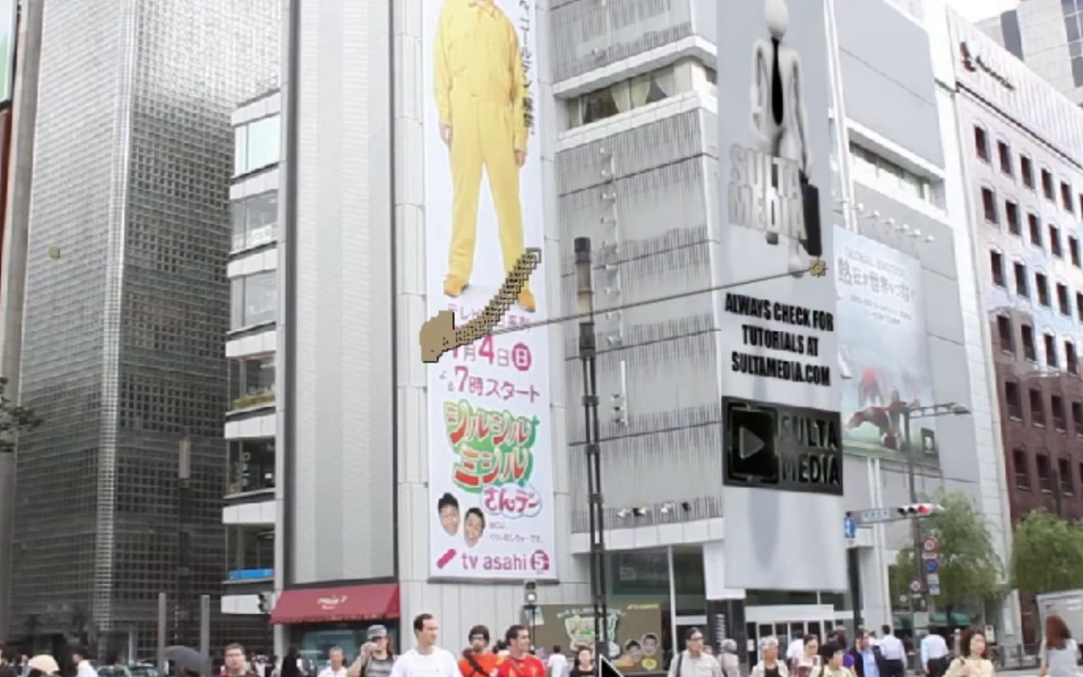
key("super+z")
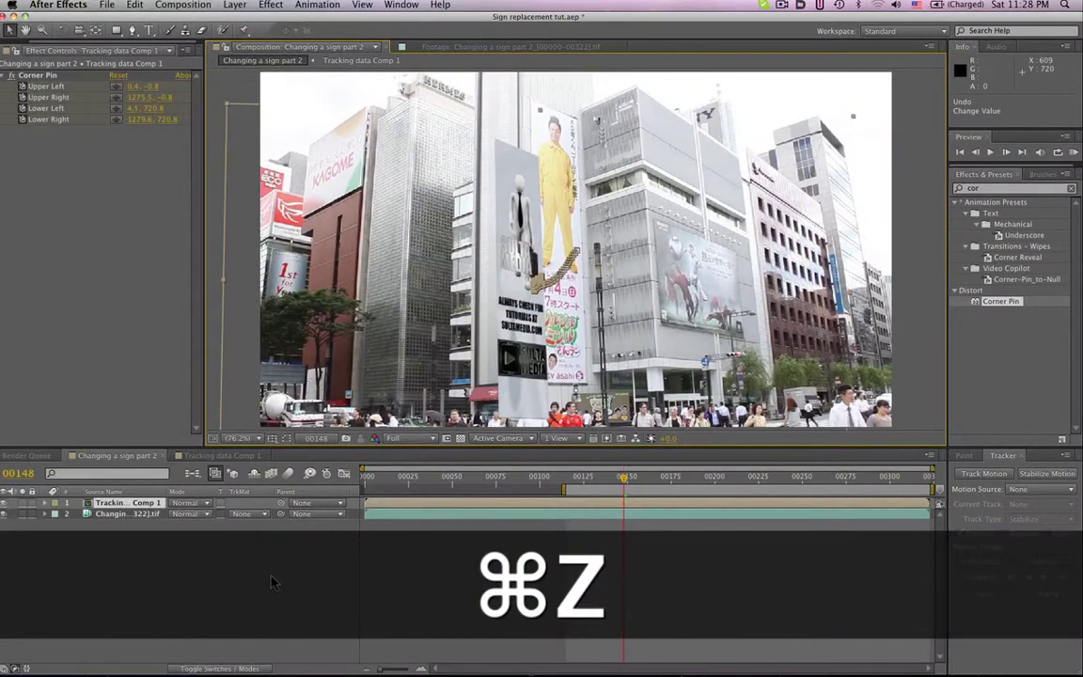
Add a null object to Changing a sign part 2 and parent the Tracking data Comp 1 layer to it
left_click(247, 576)
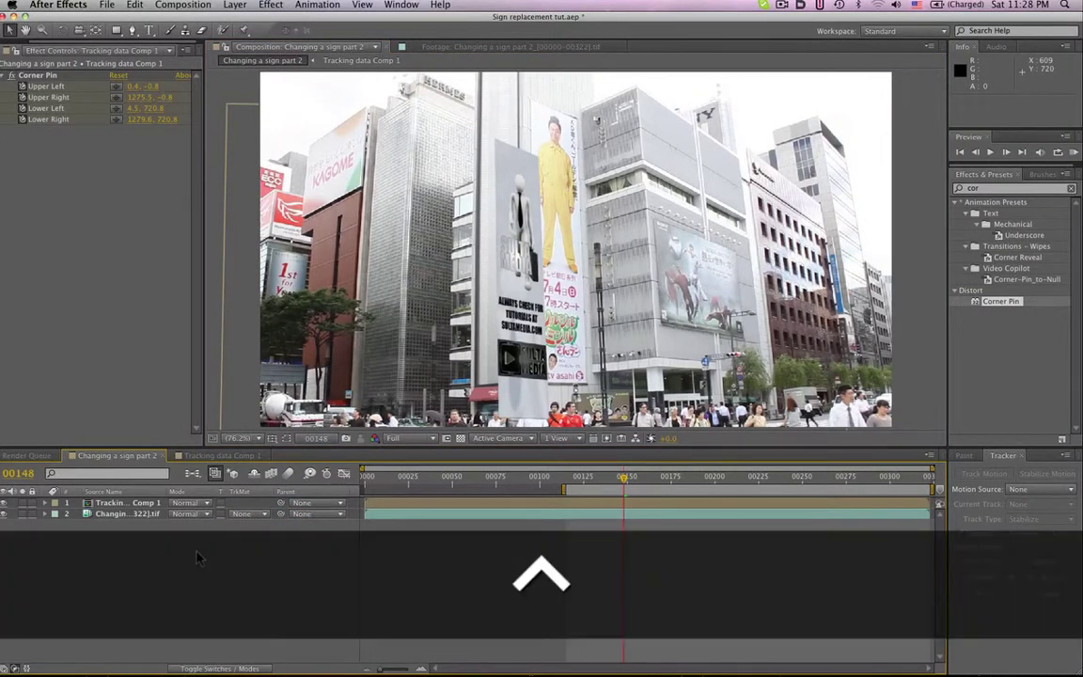
left_click(198, 549, "ctrl")
mouse_move(203, 552)
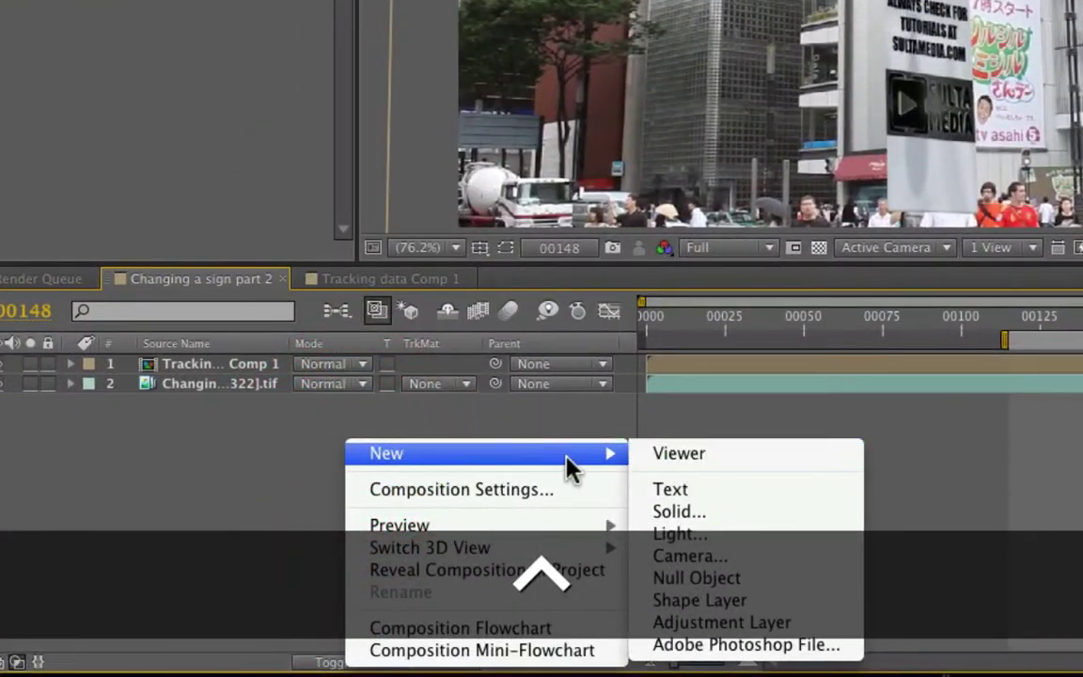
left_click(707, 578)
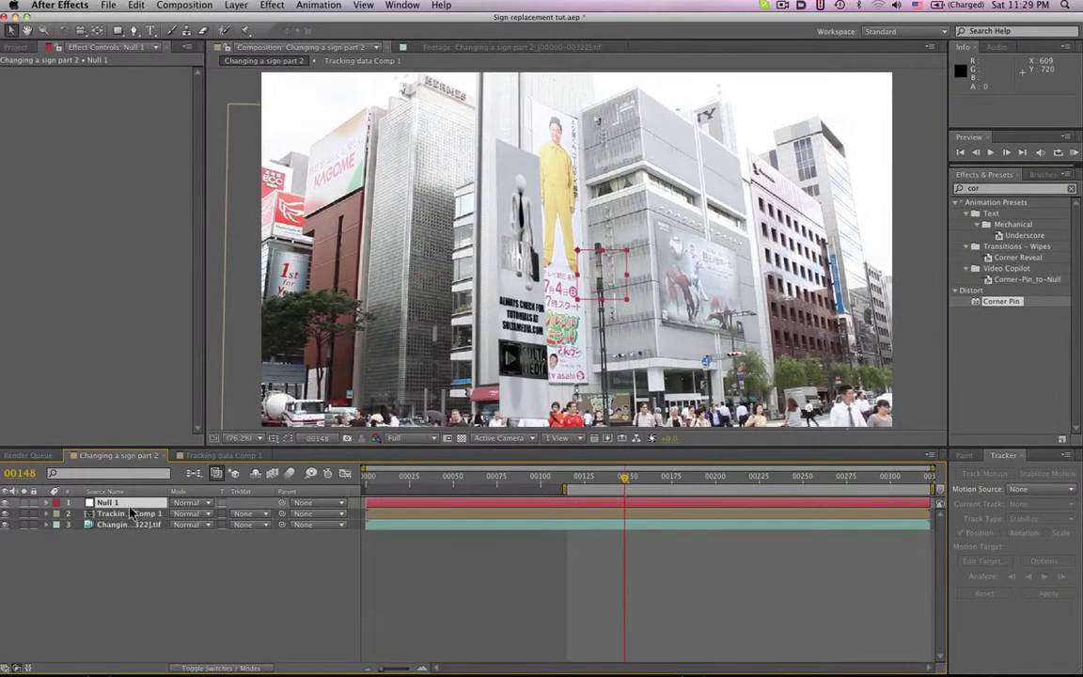
left_click(133, 516)
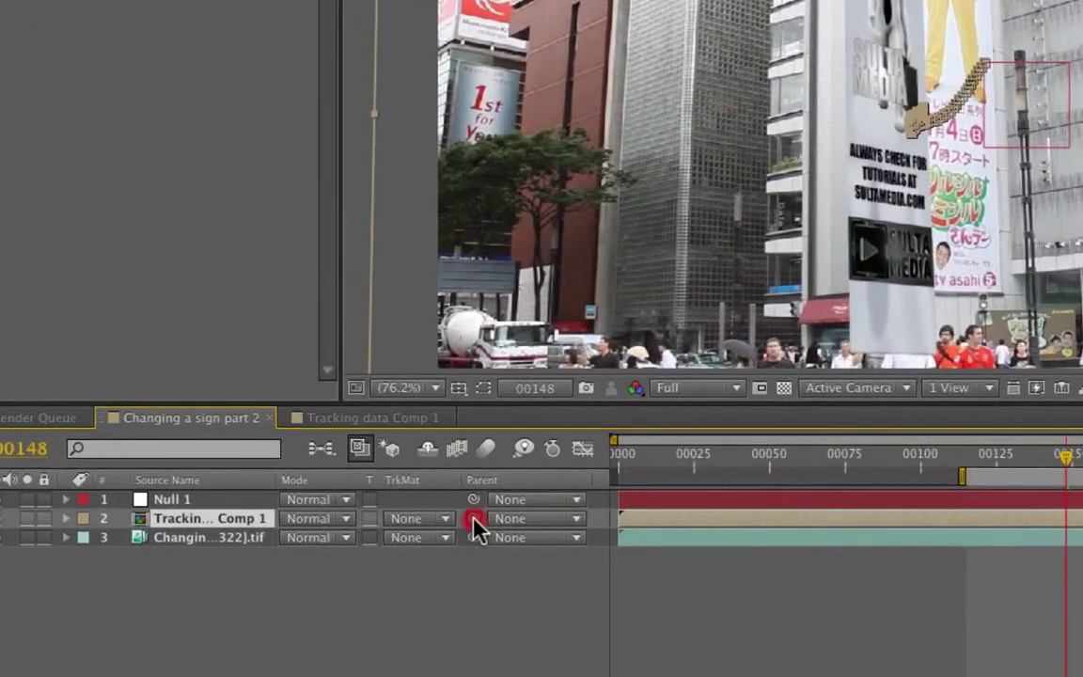
left_click_drag(476, 520, 199, 500)
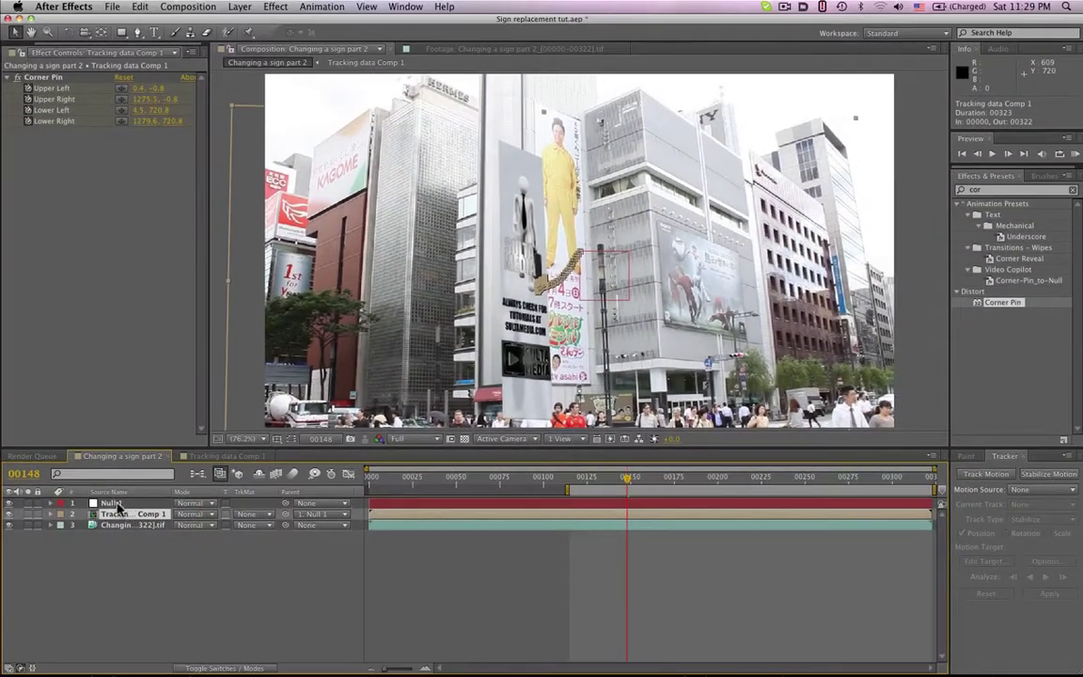
Move Null 1 to about 716, 285 so the replacement sign covers the yellow-suit banner, and check the alignment across frames 115 to 291
left_click(114, 504)
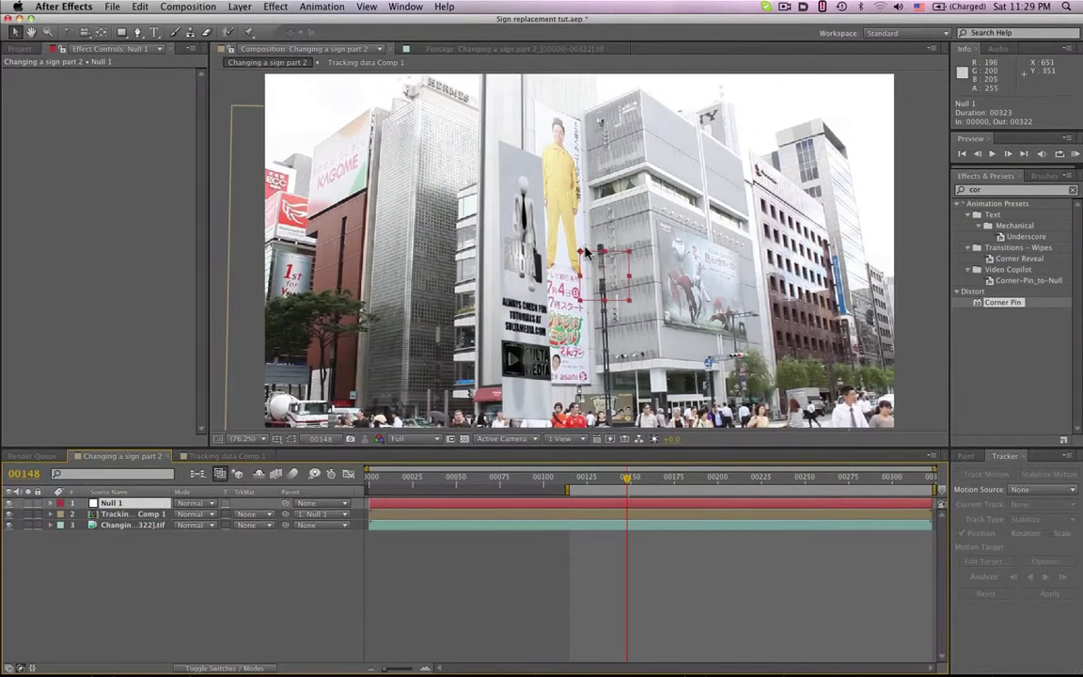
left_click_drag(590, 254, 624, 218)
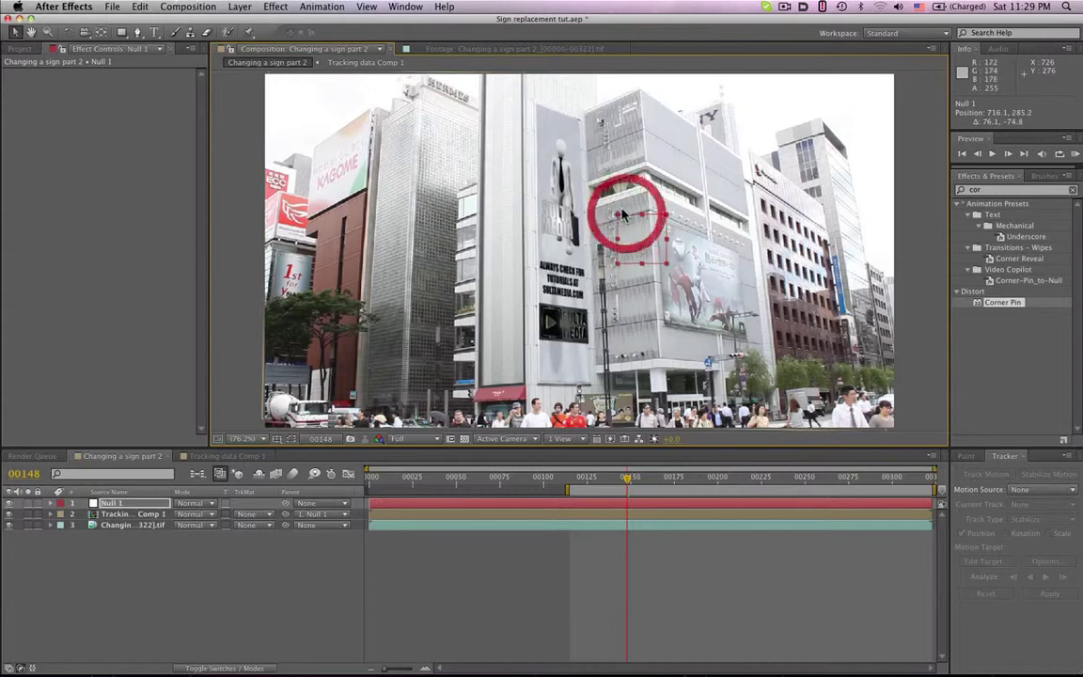
left_click_drag(627, 480, 875, 482)
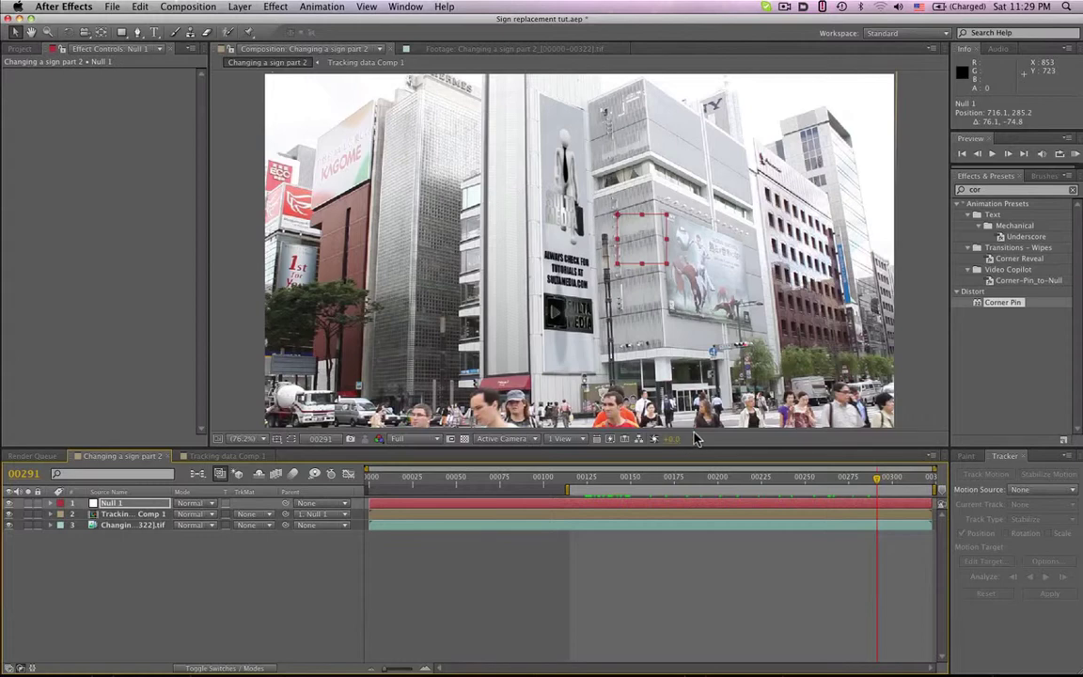
left_click_drag(875, 483, 571, 482)
key("shift")
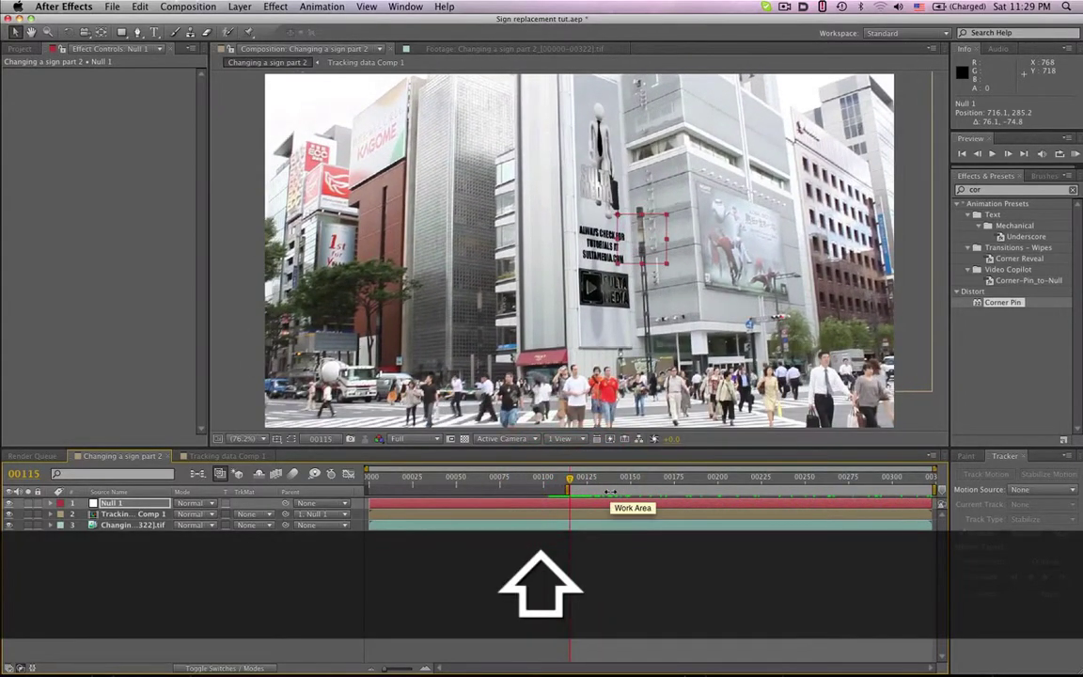
Trim the composition to its work area and save the project
key("ctrl")
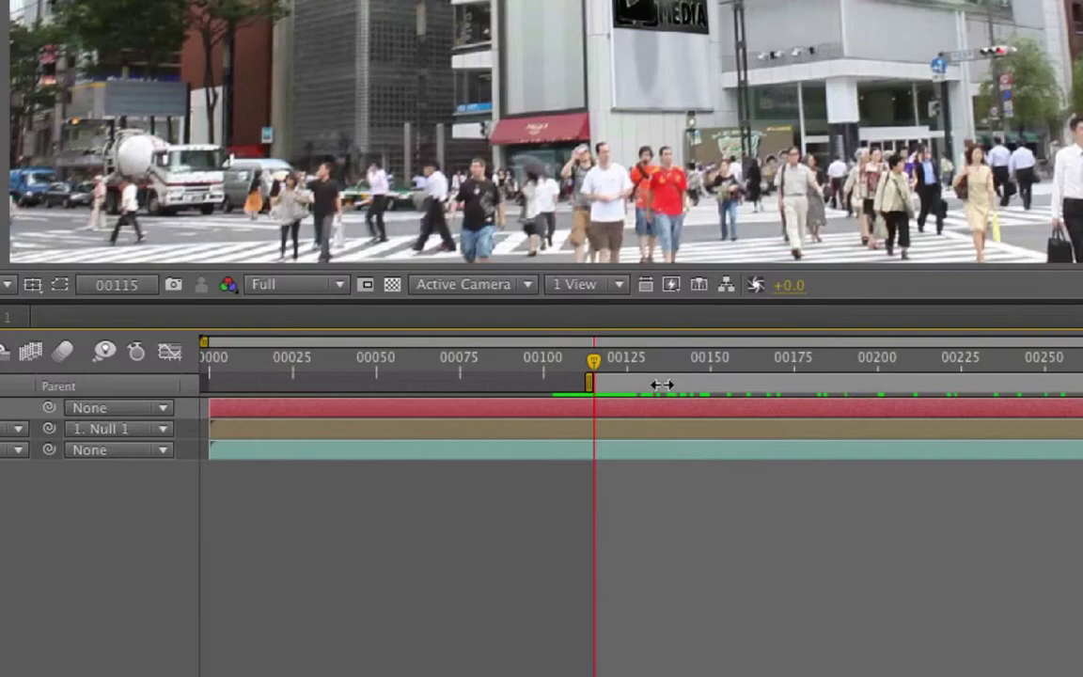
left_click(661, 384, "ctrl")
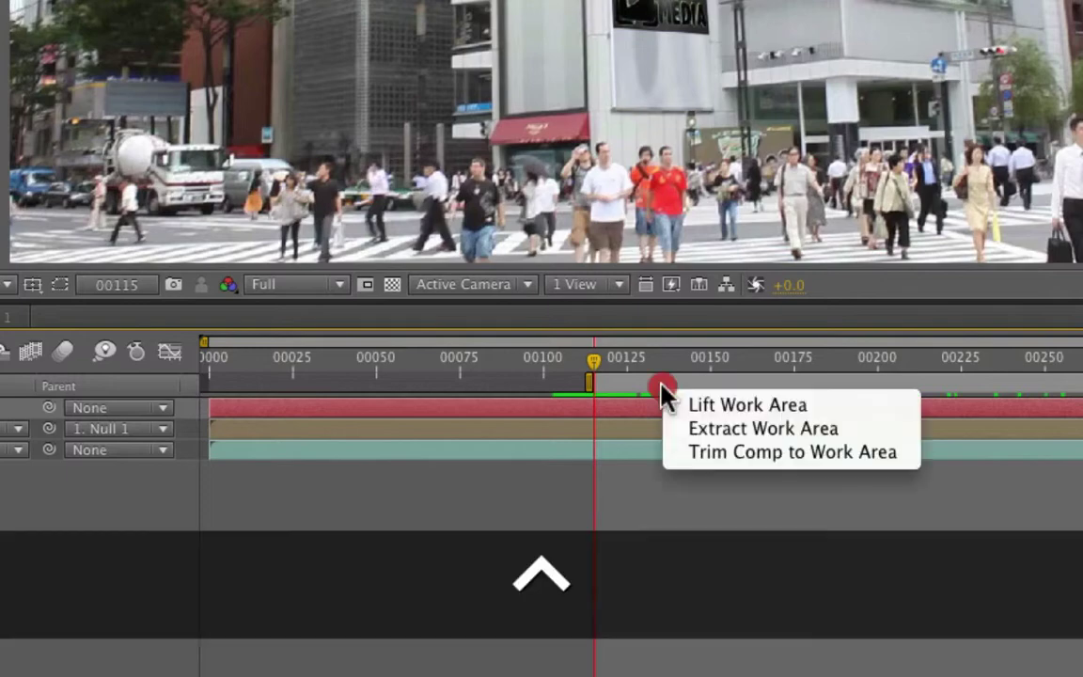
left_click(749, 459)
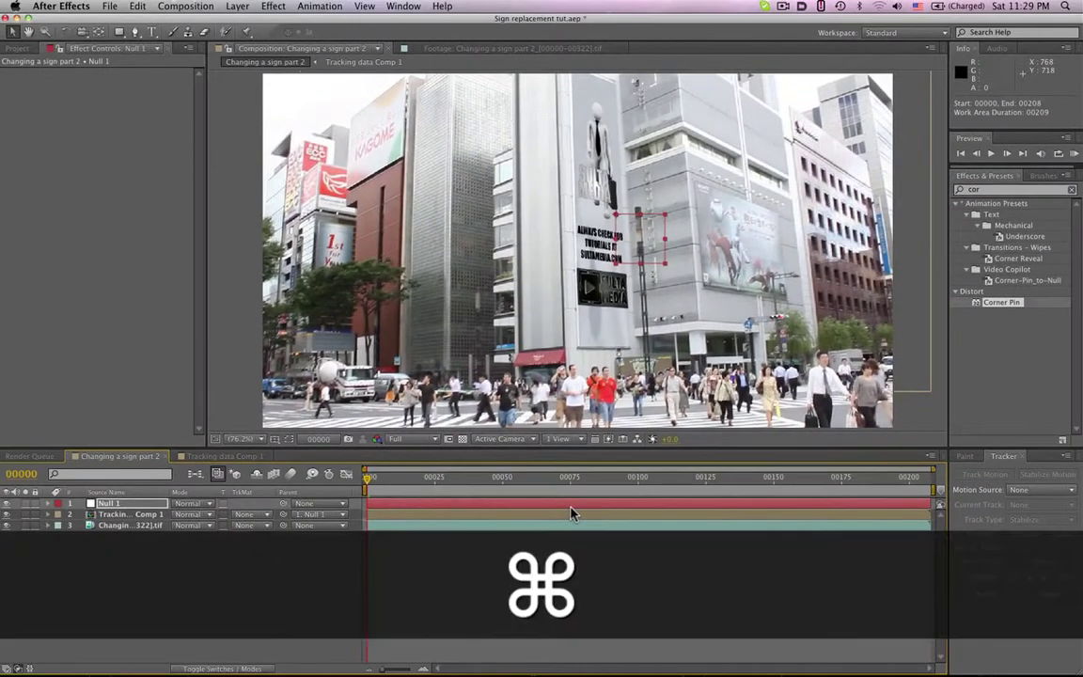
key("super+s")
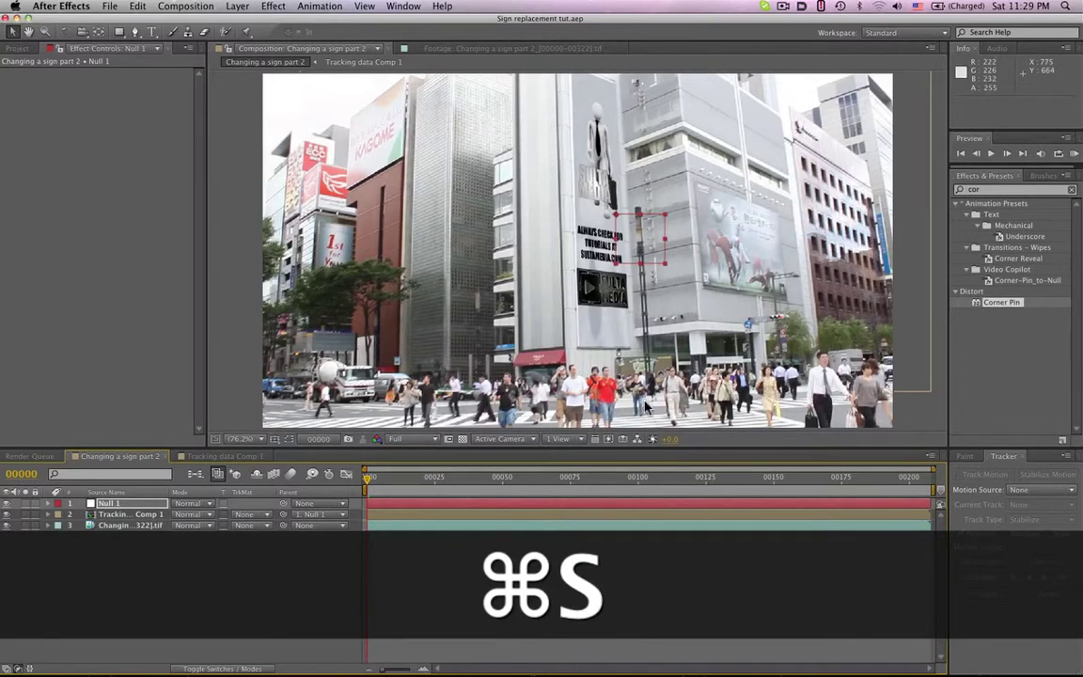
Preview the trimmed composition with Null 1 selected, return to the first frame, and save the project
key("KP_0")
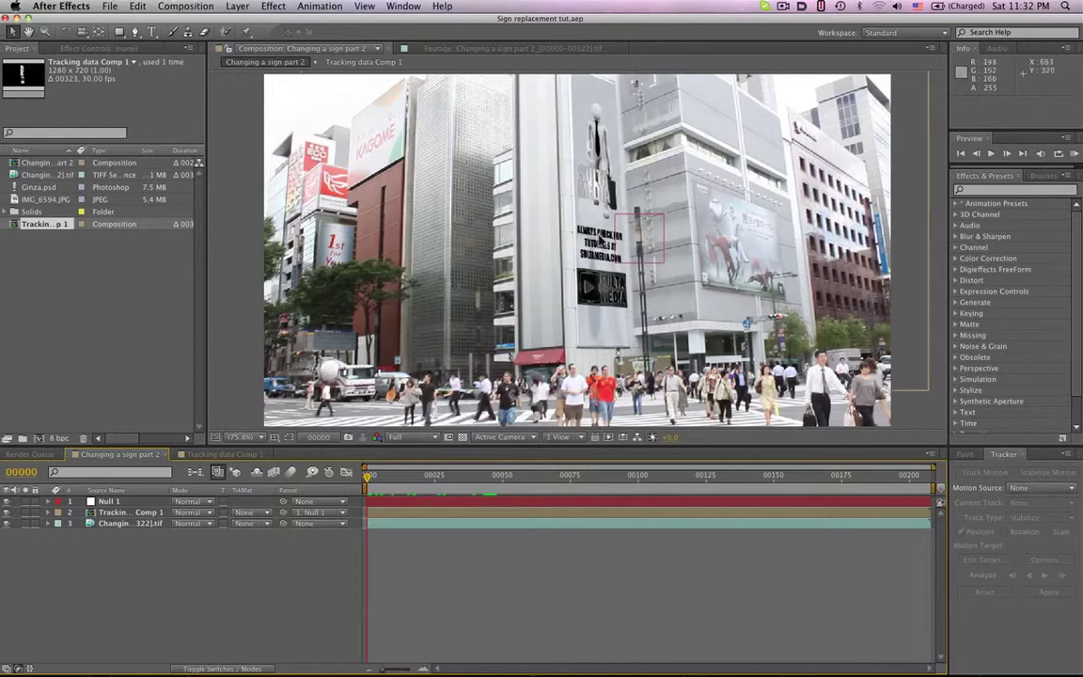
left_click(117, 503)
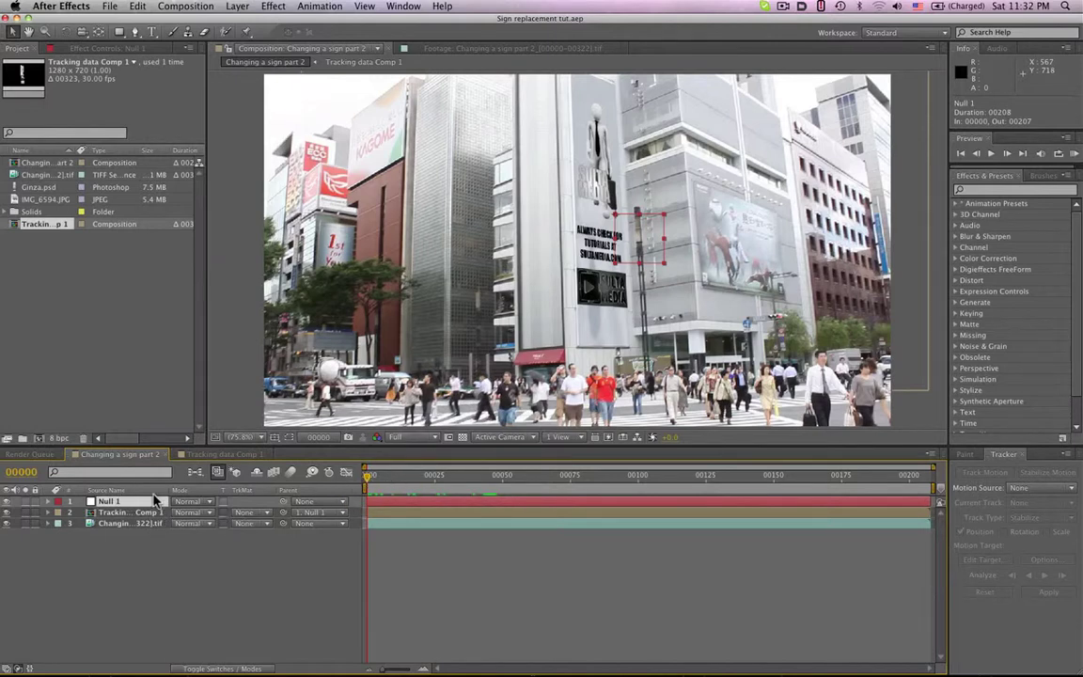
left_click_drag(368, 479, 353, 508)
key("super+s")
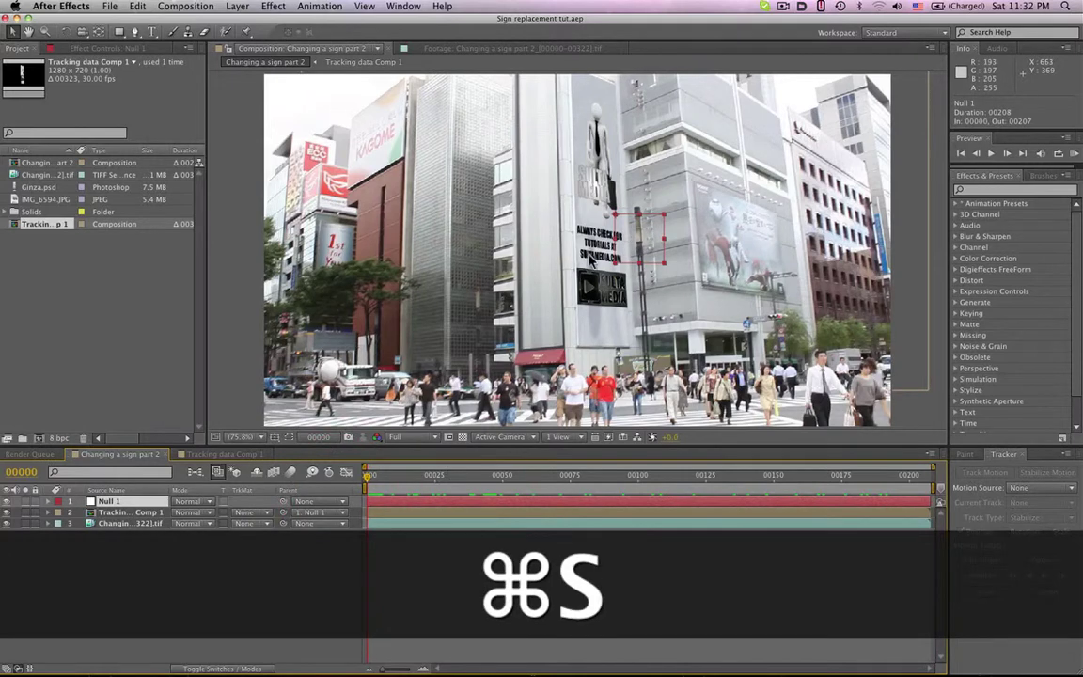
Enlarge the composition view at frame 114, select the Tracking data Comp 1 layer, and turn off Null 1's visibility
left_click(673, 477)
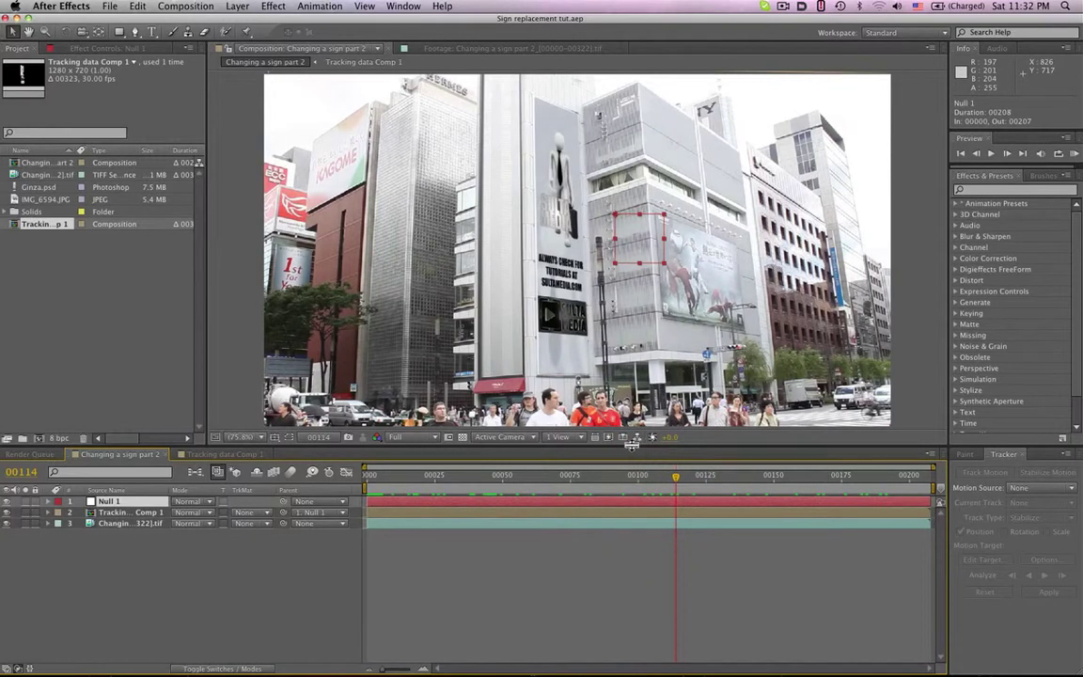
left_click_drag(631, 445, 629, 564)
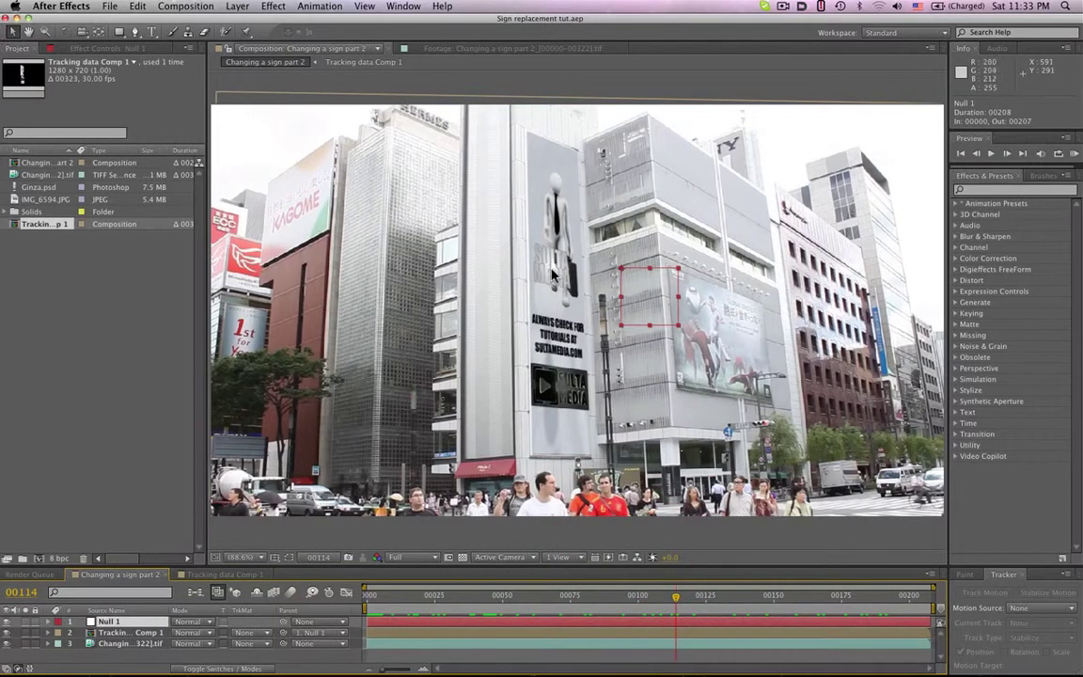
left_click(115, 634)
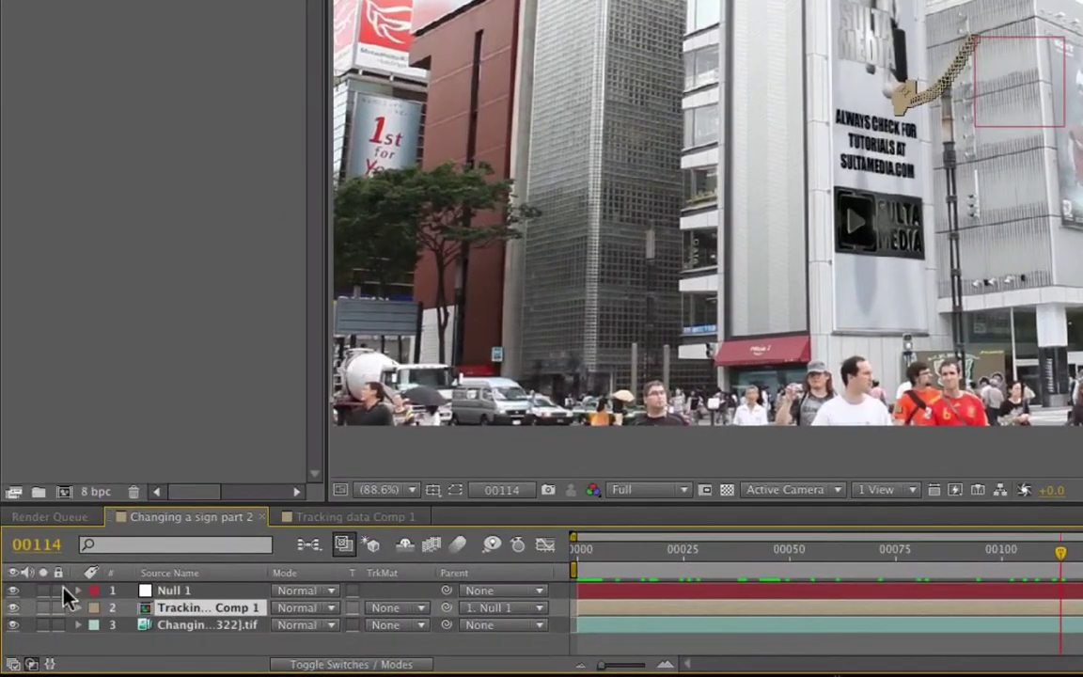
left_click(13, 591)
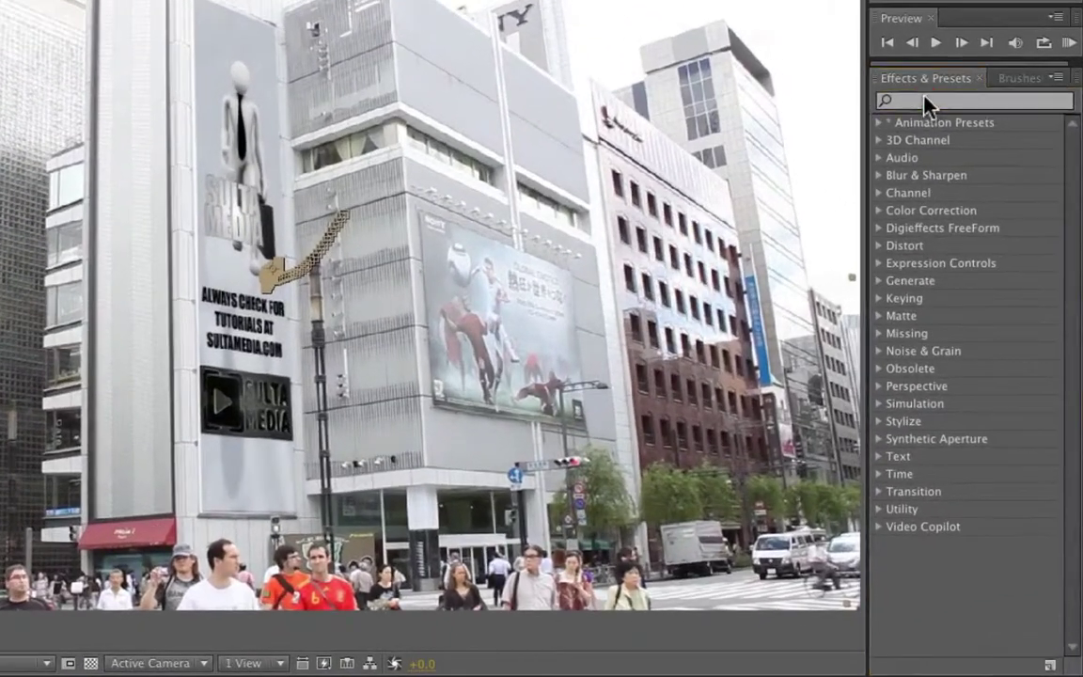
Search the effects for "gra" with animation presets excluded from the list, and select the Add Grain effect
left_click(926, 103)
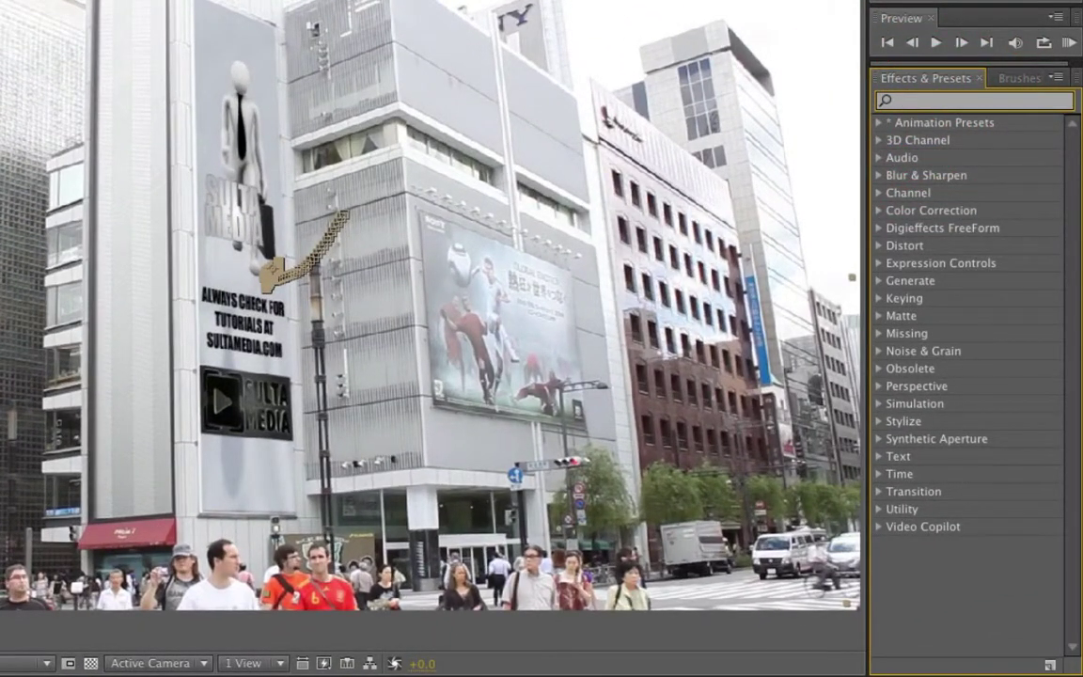
type("gra")
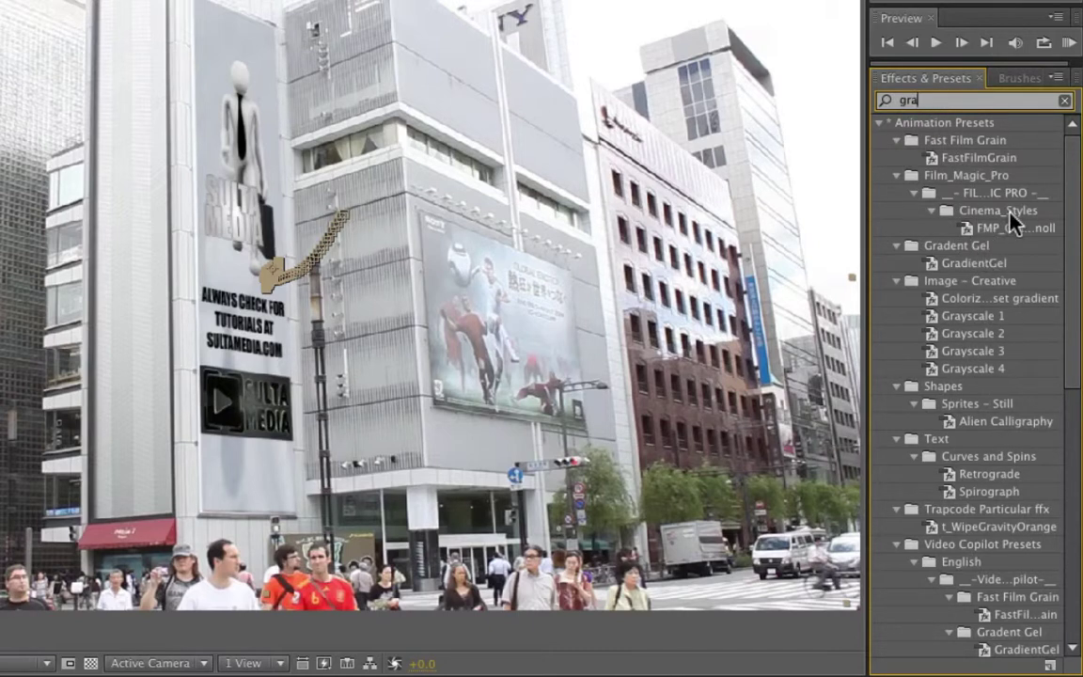
left_click(1056, 80)
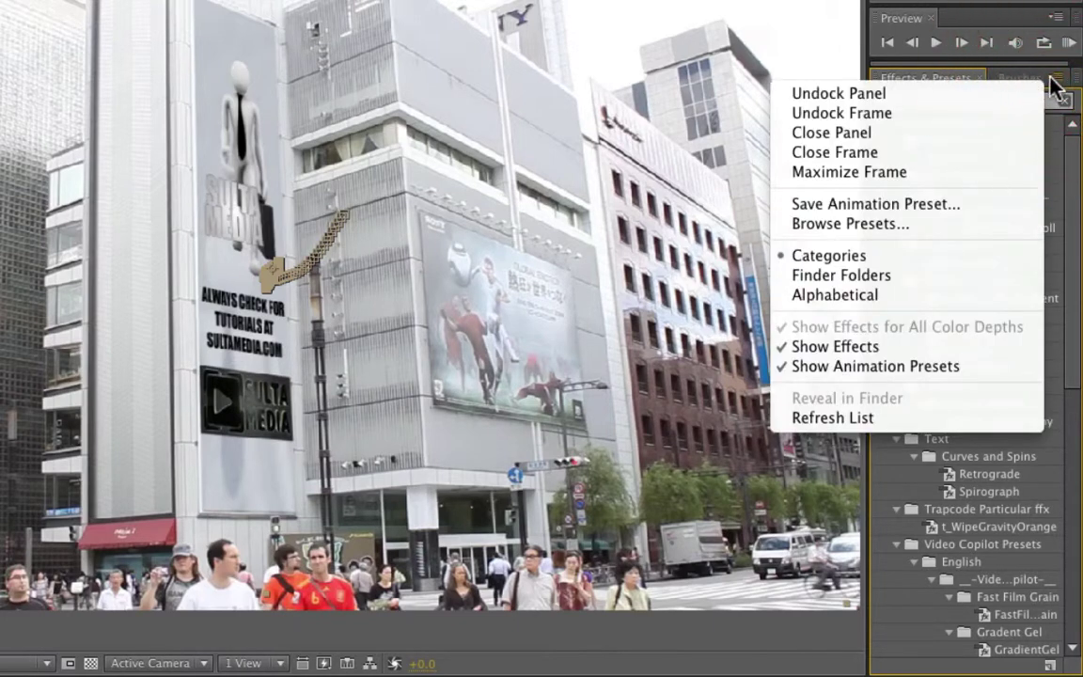
left_click(874, 366)
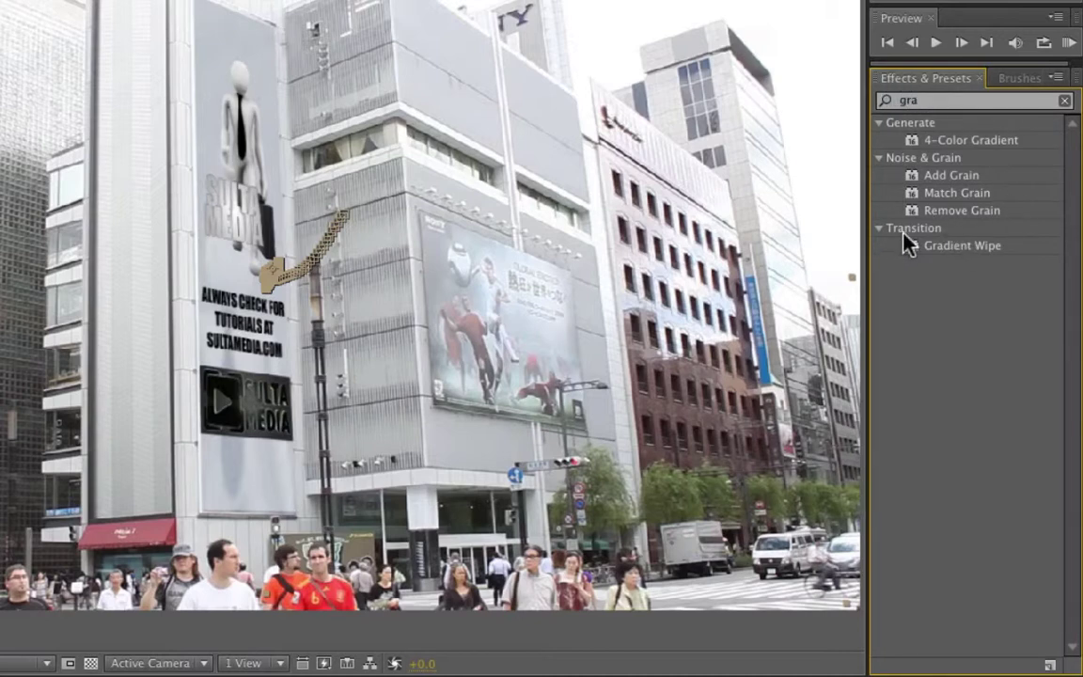
left_click(921, 178)
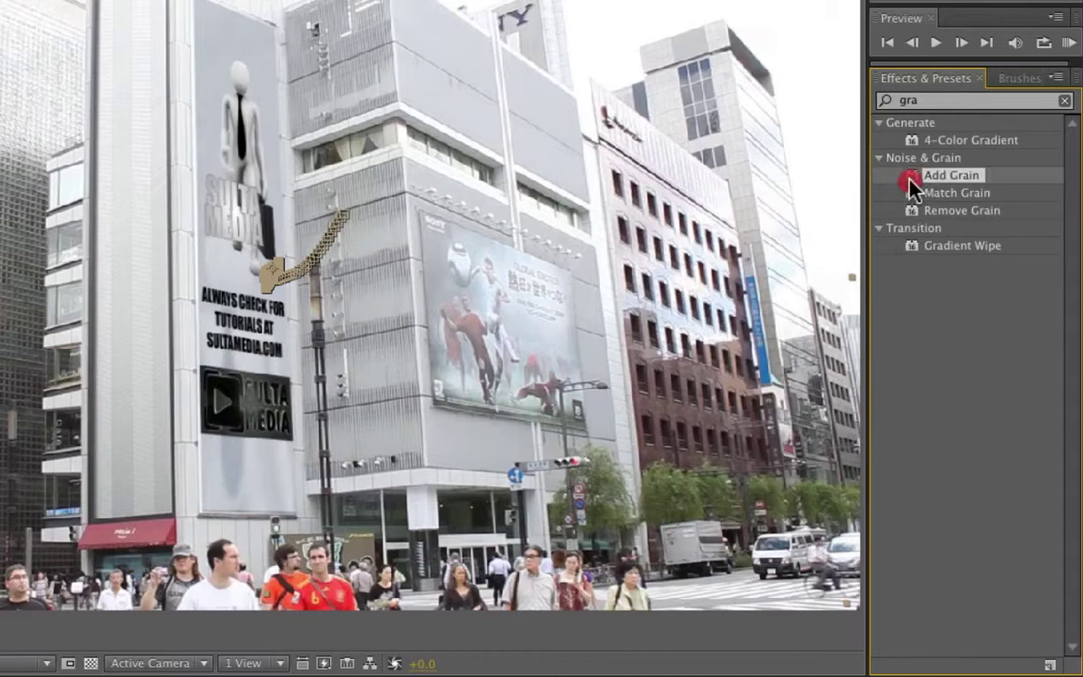
Find the Noise and Curves effects and apply both to the Tracking data Comp 1 layer
left_click(904, 100)
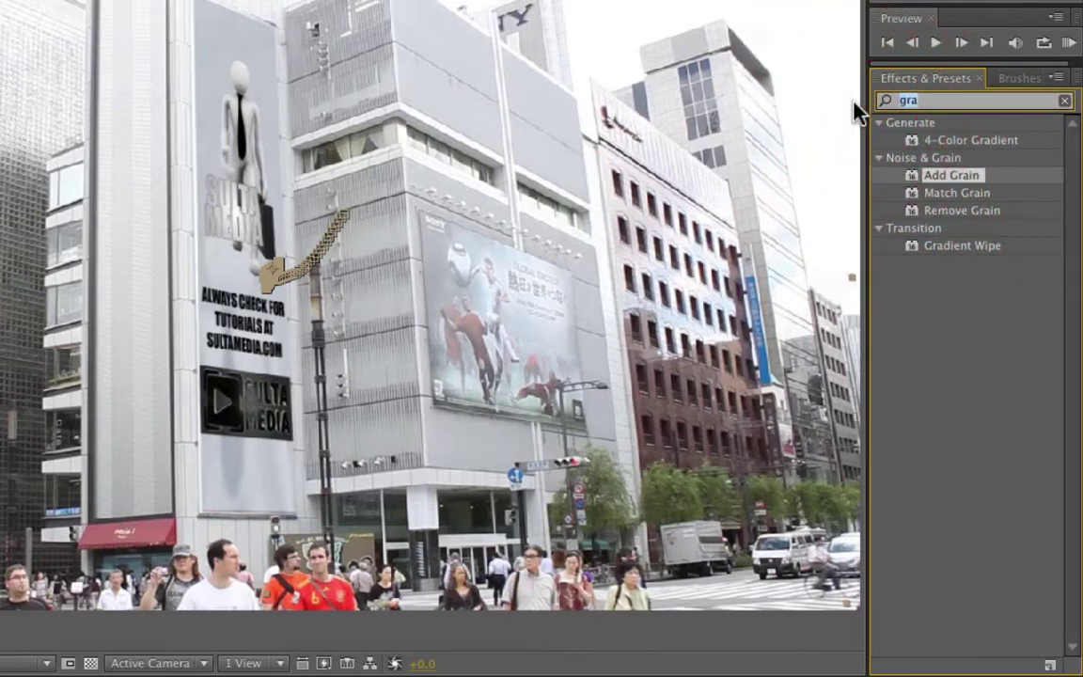
type("nois")
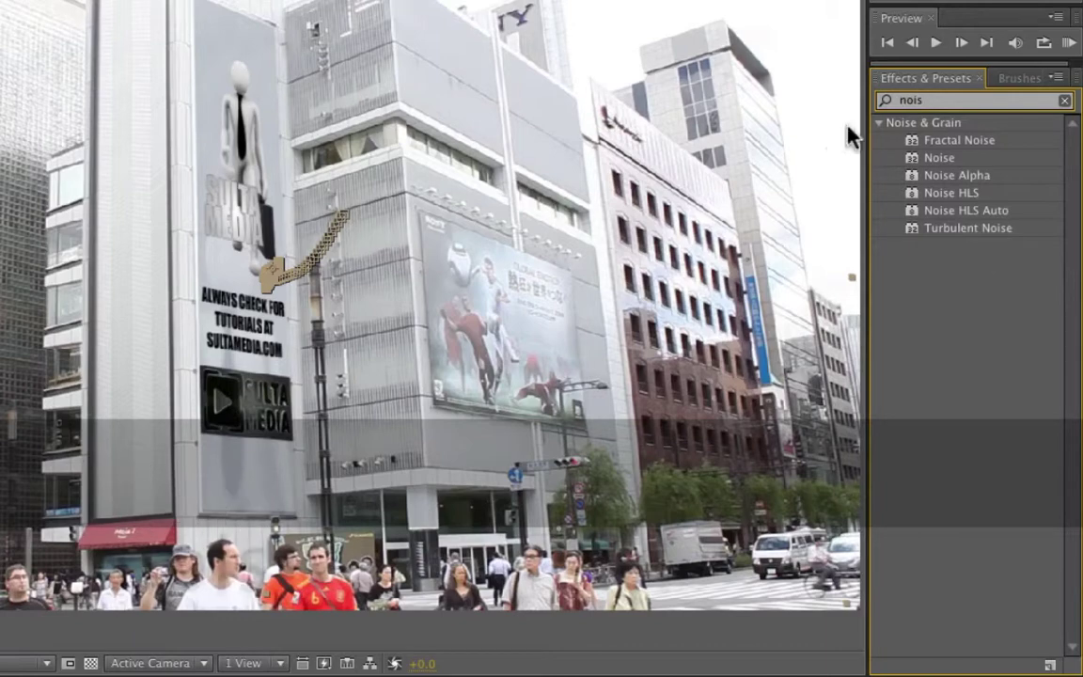
left_click(916, 157)
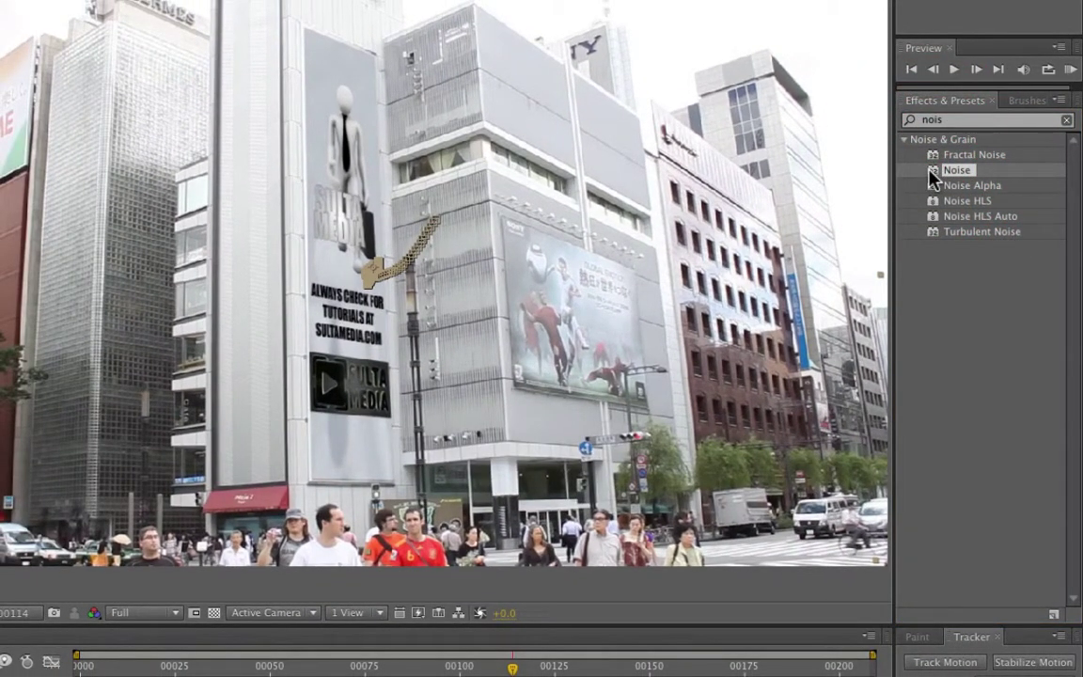
left_click_drag(963, 123, 858, 106)
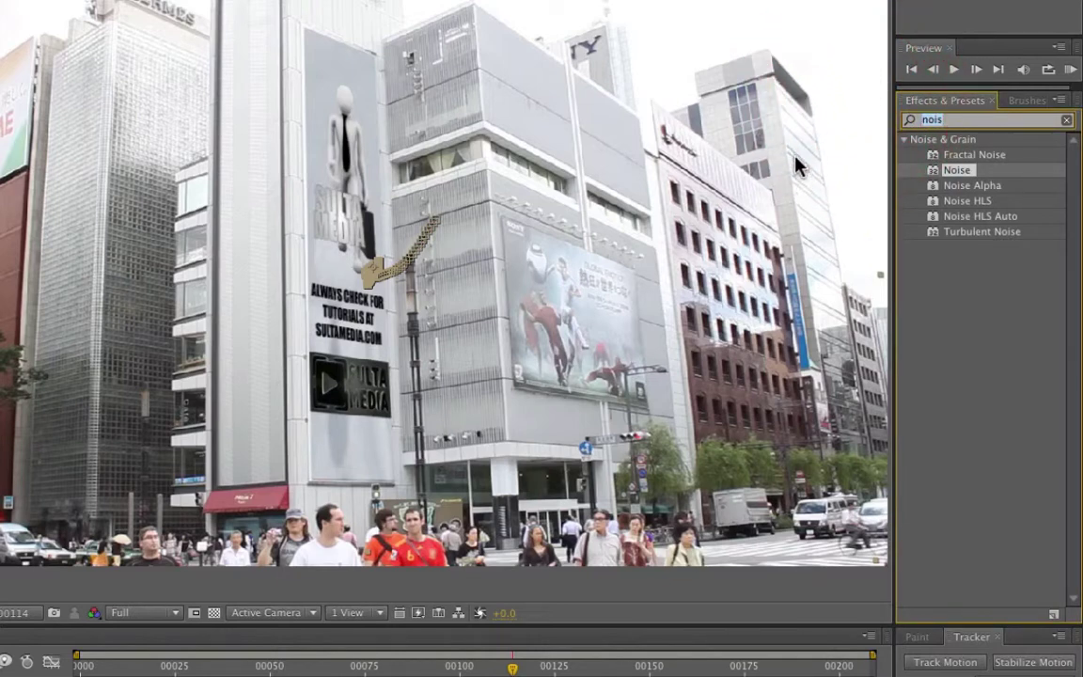
type("curv")
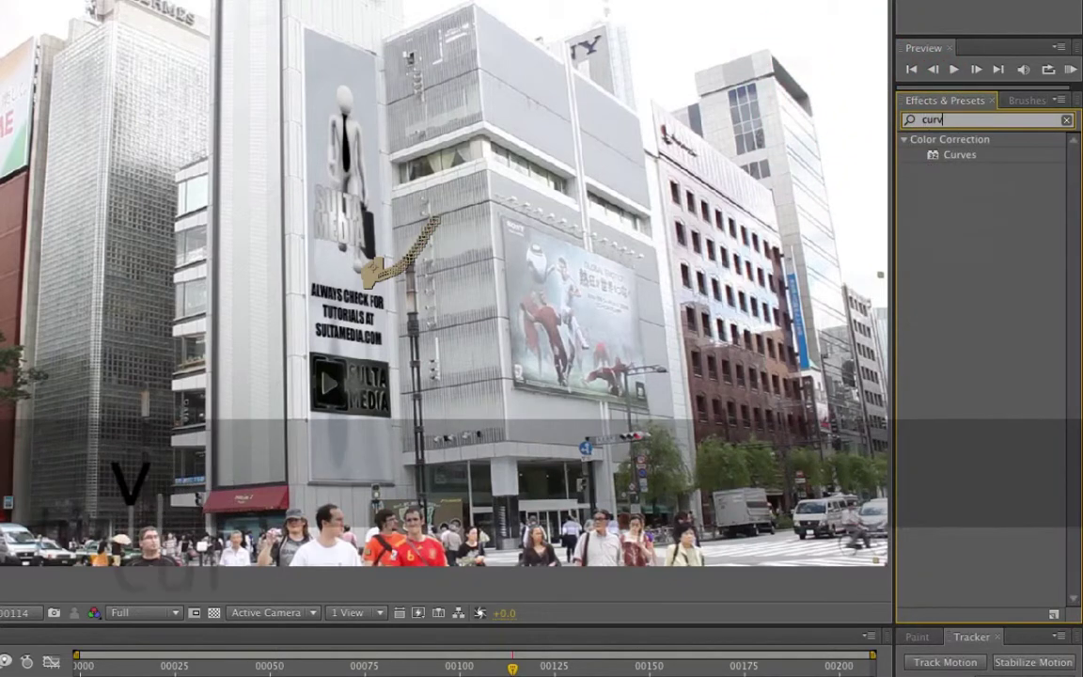
left_click(929, 160)
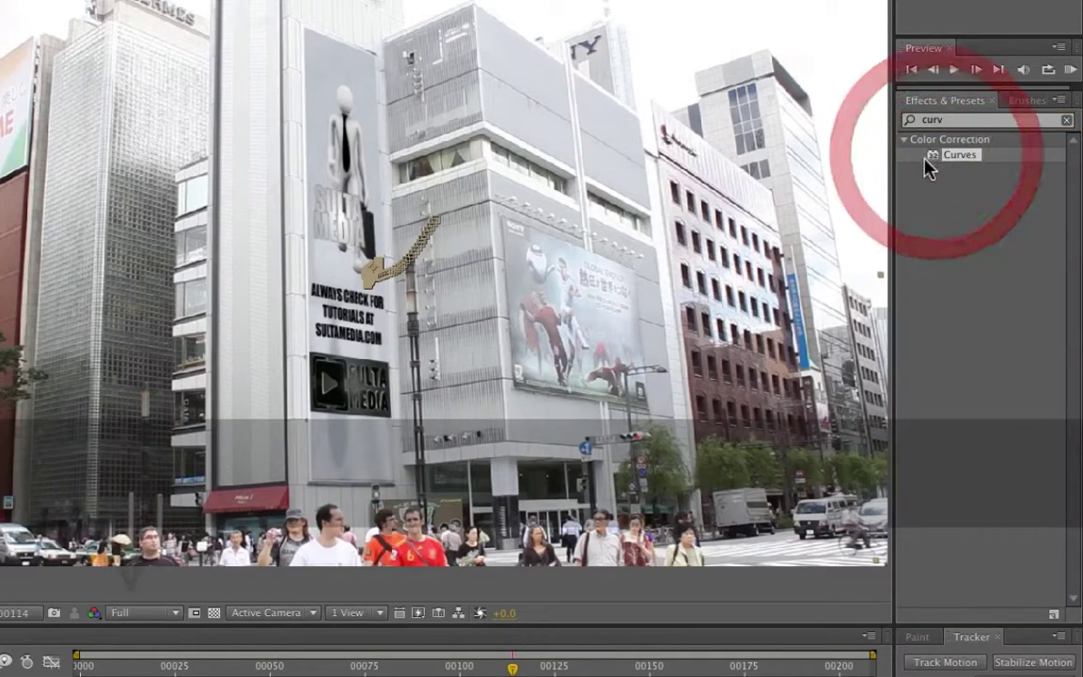
Search the effects for "hue" and apply Hue/Saturation to the Tracking data Comp 1 layer
left_click(946, 120)
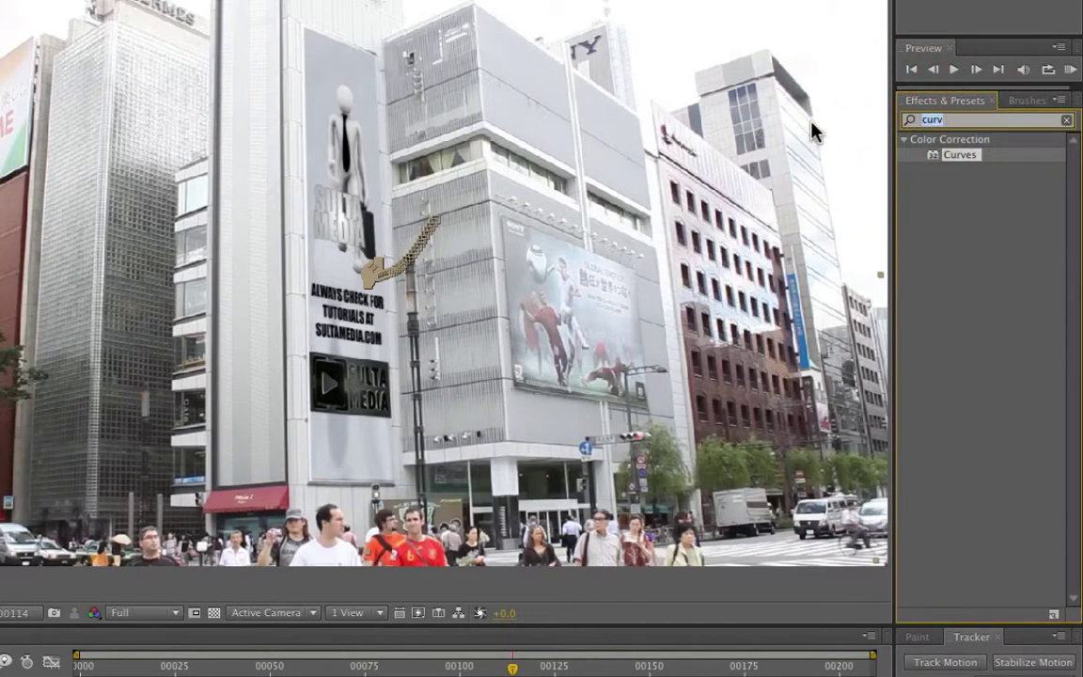
type("hue")
key("Return")
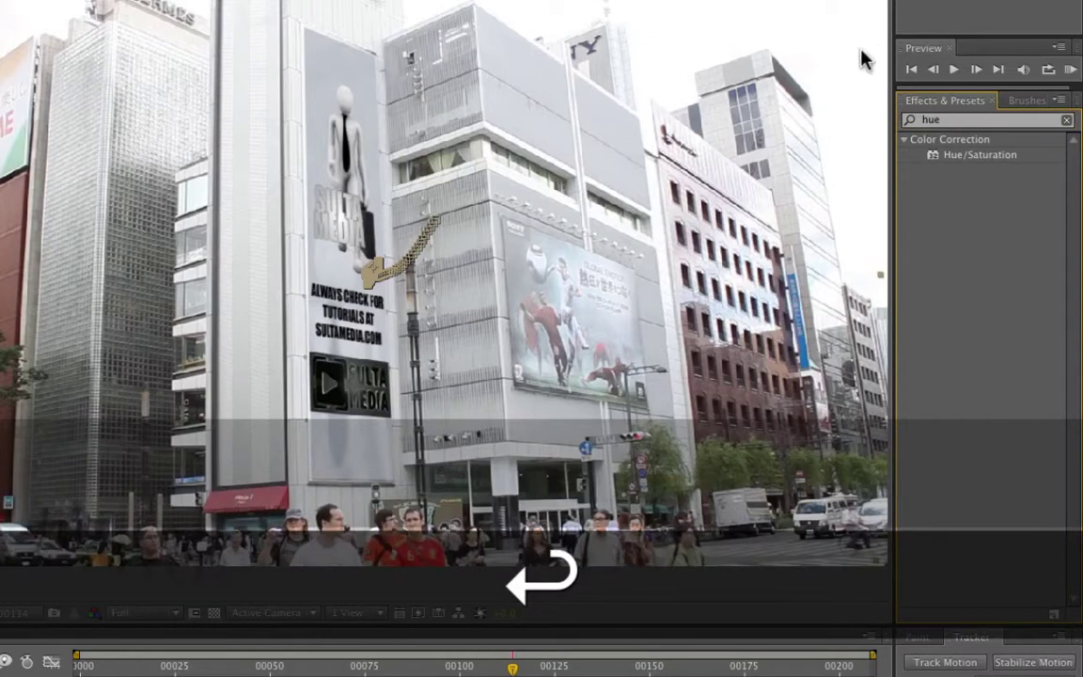
left_click(945, 157)
left_click(929, 162)
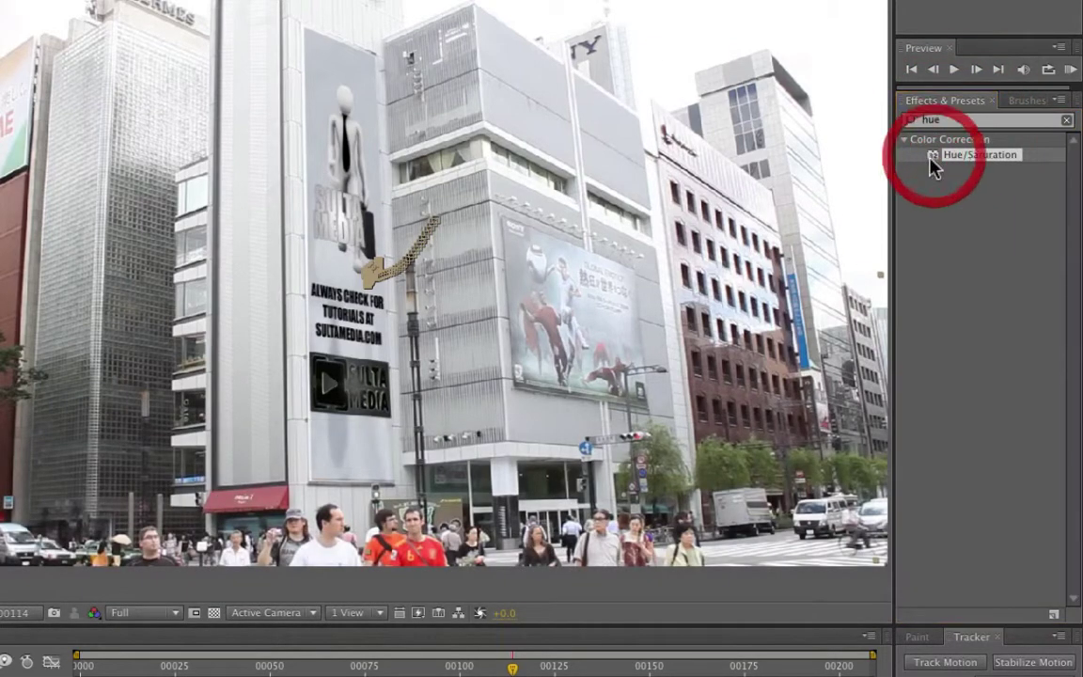
double_click(921, 160)
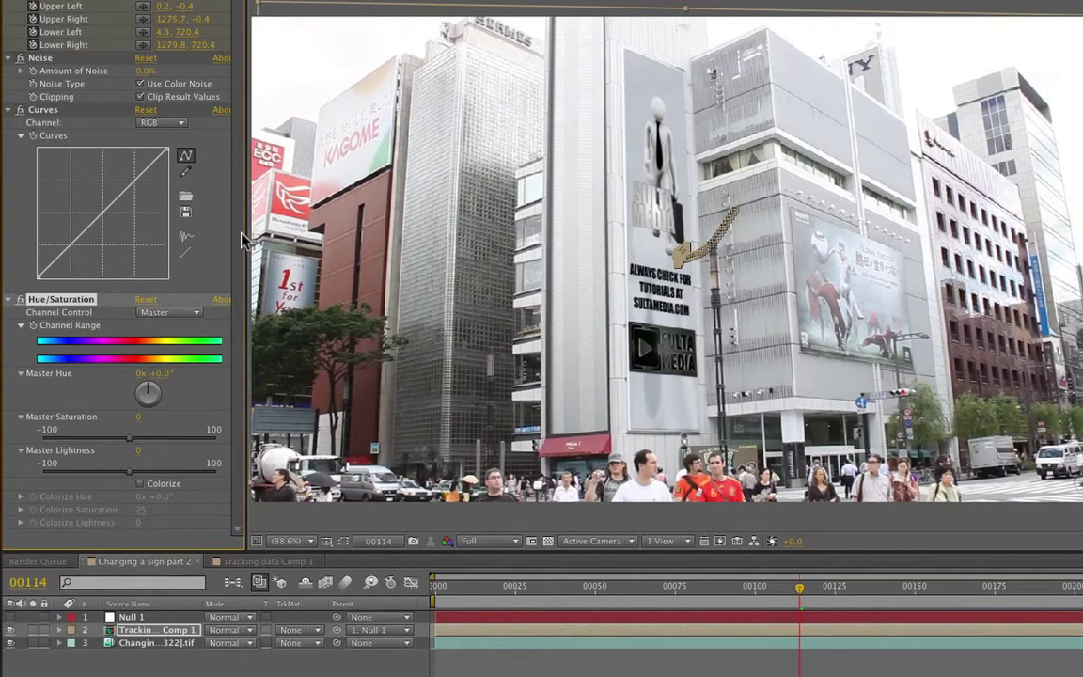
Shape the sign's RGB curve into a gentle S with three points, raising the highlights, and set Master Saturation to -41
left_click(99, 211)
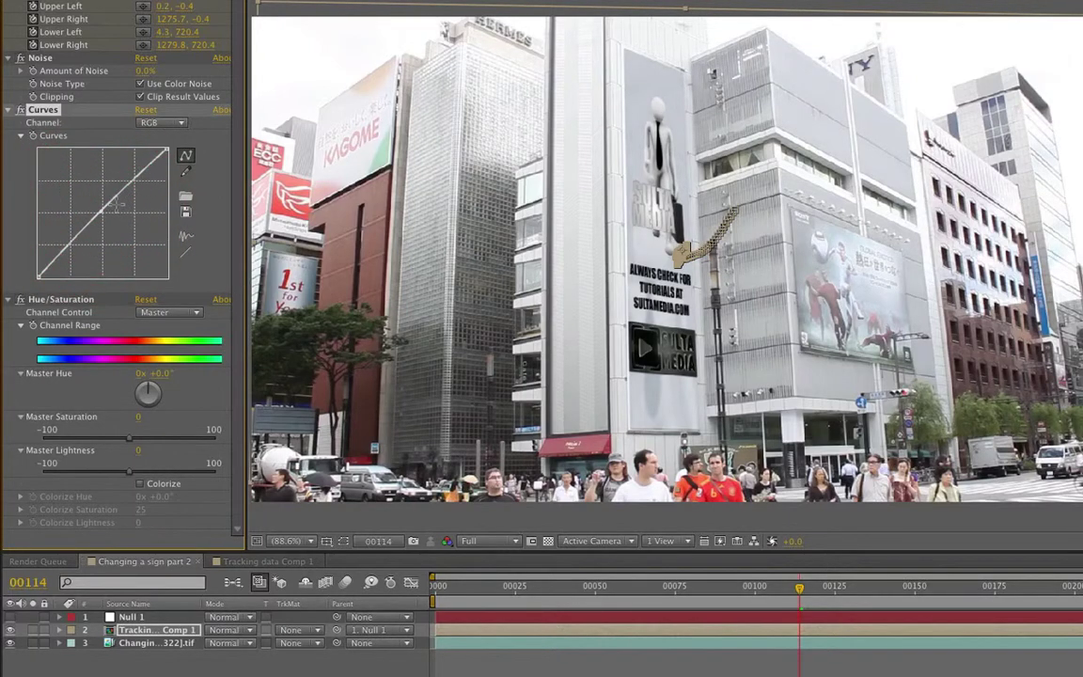
left_click(102, 214)
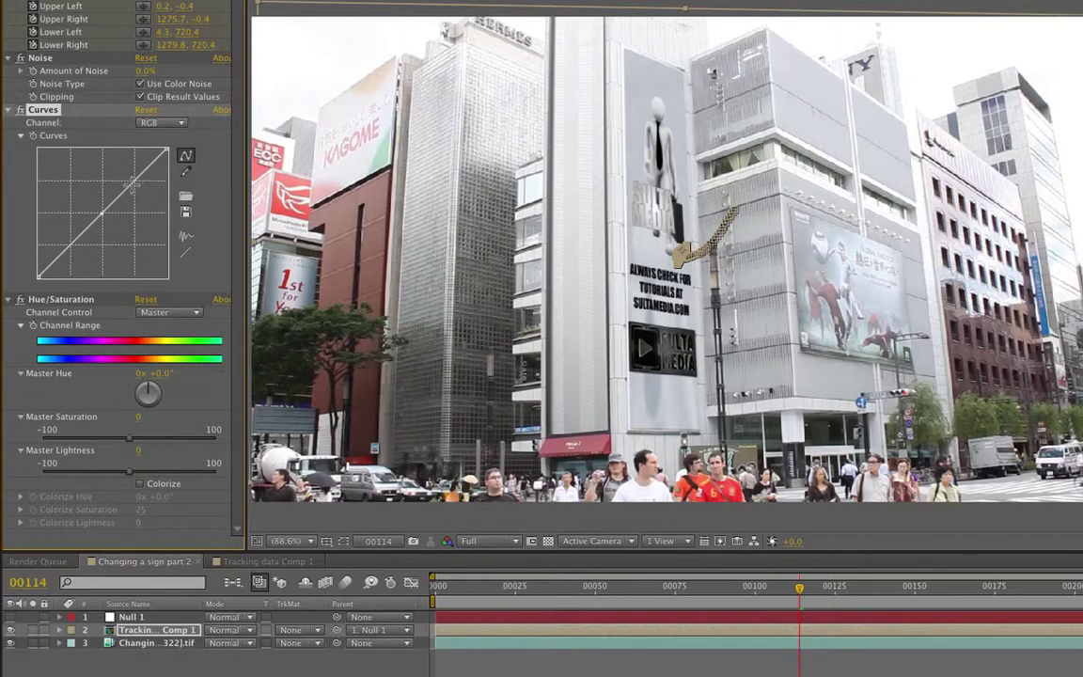
left_click_drag(134, 184, 129, 182)
left_click_drag(71, 253, 68, 248)
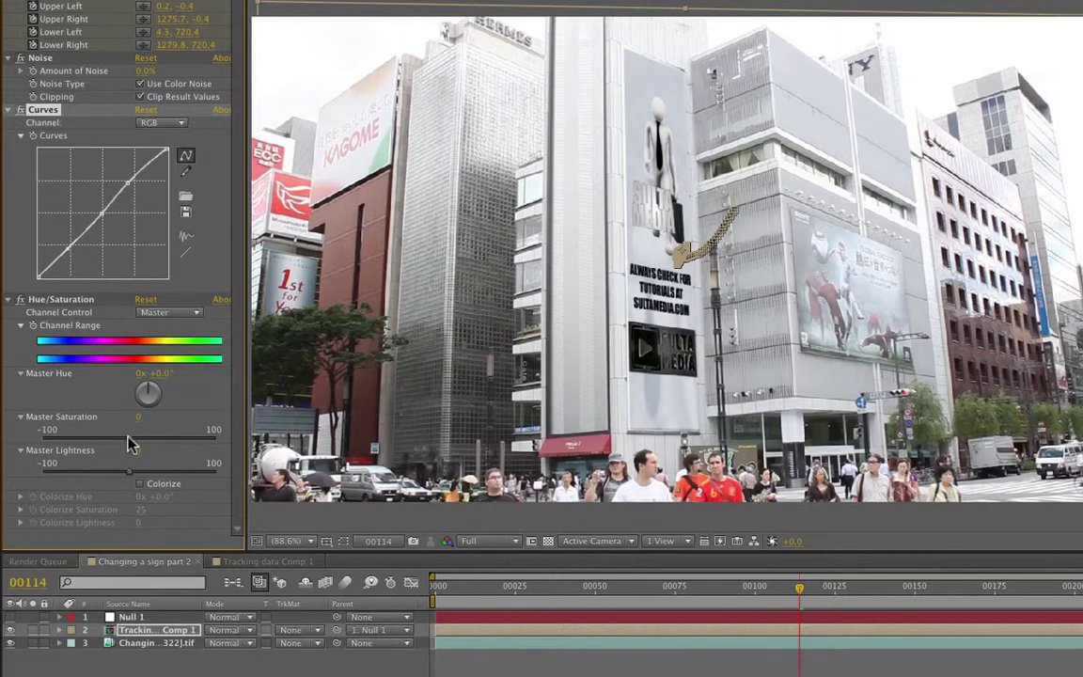
left_click_drag(132, 443, 96, 441)
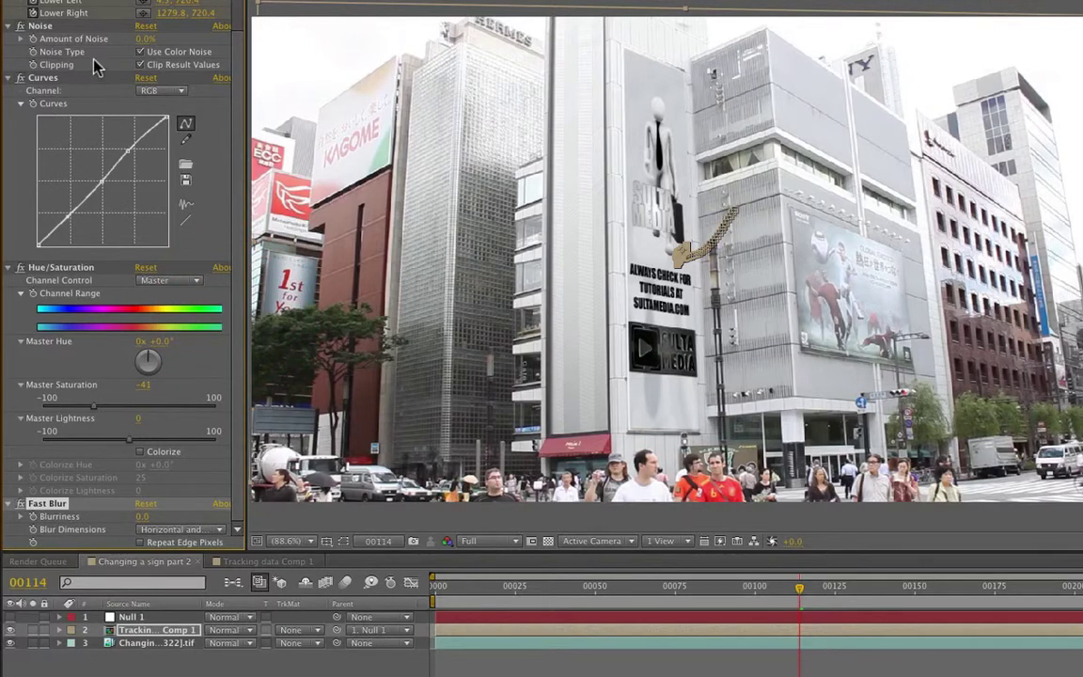
Try an Amount of Noise of 3% on the sign, raise it to 5%, and save the project
left_click(145, 39)
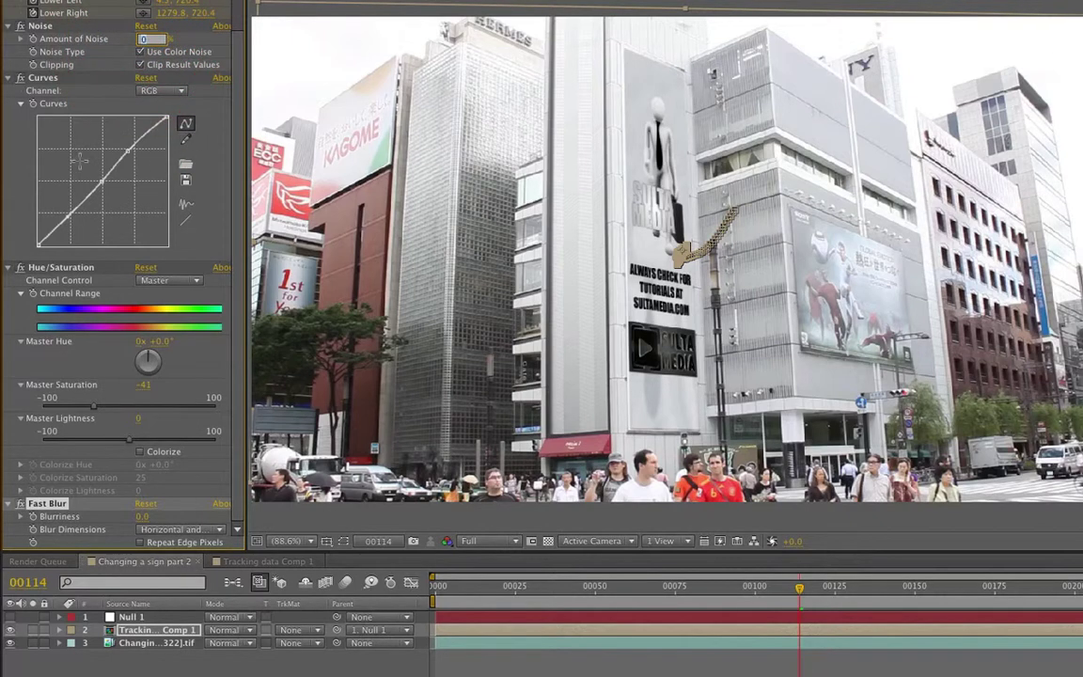
type("3")
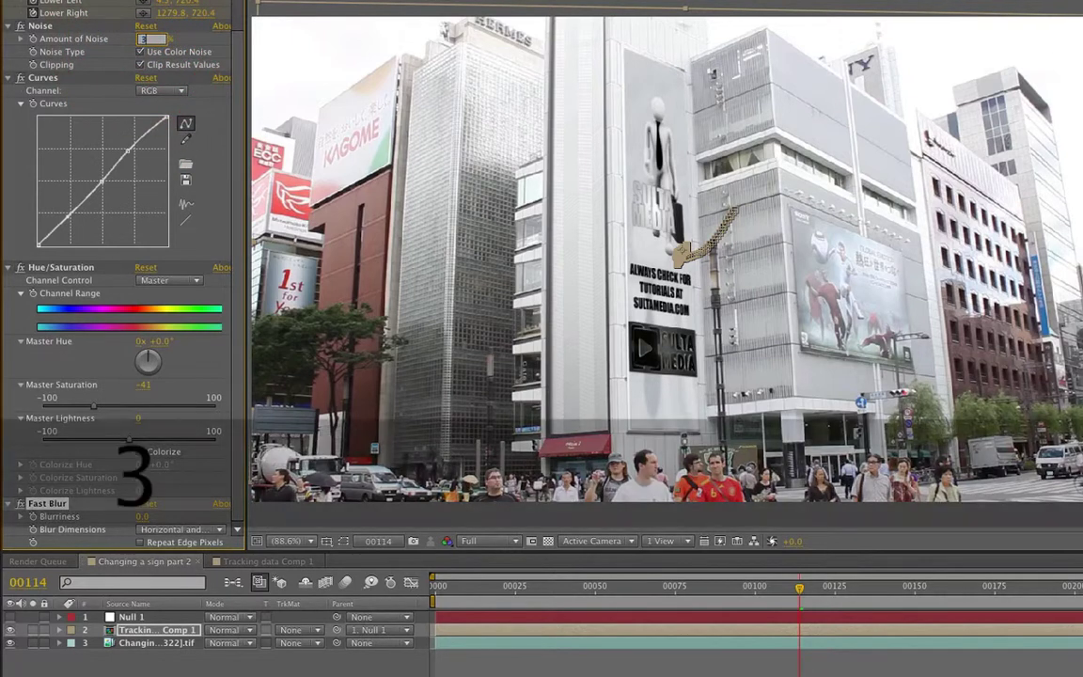
key("Return")
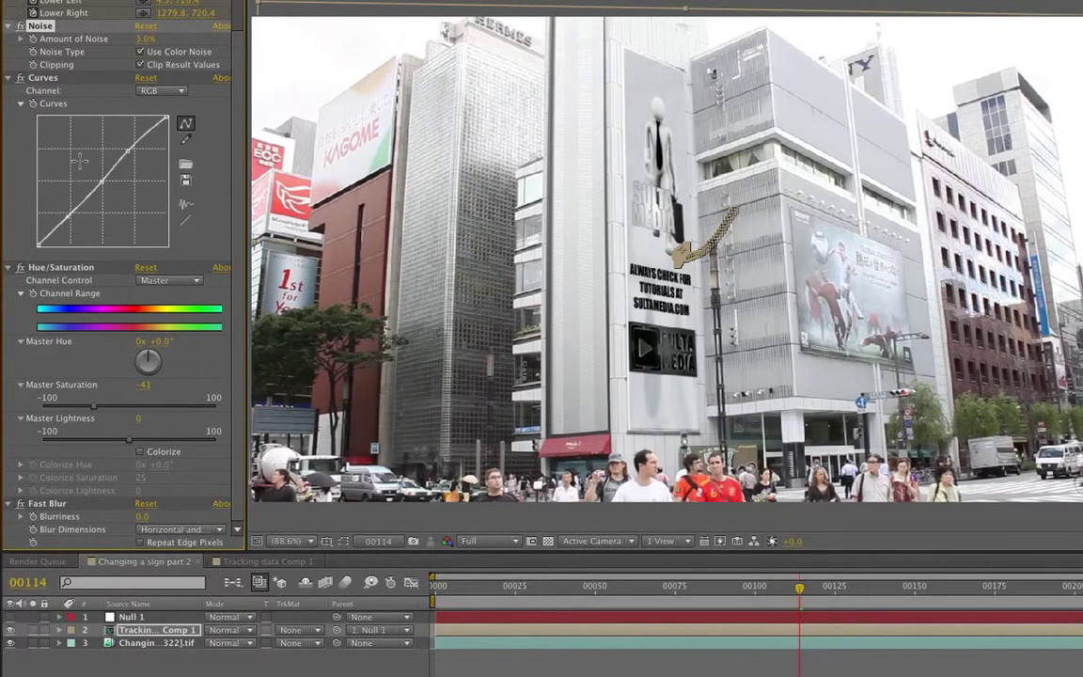
left_click(146, 39)
type("5")
key("Return")
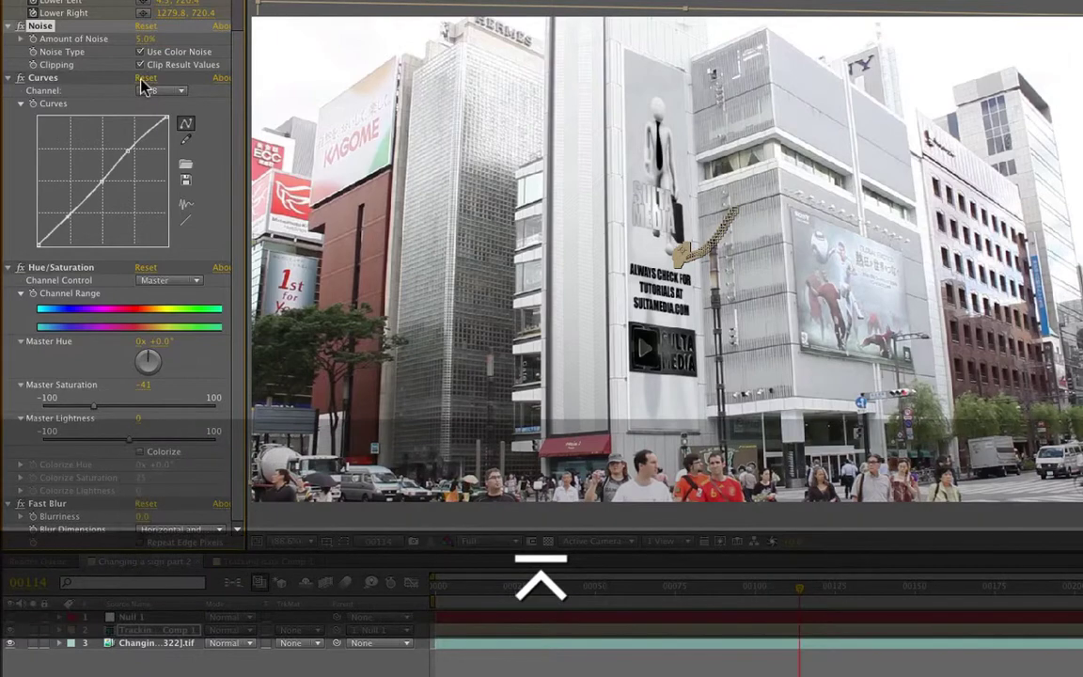
key("super+s")
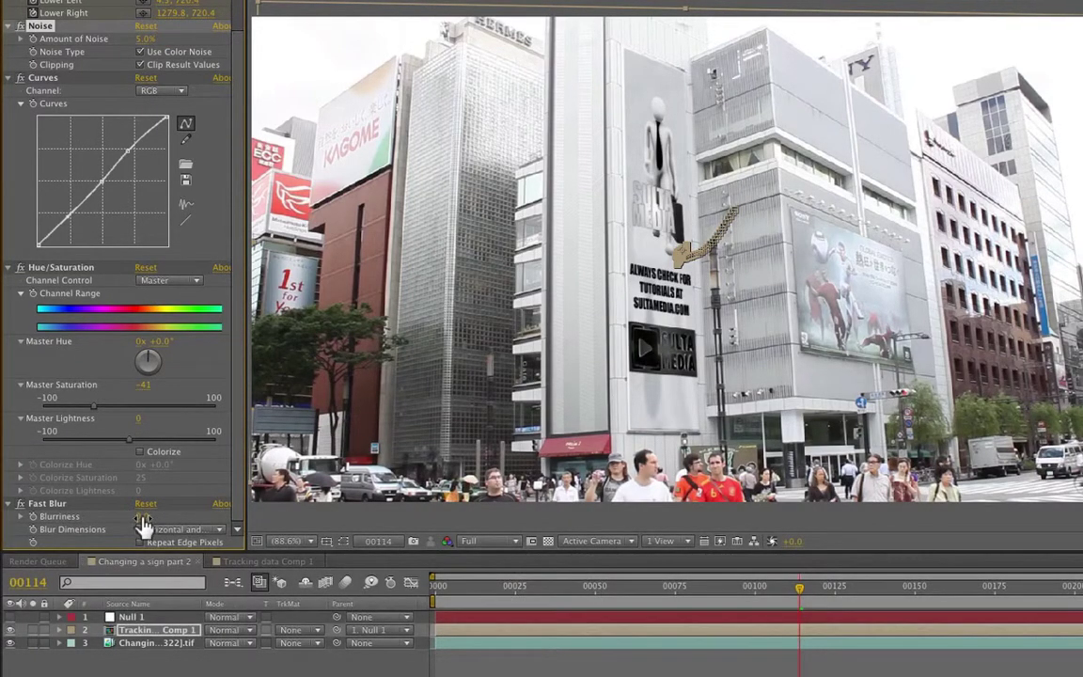
Set the sign's Master Saturation to -49 and try a Fast Blur blurriness of 2
left_click(95, 407)
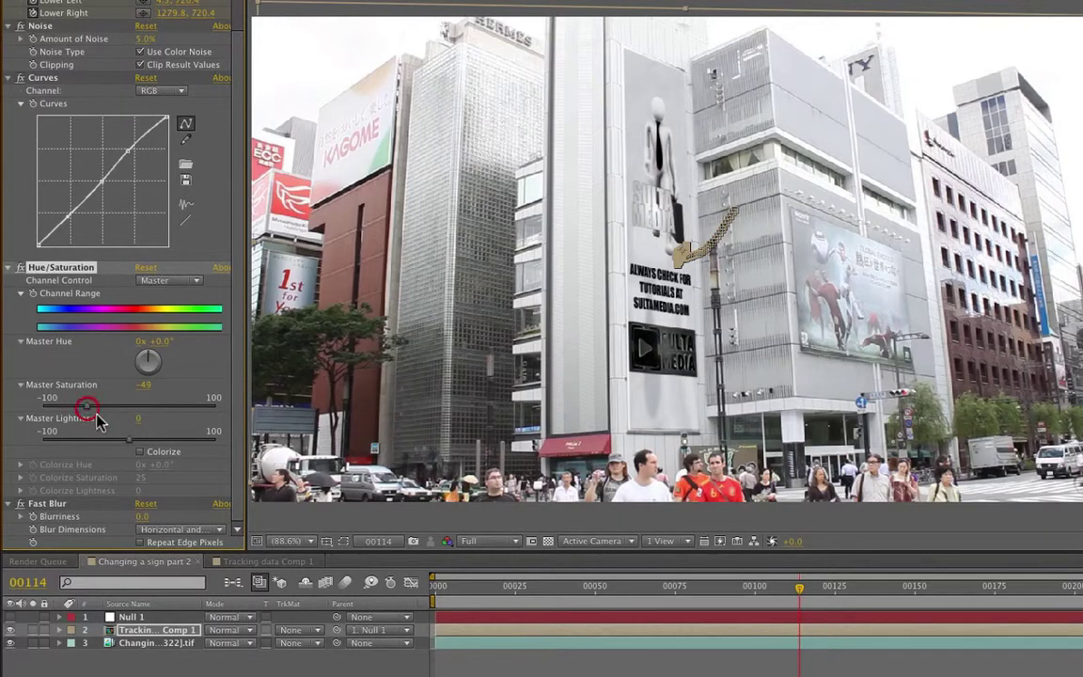
left_click(143, 516)
type("2")
key("Return")
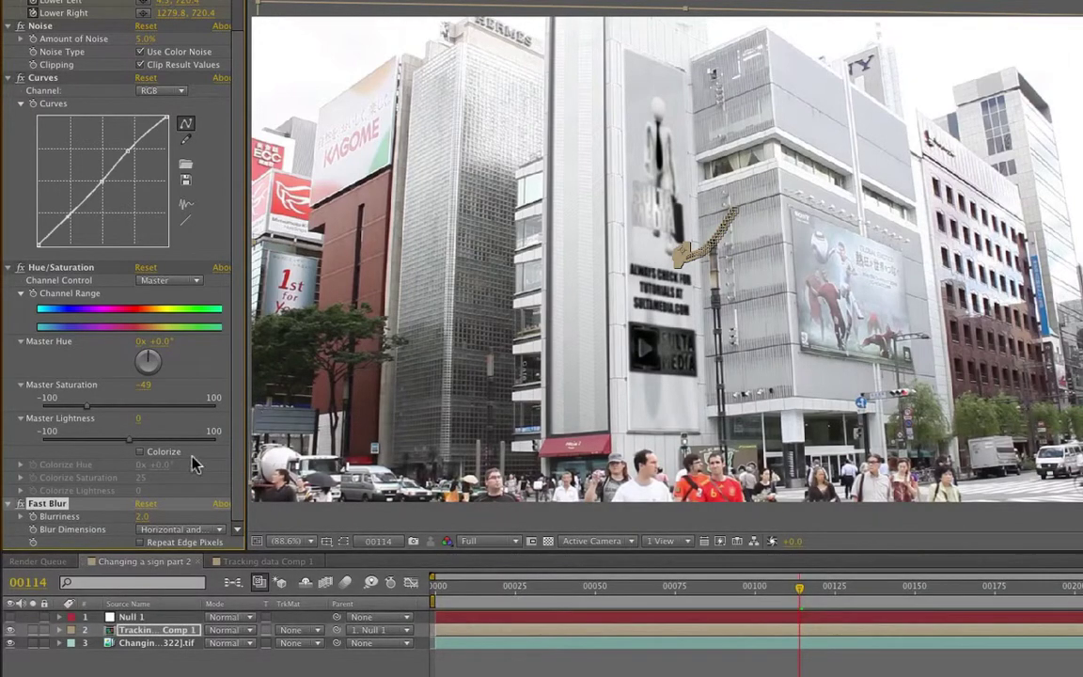
Try a Fast Blur blurriness of 0.7, reduce it to 0.3, and save the project
left_click(142, 517)
type("7")
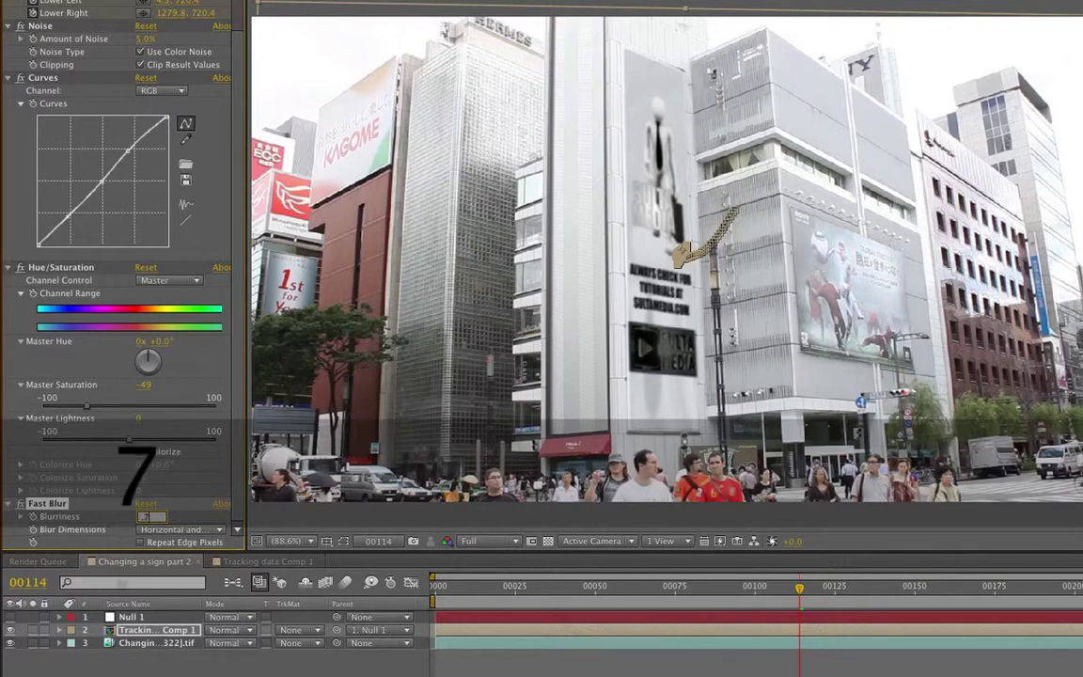
key("Return")
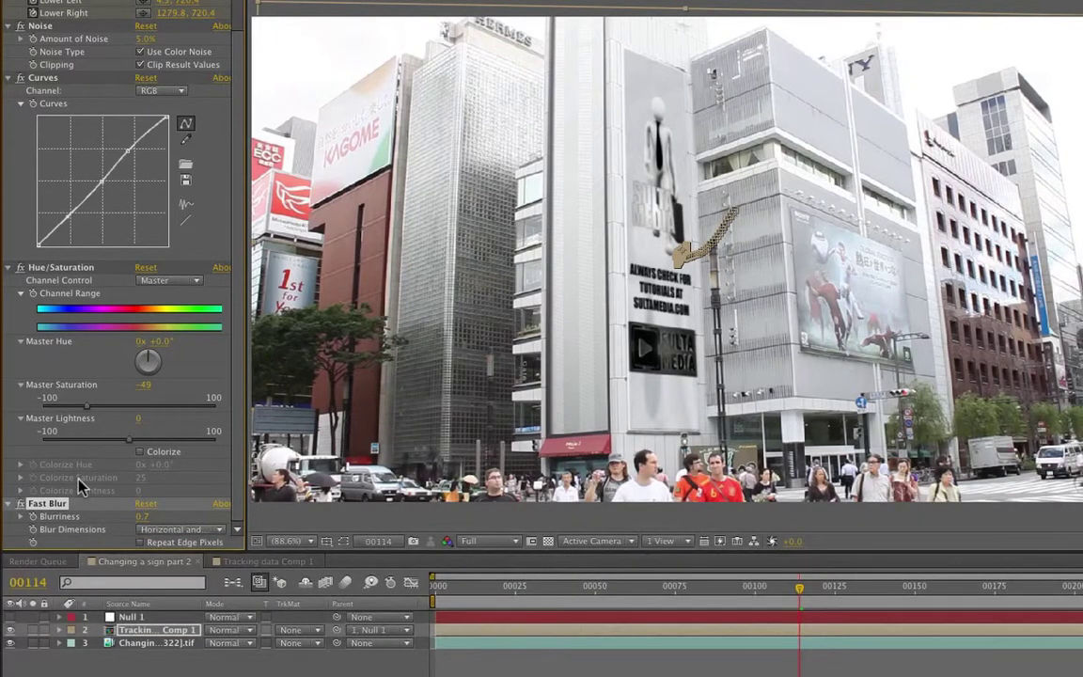
left_click(141, 515)
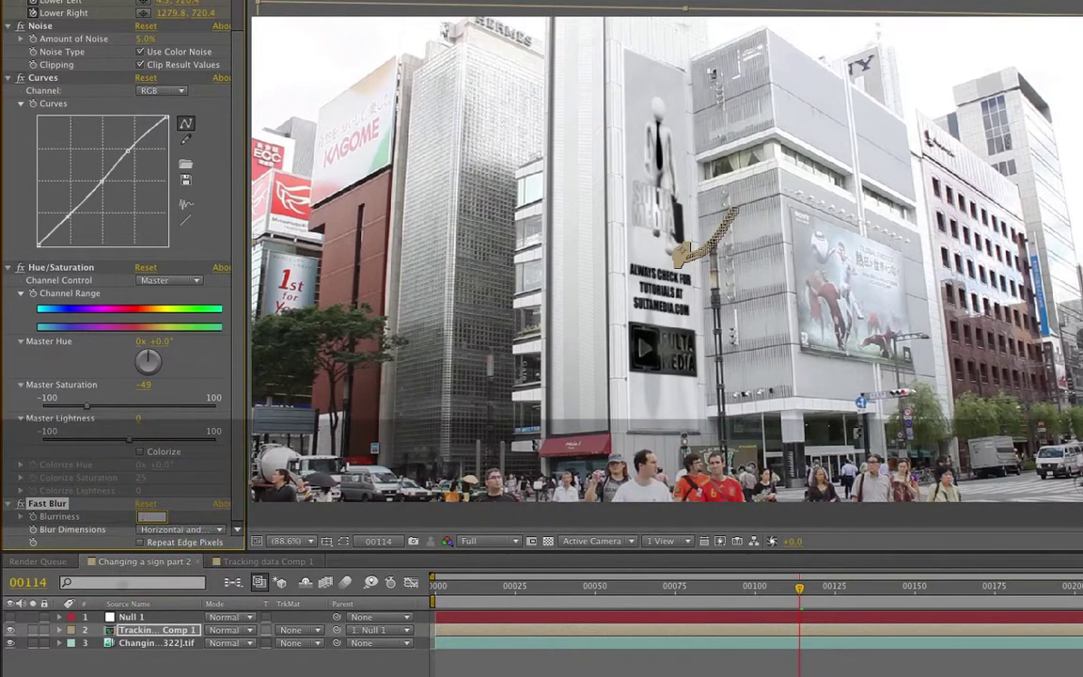
type("3")
key("Return")
key("super+s")
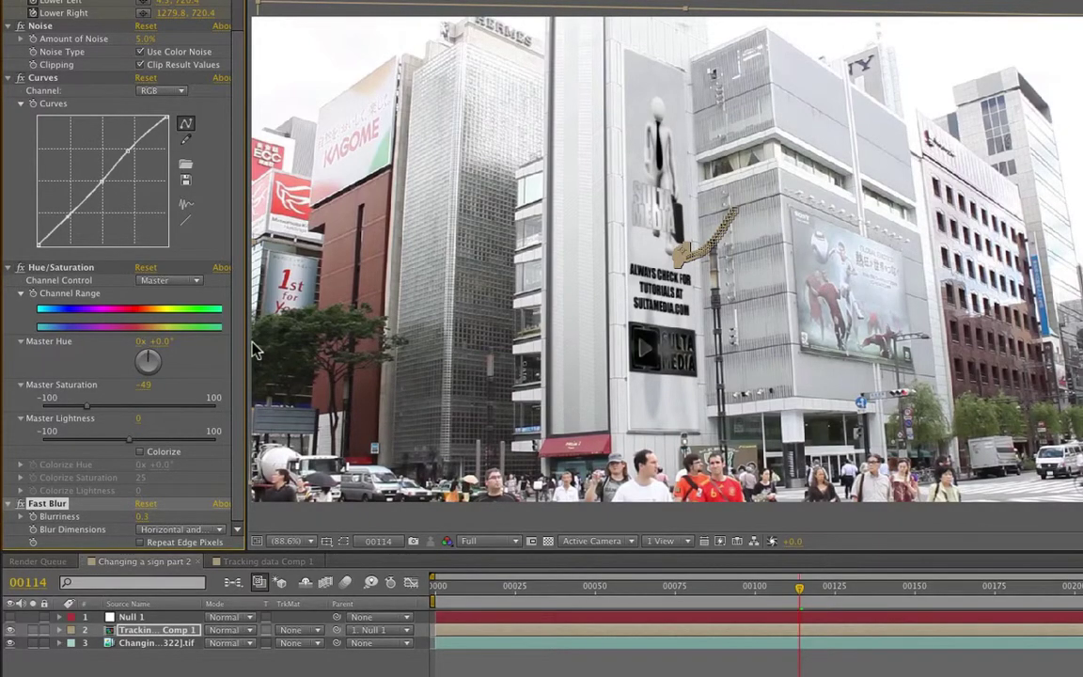
Deselect all layers and create a new adjustment layer above Null 1
left_click(117, 645)
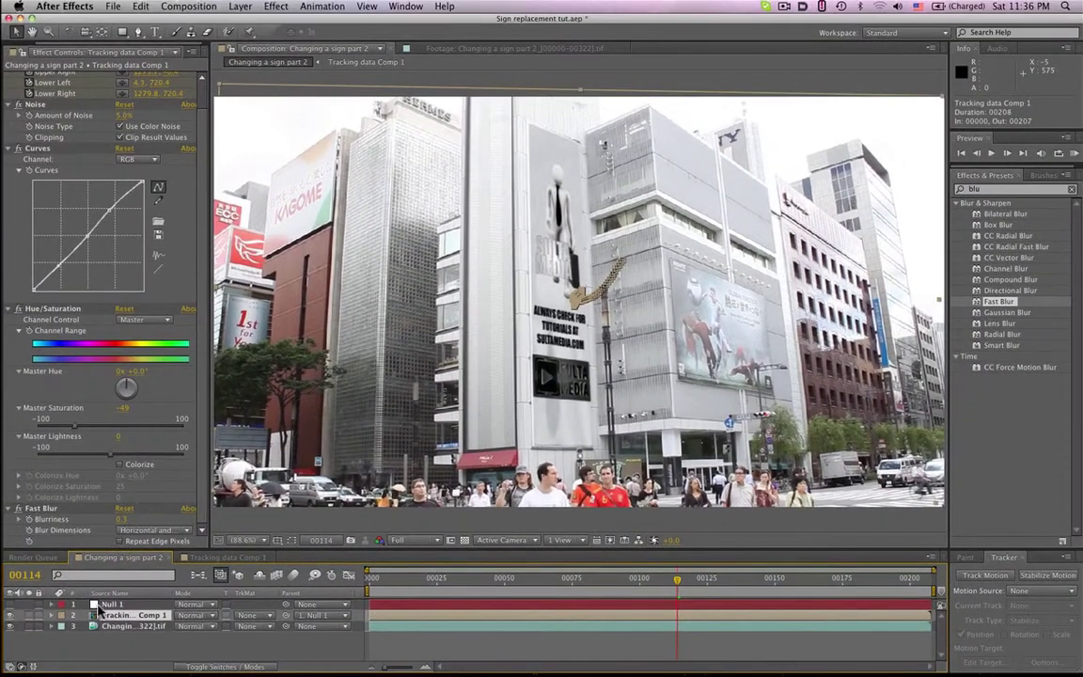
left_click(100, 658)
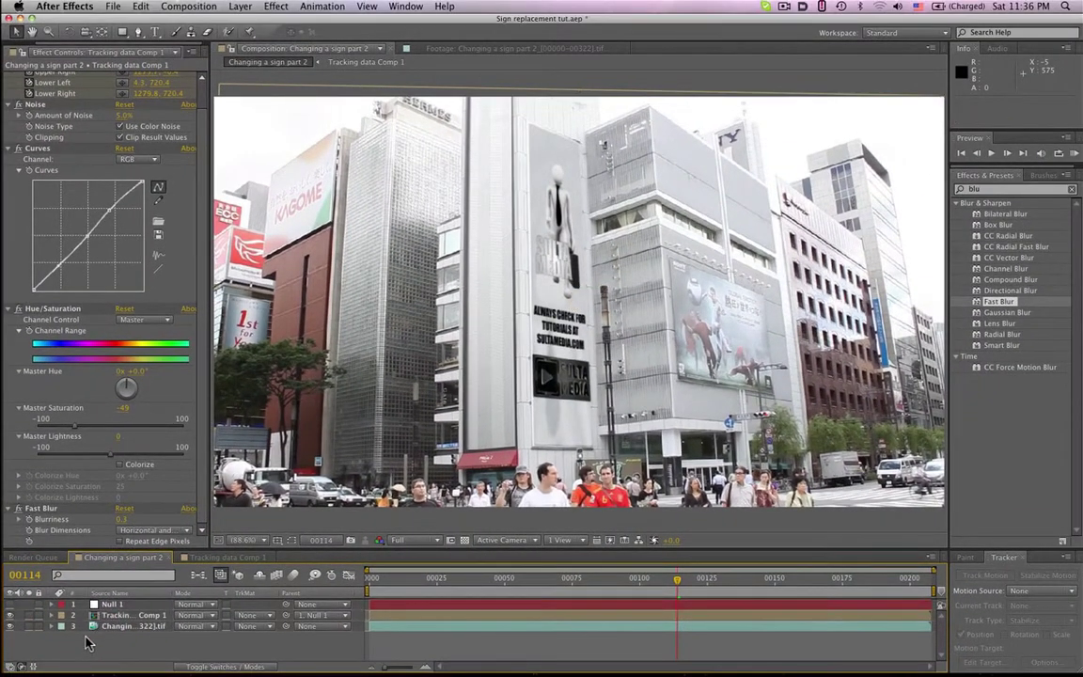
left_click(242, 9)
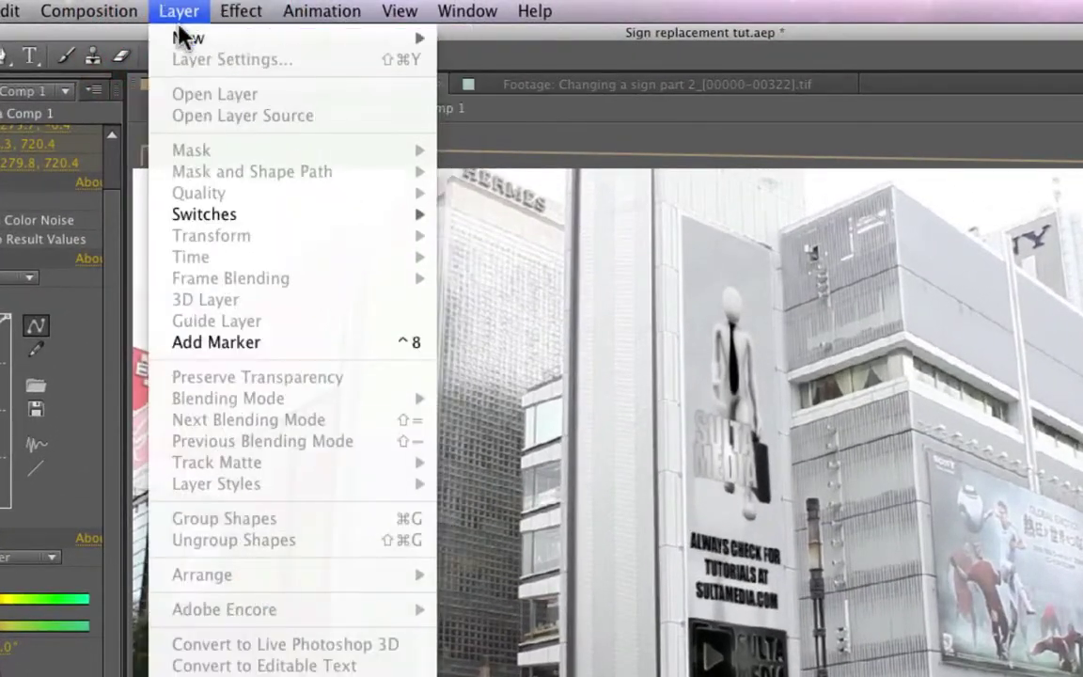
mouse_move(186, 38)
left_click(537, 172)
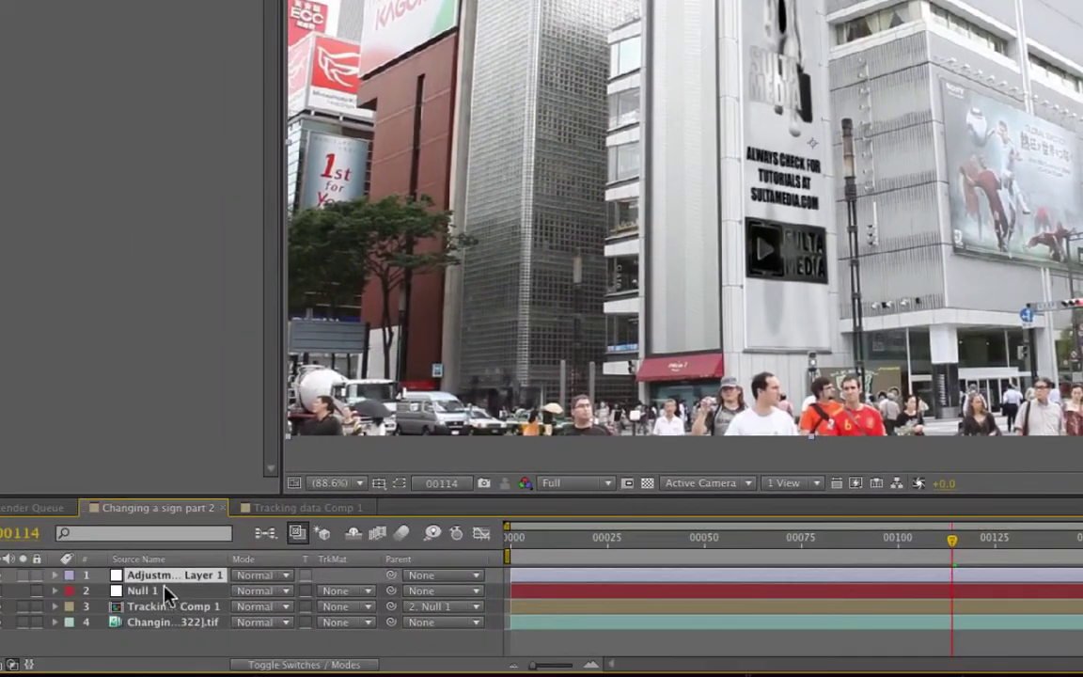
Rename the new adjustment layer as Color correction
left_click(162, 570)
key("Return")
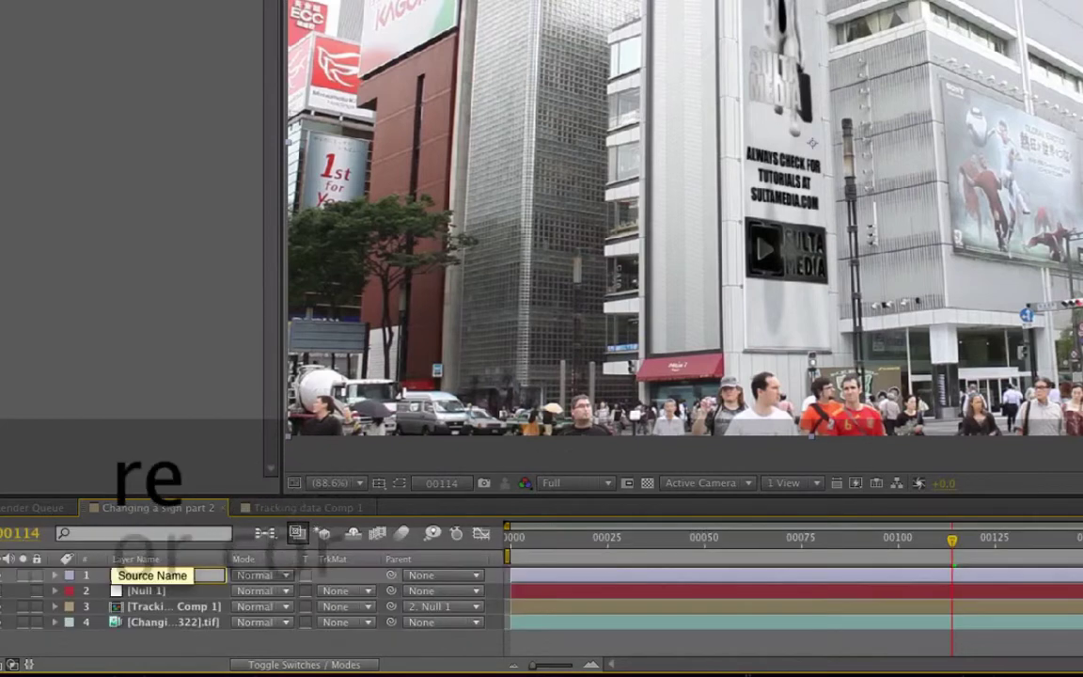
type("ction")
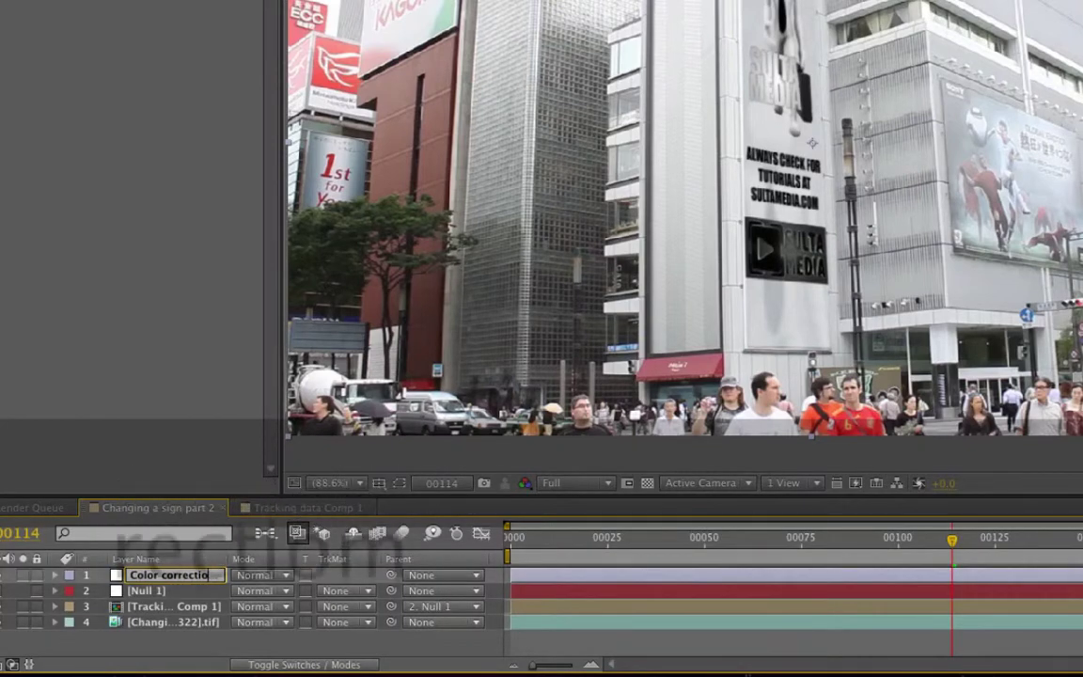
type("n")
key("Return")
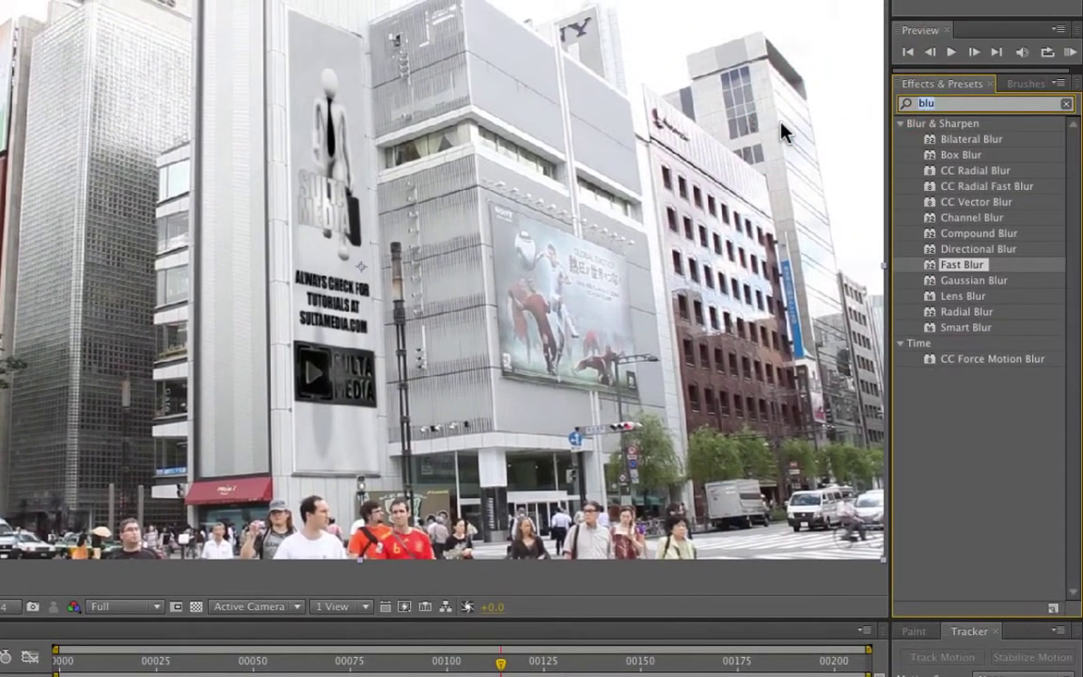
Search the effects for "curv" and apply Curves to the Color correction layer
type("curv")
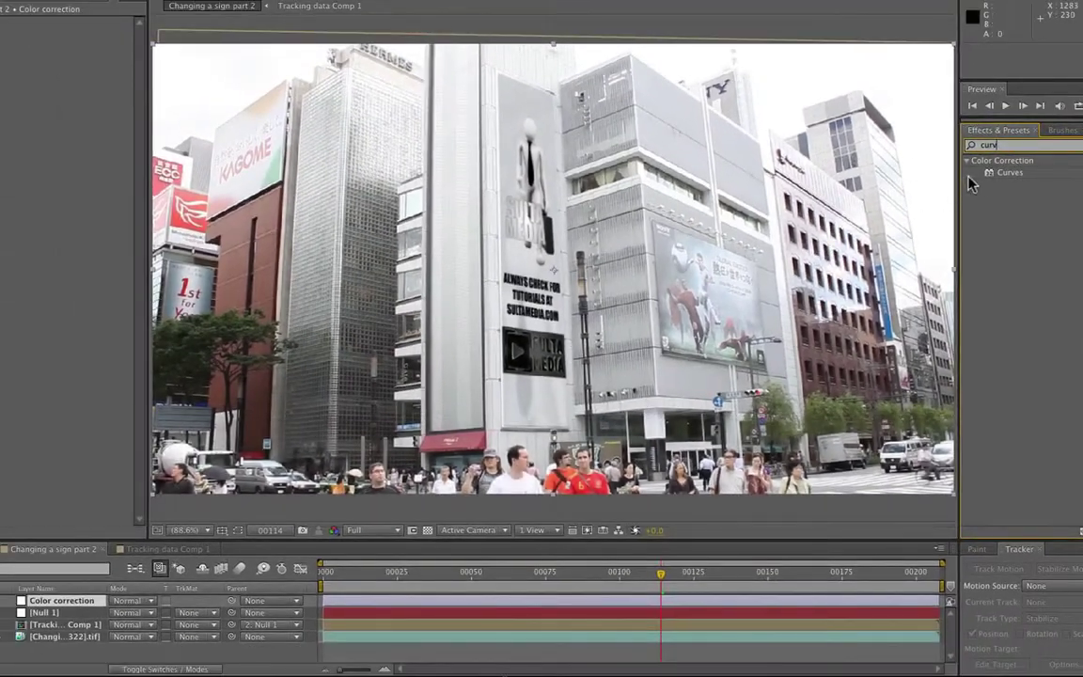
left_click_drag(996, 173, 26, 601)
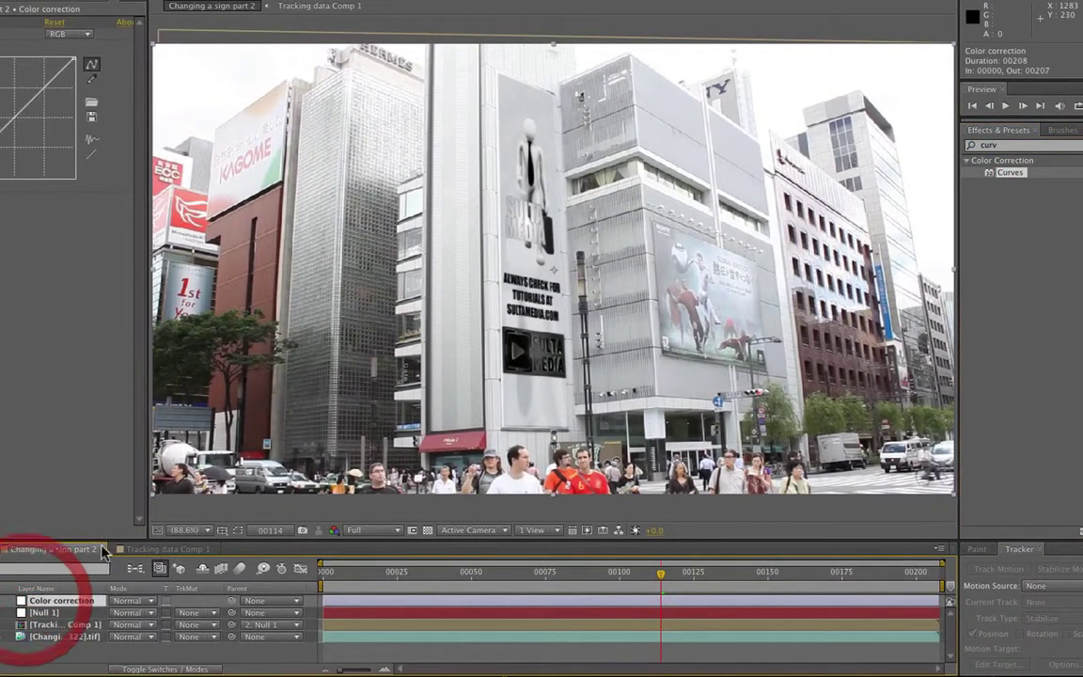
left_click(1014, 147)
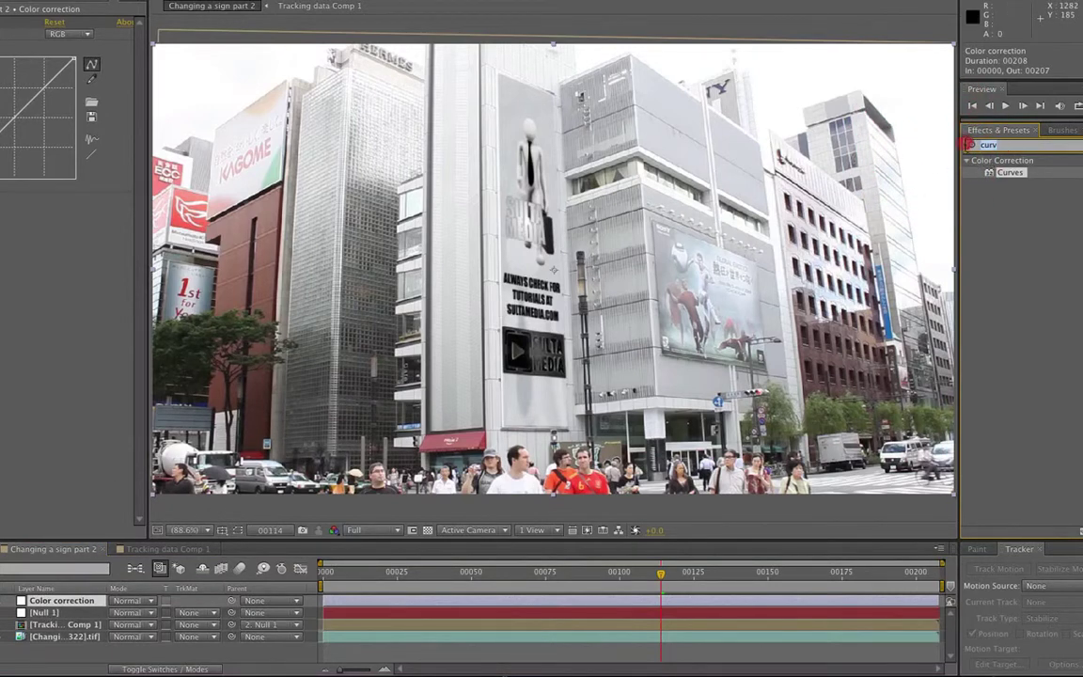
Search the effects for "lev" and apply Levels to the Color correction layer
type("lve")
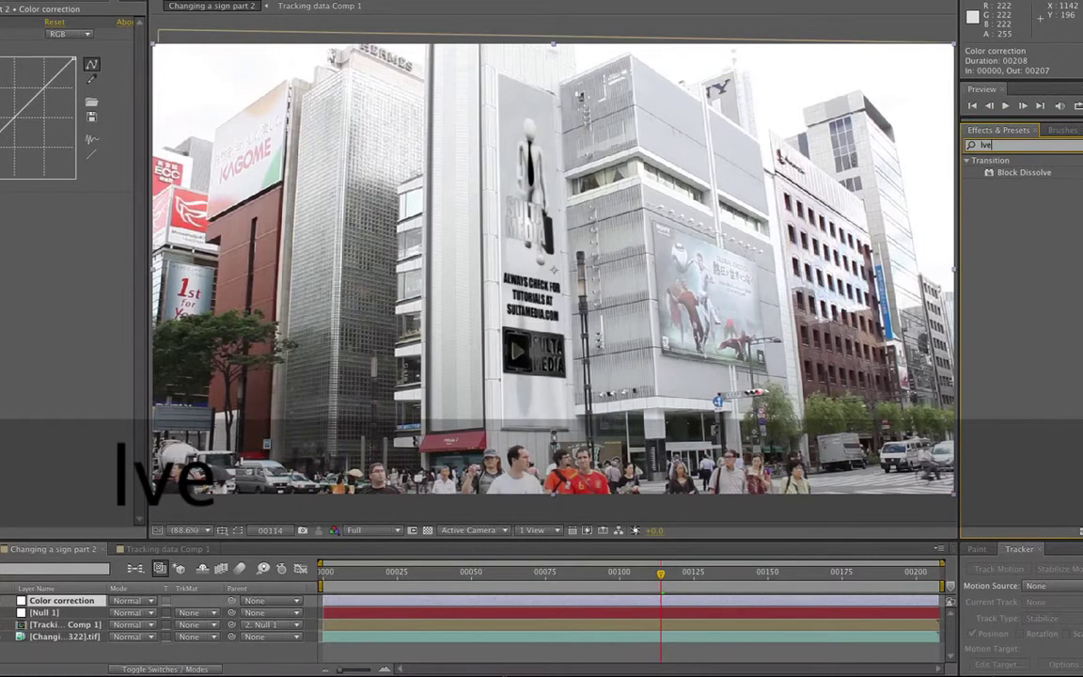
key("BackSpace")
key("BackSpace")
type("ev")
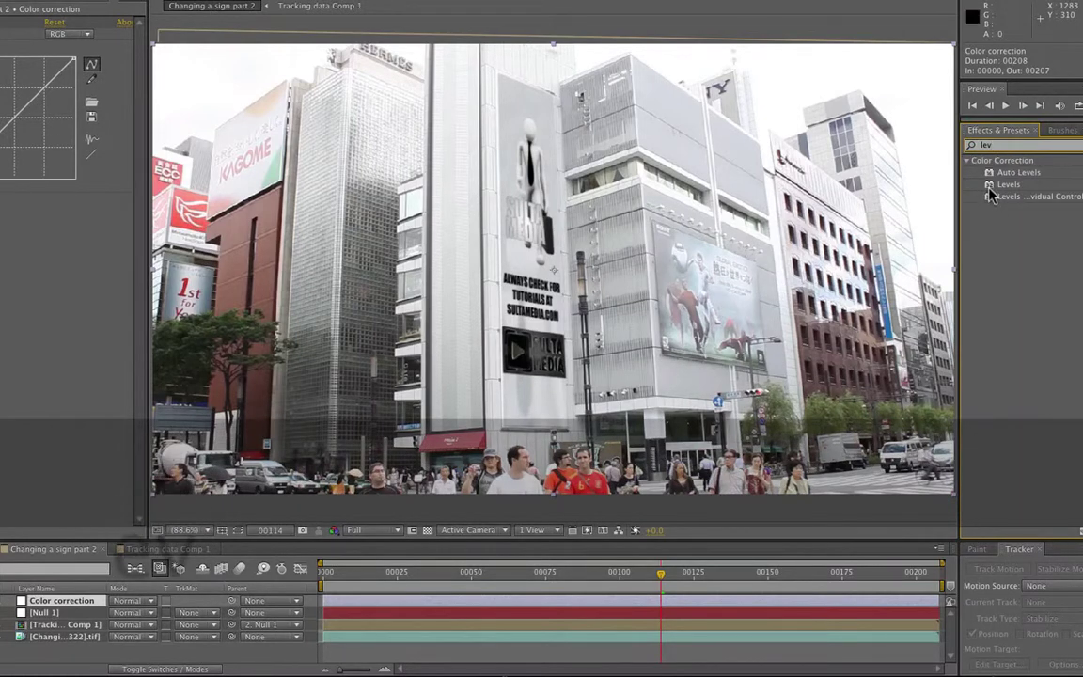
double_click(996, 185)
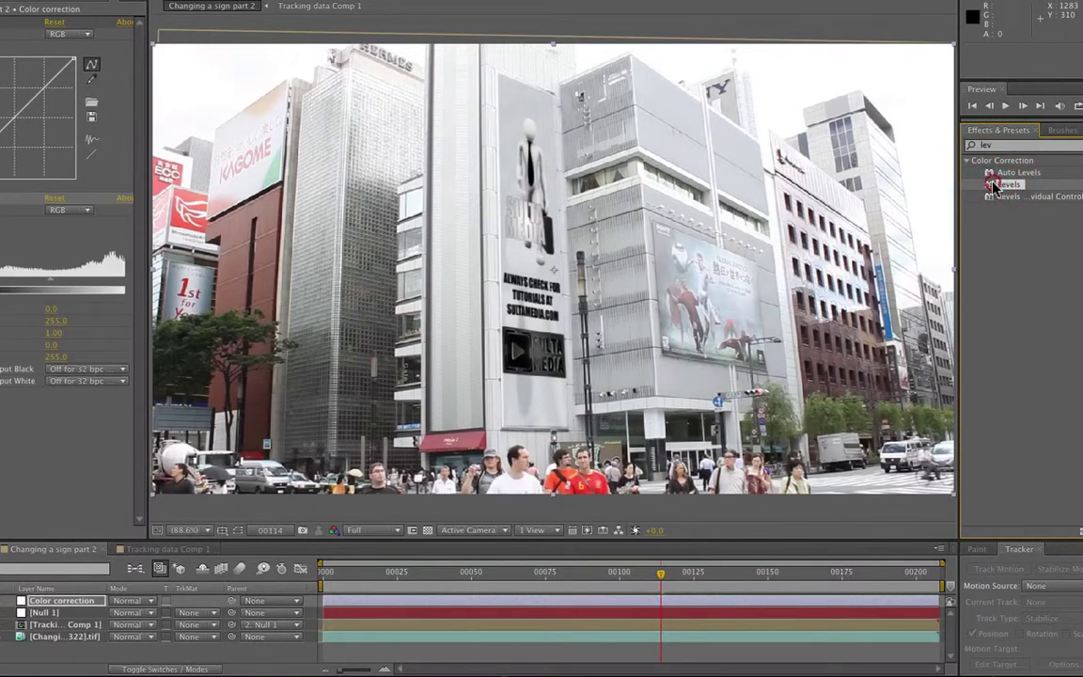
Search the effects for "hue" and apply Hue/Saturation to the Color correction layer
left_click(1010, 148)
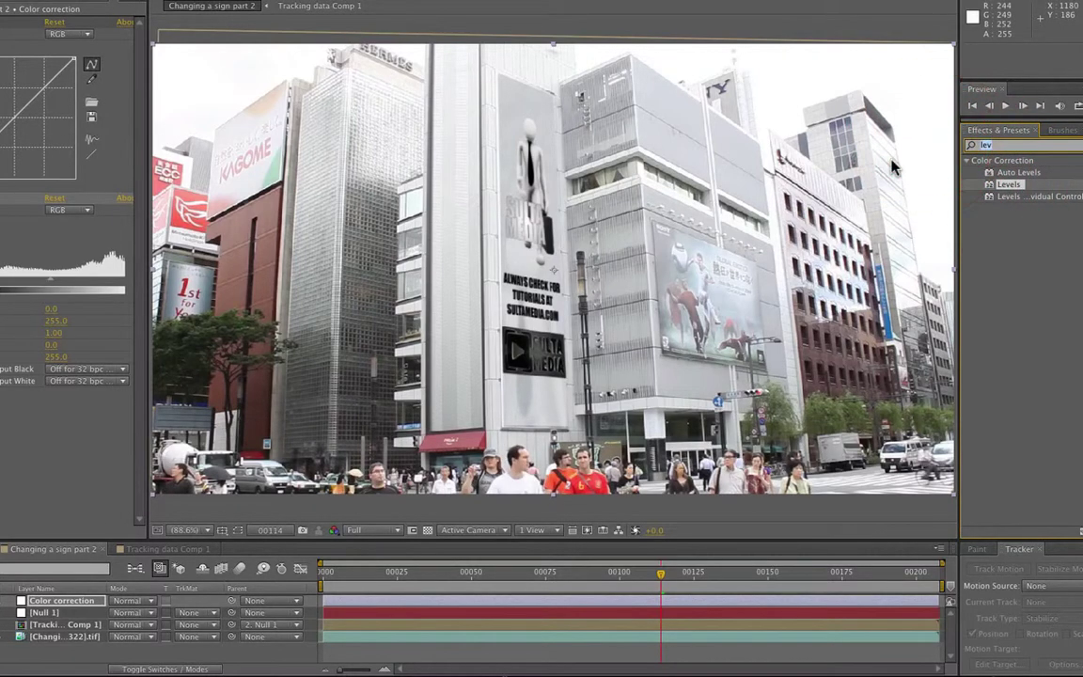
type("hue")
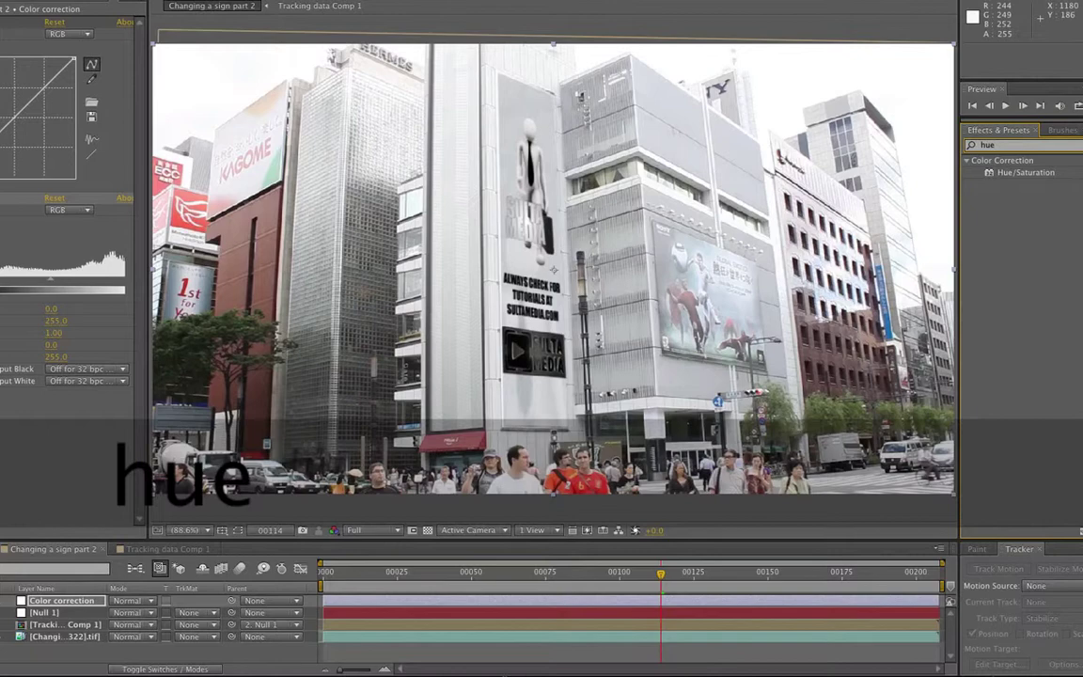
double_click(994, 170)
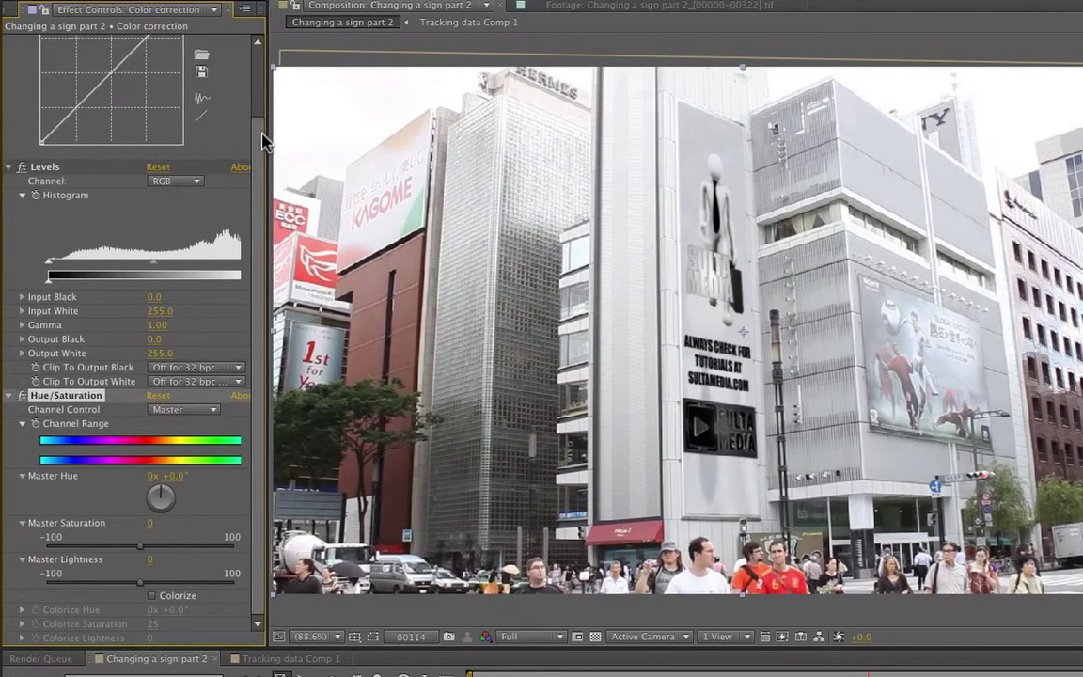
Add shadow, midtone and highlight points to the RGB curve and pull them slightly below the diagonal to darken the shot
left_click_drag(262, 138, 259, 73)
left_click(113, 134)
left_click_drag(113, 133, 146, 90)
left_click(78, 176)
left_click_drag(78, 176, 81, 175)
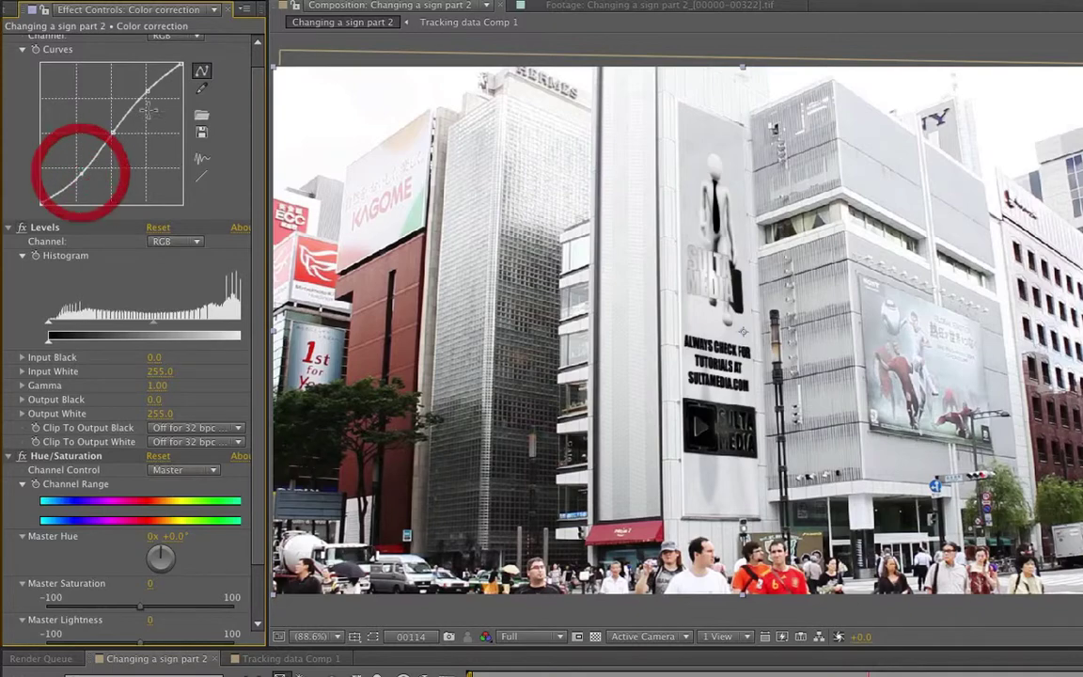
mouse_move(147, 93)
left_mouse_down()
mouse_move(153, 103)
mouse_move(119, 140)
mouse_move(155, 106)
left_mouse_up()
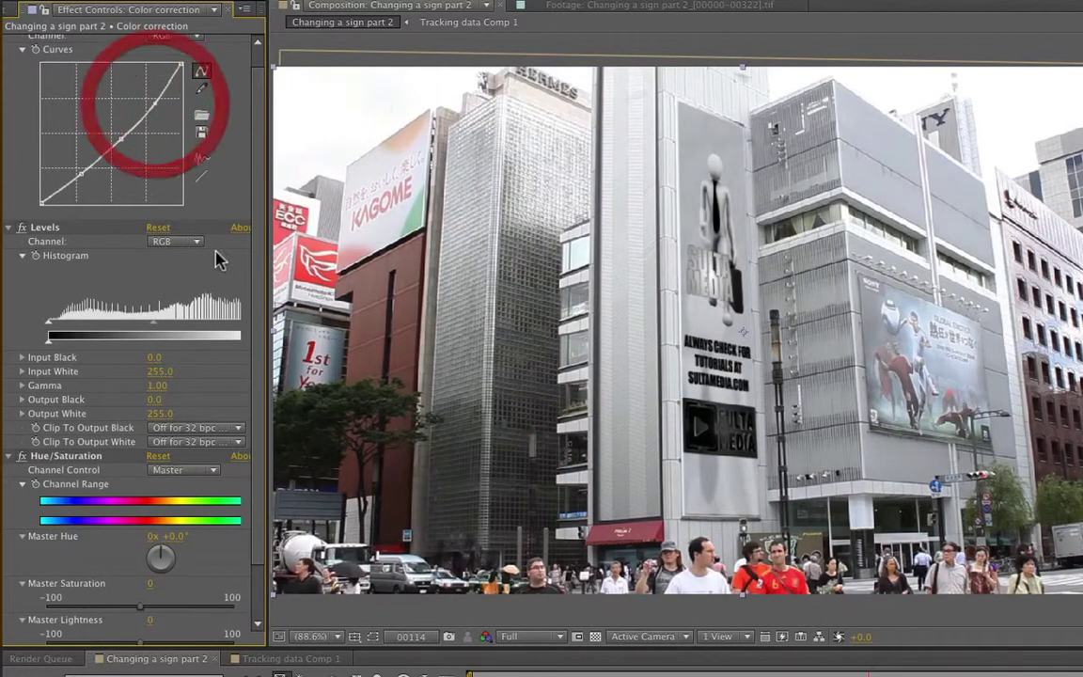
In Levels, set Input Black to 13 and Gamma to 1.01, keeping Input White at 255
left_click_drag(270, 310, 247, 323)
left_click_drag(242, 325, 260, 322)
left_click_drag(52, 323, 53, 322)
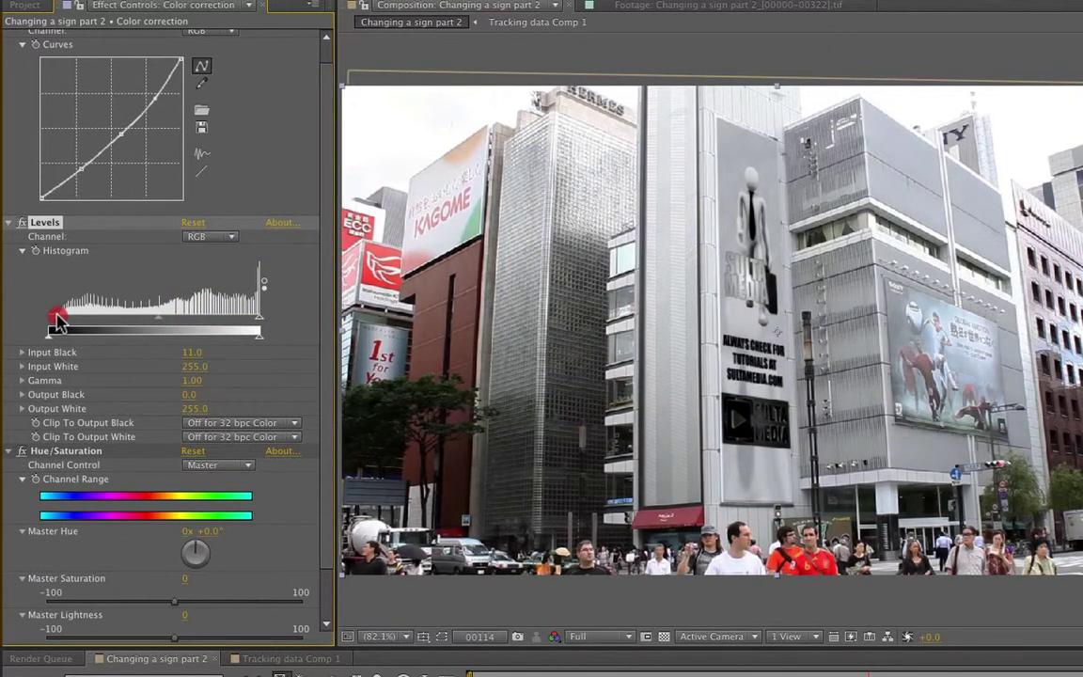
left_click_drag(58, 322, 60, 322)
left_click_drag(160, 322, 158, 322)
Nudge the midpoint of the Blue channel curve slightly upward and set Master Saturation to -31
left_click(230, 33)
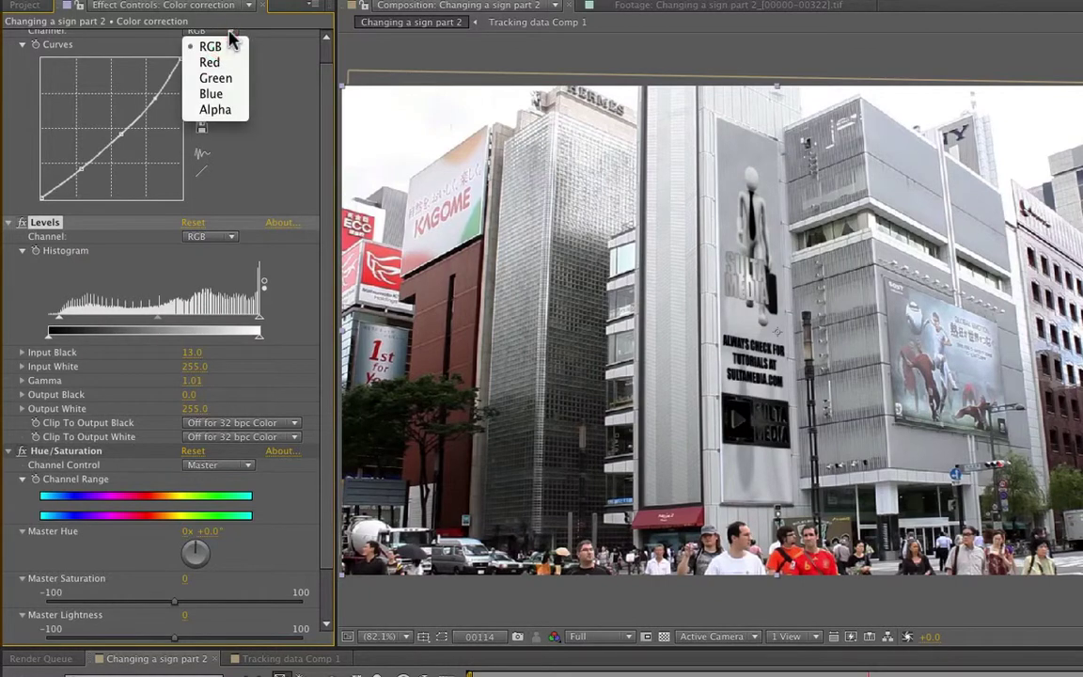
left_click(218, 98)
left_click_drag(112, 129, 111, 126)
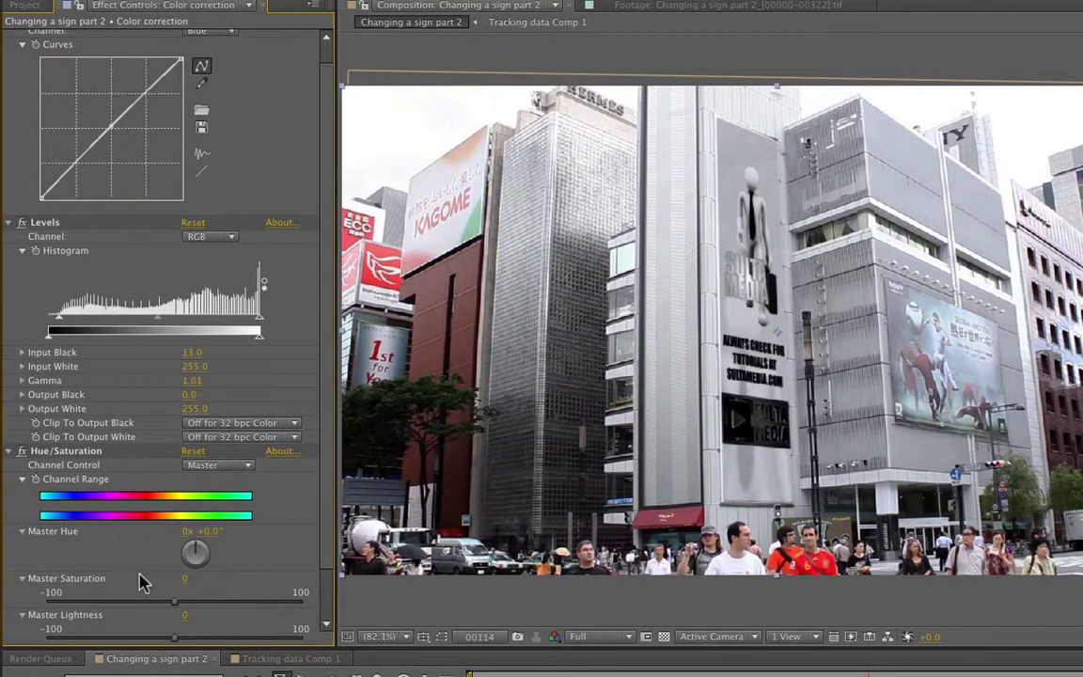
left_click_drag(174, 601, 126, 601)
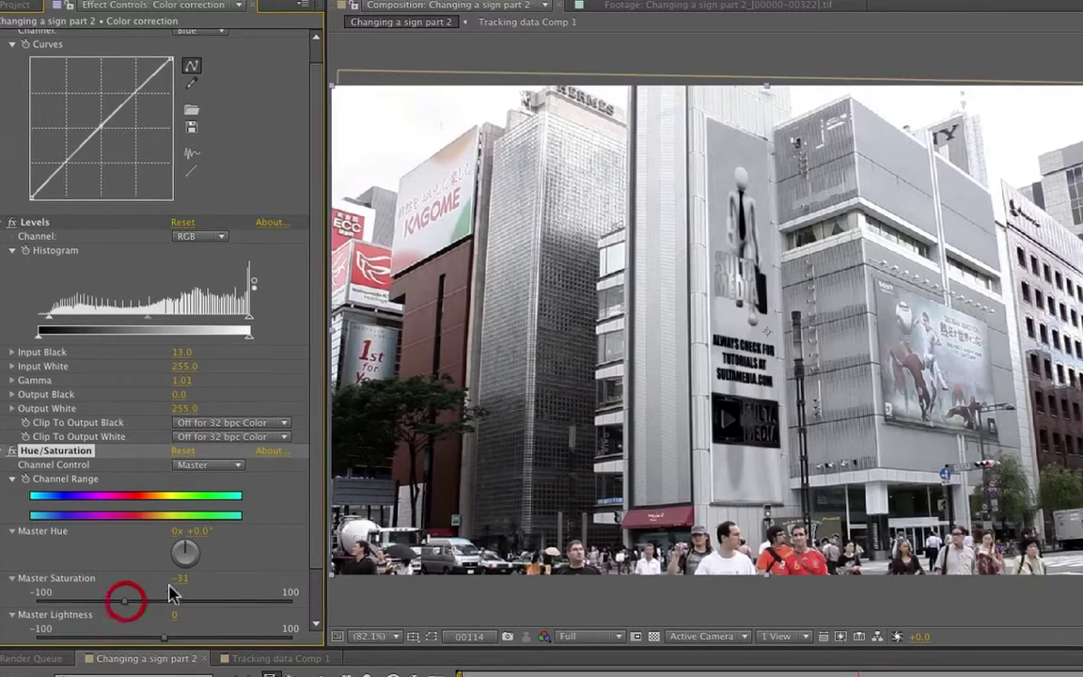
Search the effects for "gra", apply Add Grain to the Color correction layer, and save the project
left_click(956, 176)
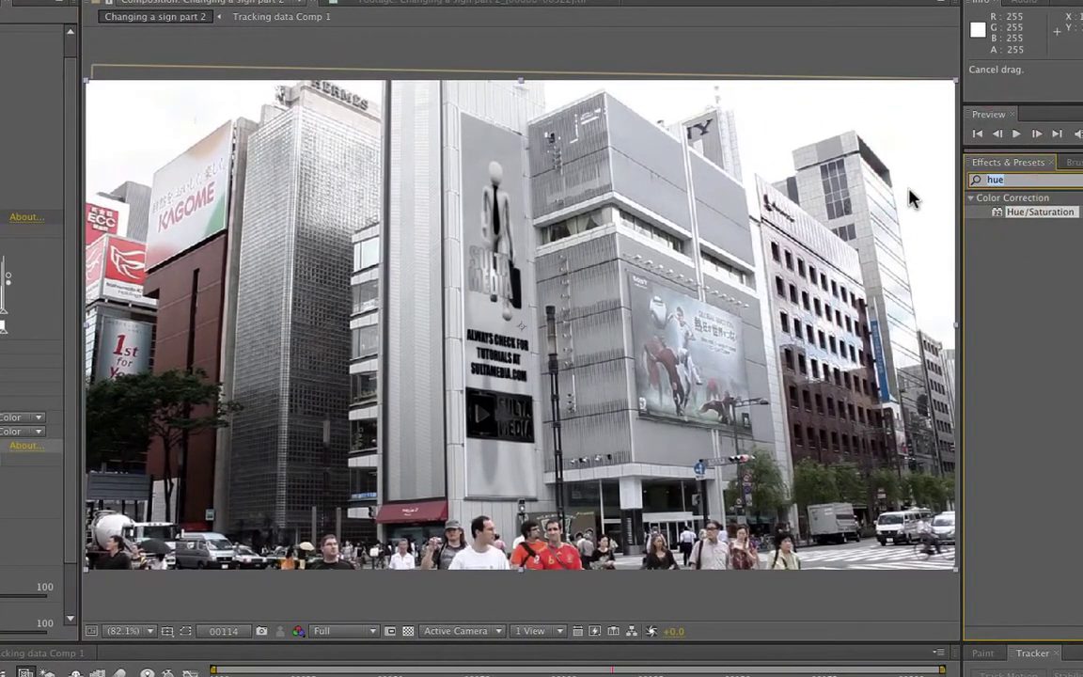
type("gra")
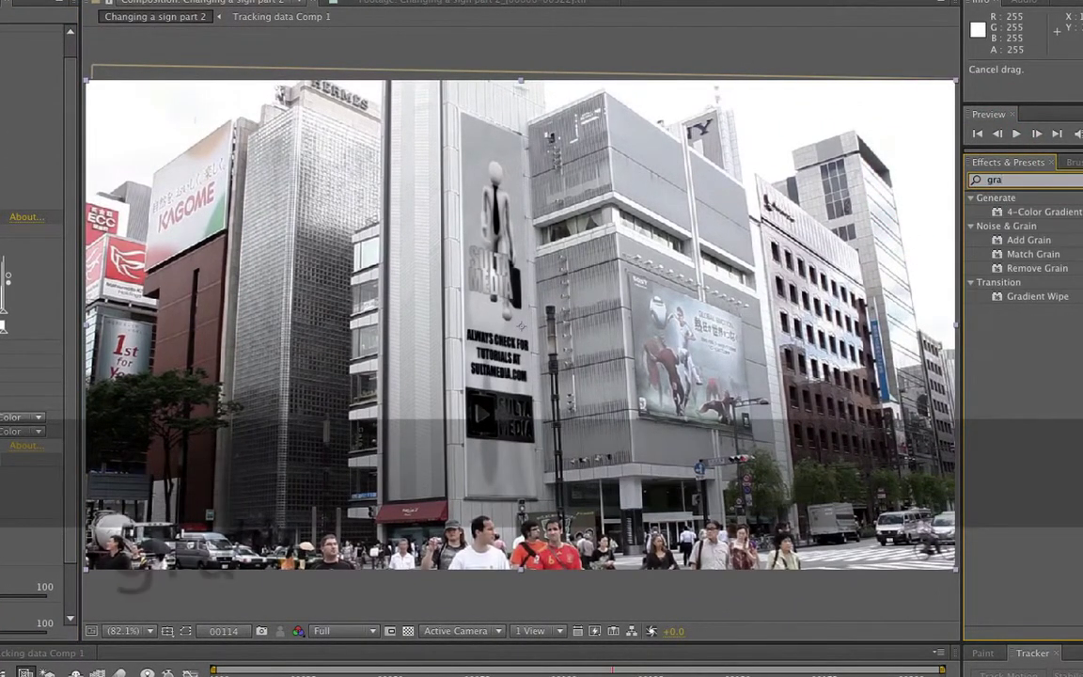
double_click(997, 241)
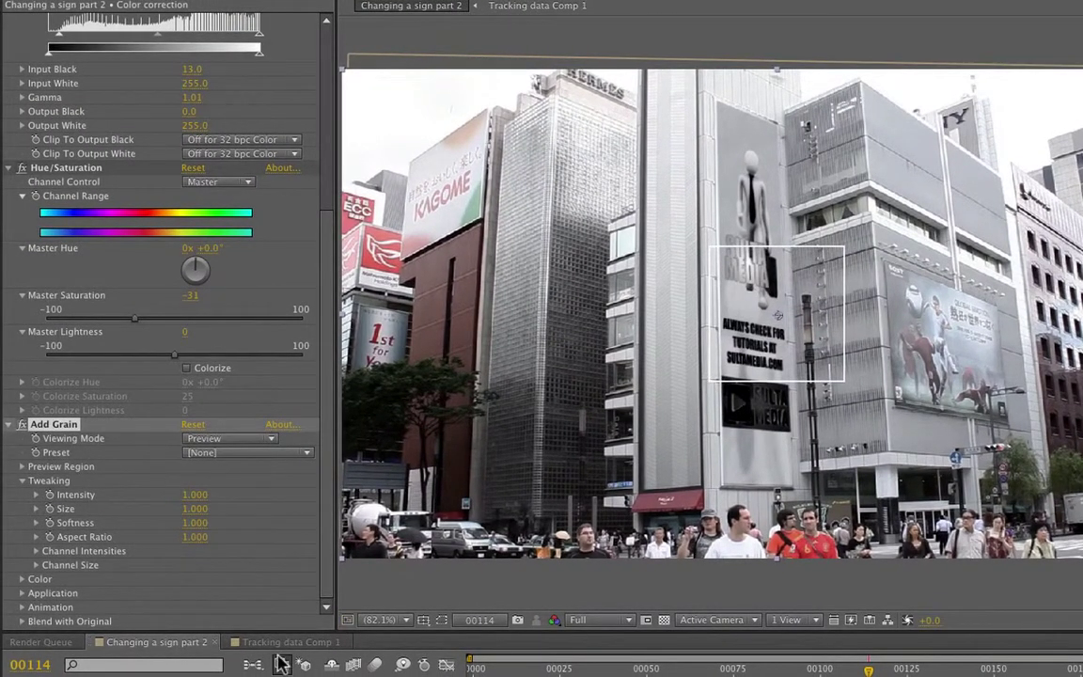
left_click(314, 469)
key("super+s")
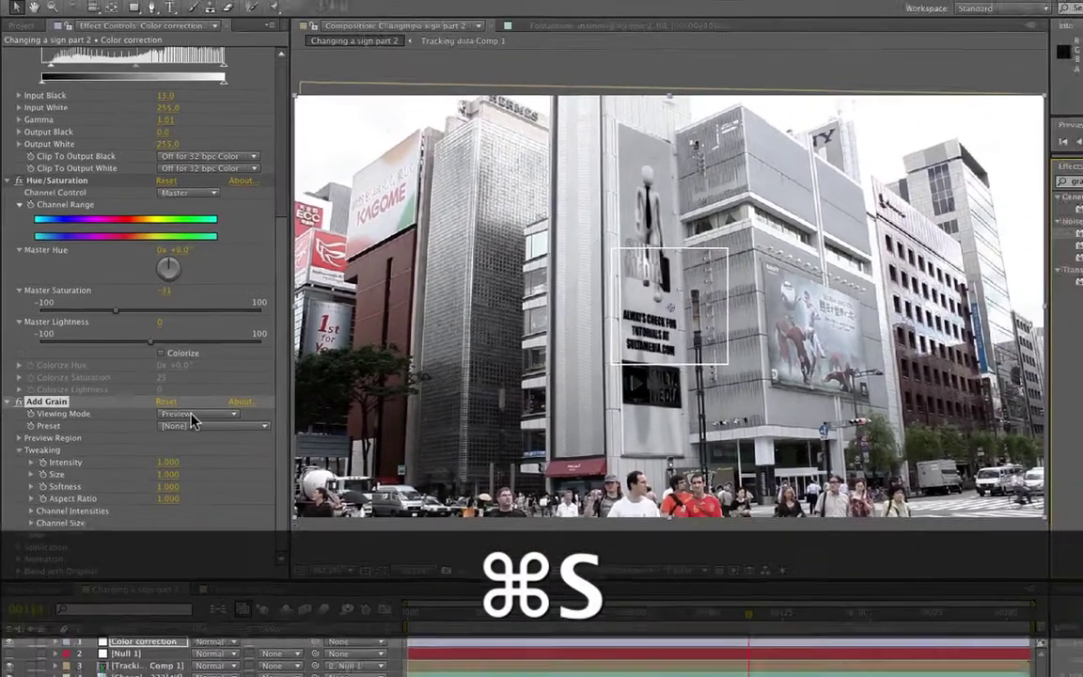
Set the Add Grain viewing mode to Final Output and save the project
left_click(203, 439)
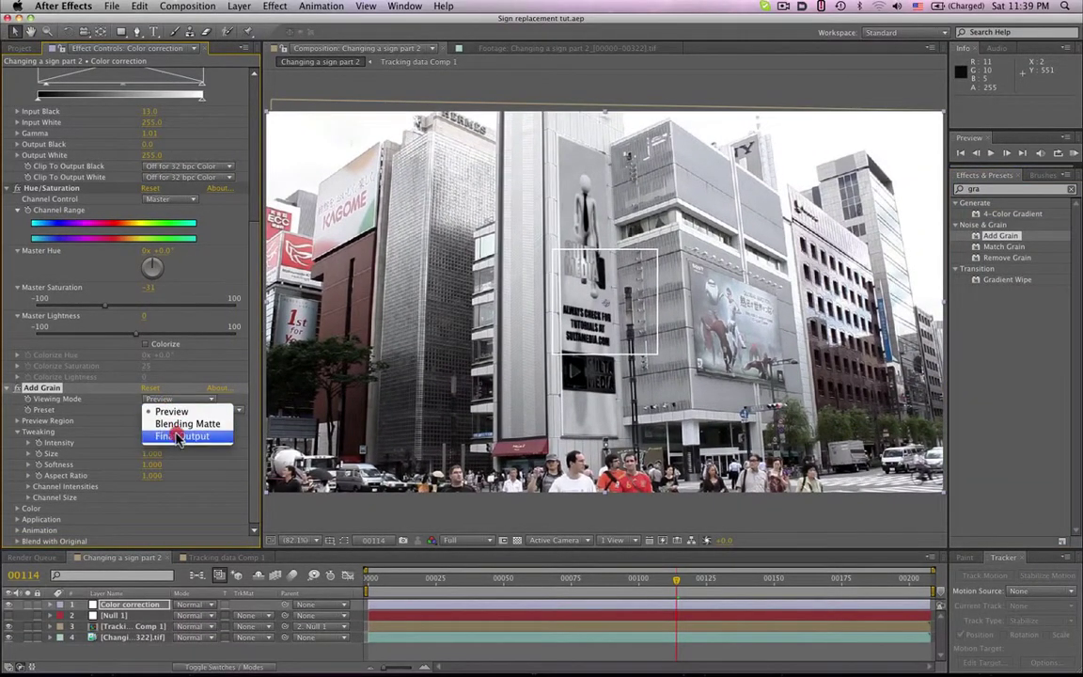
left_click(177, 436)
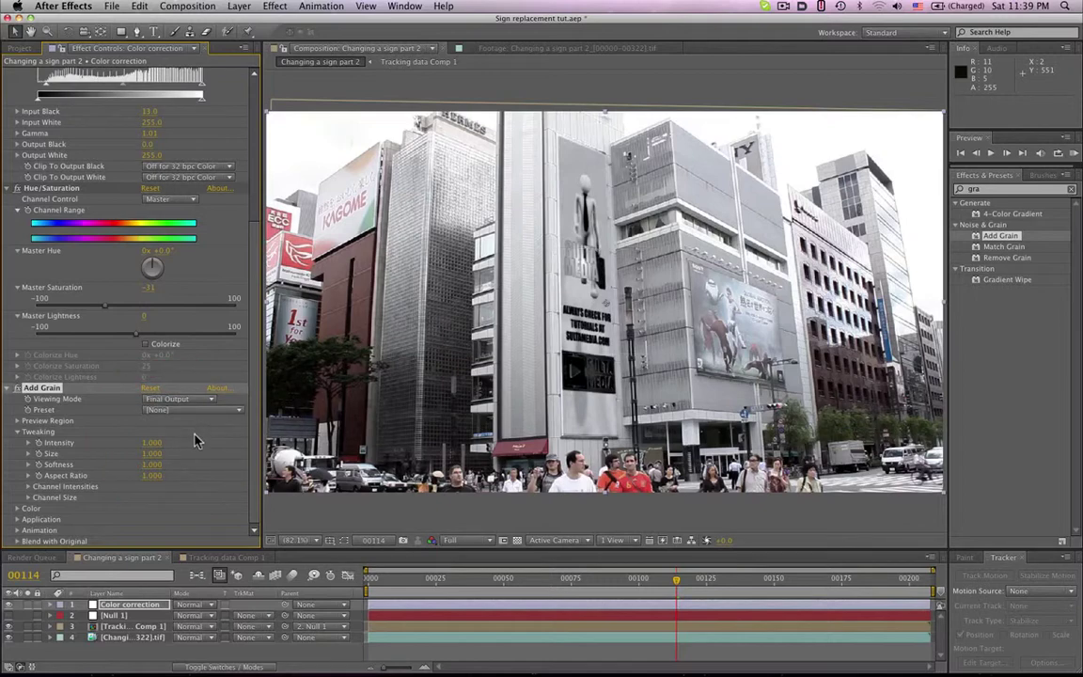
key("super+s")
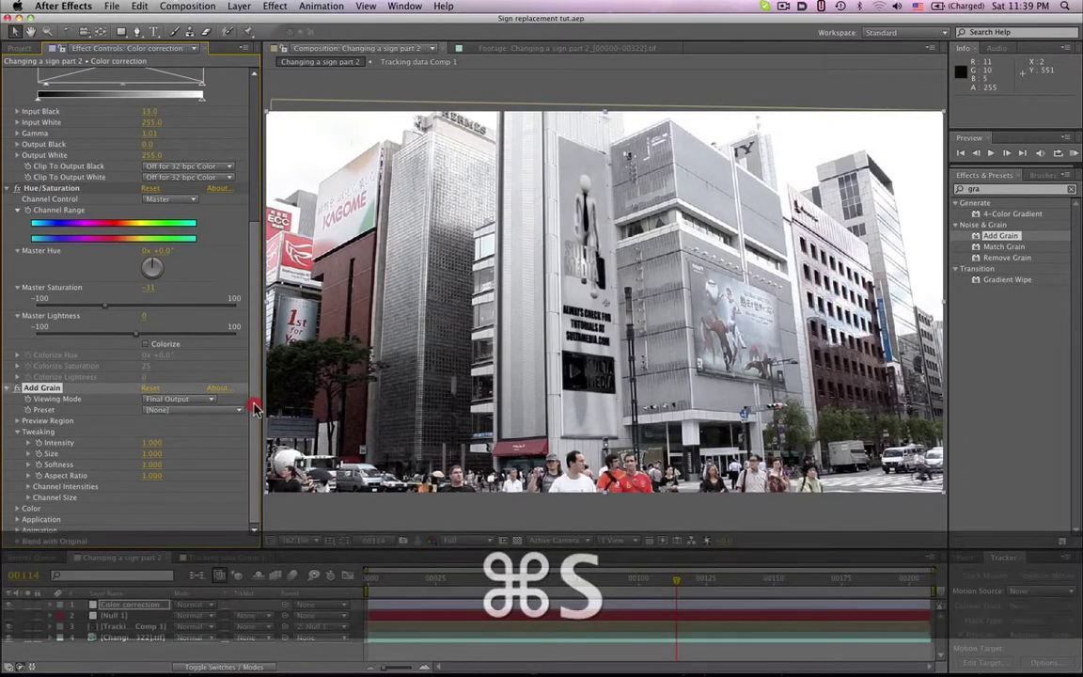
Create a second adjustment layer above the Color correction layer
left_click(89, 648)
left_click(106, 606)
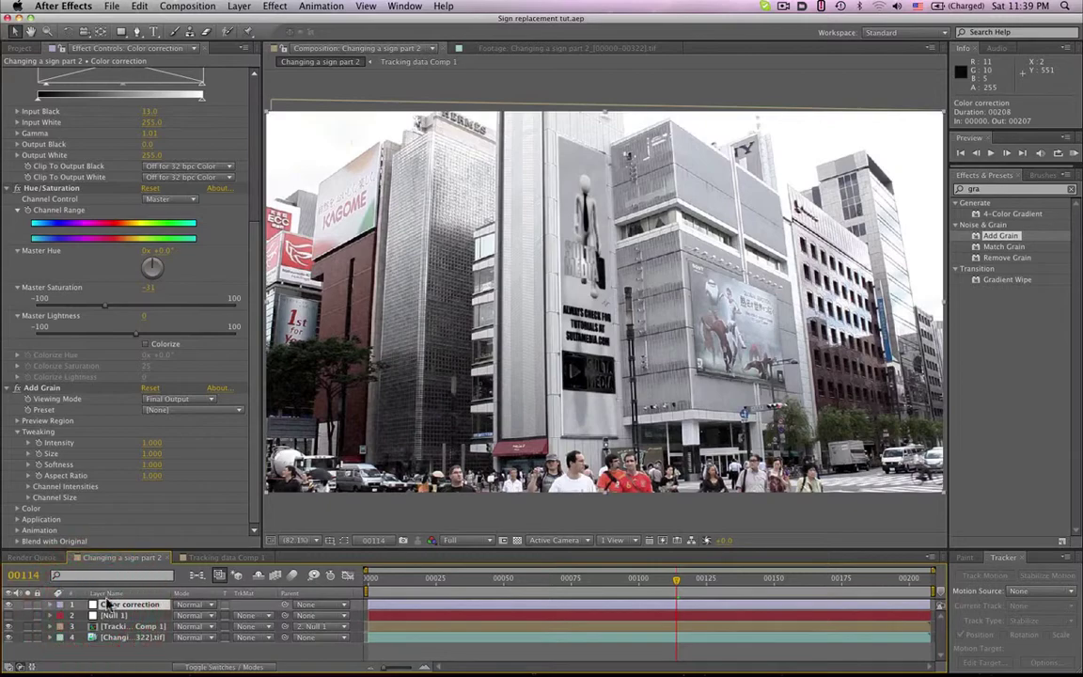
left_click(237, 7)
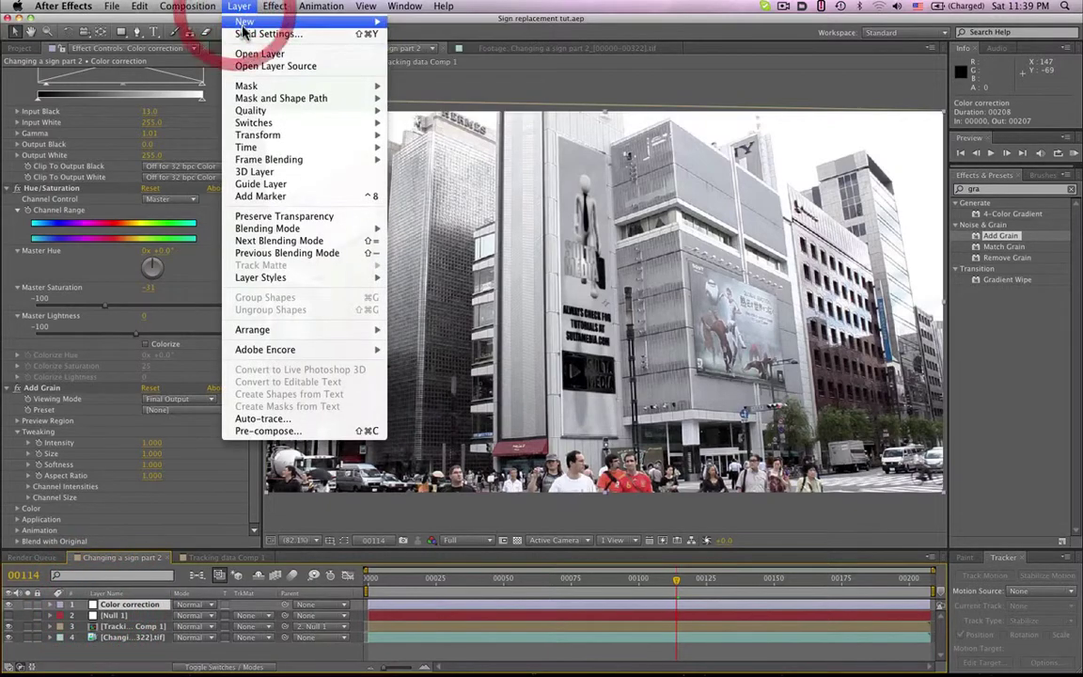
mouse_move(310, 21)
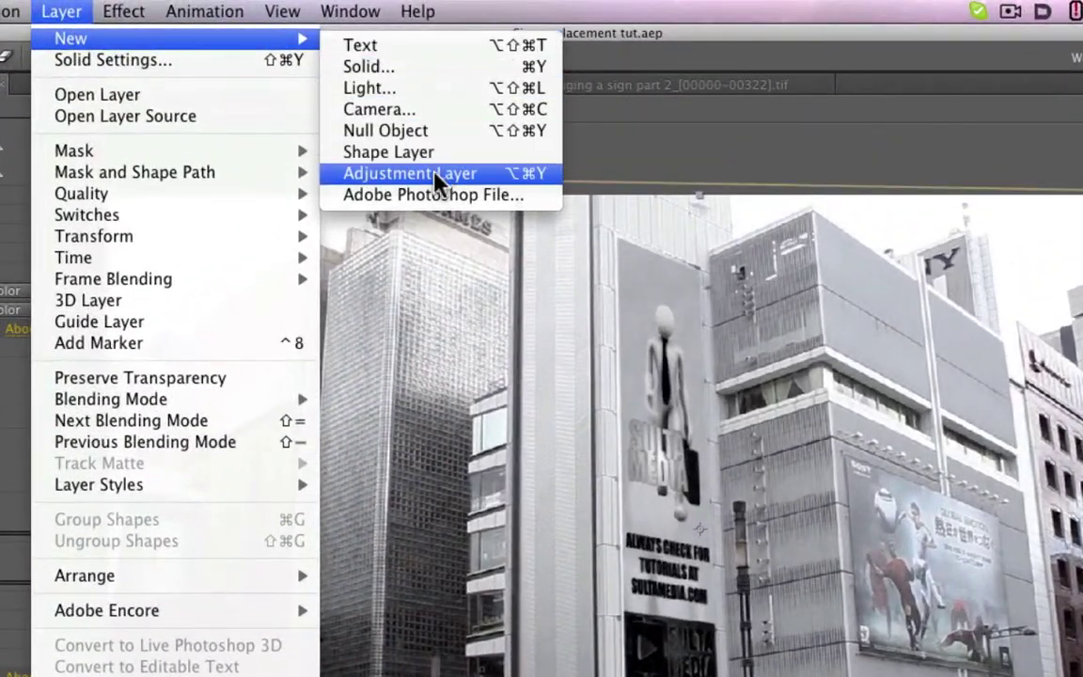
left_click(415, 173)
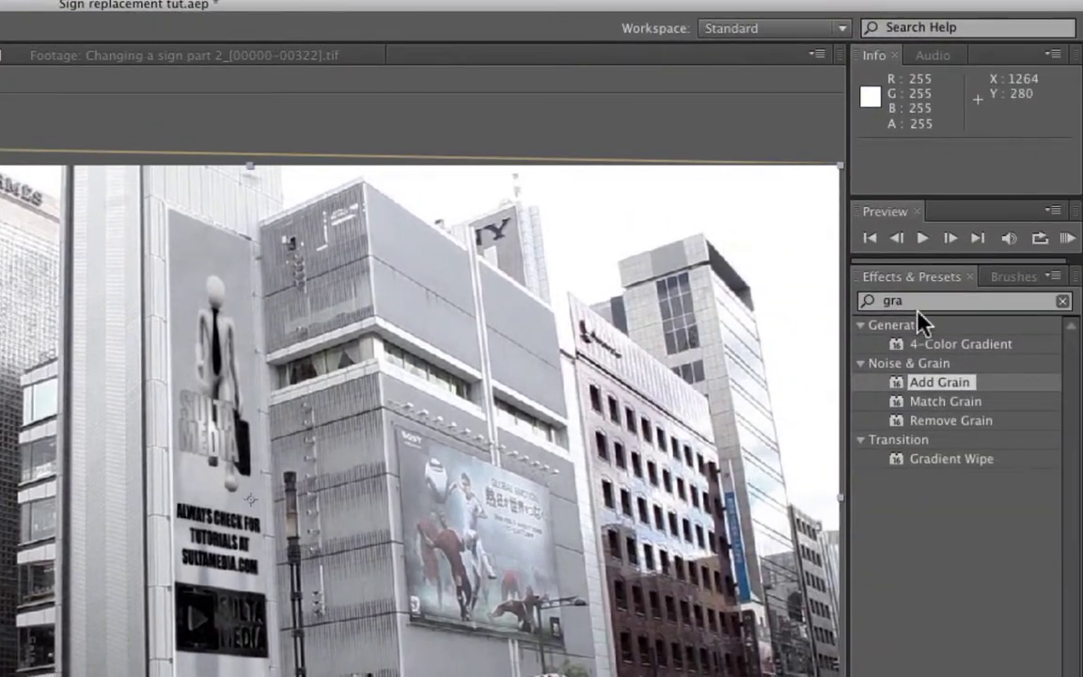
Search the effects for "len" and apply Lens Blur to the new adjustment layer
left_click(945, 302)
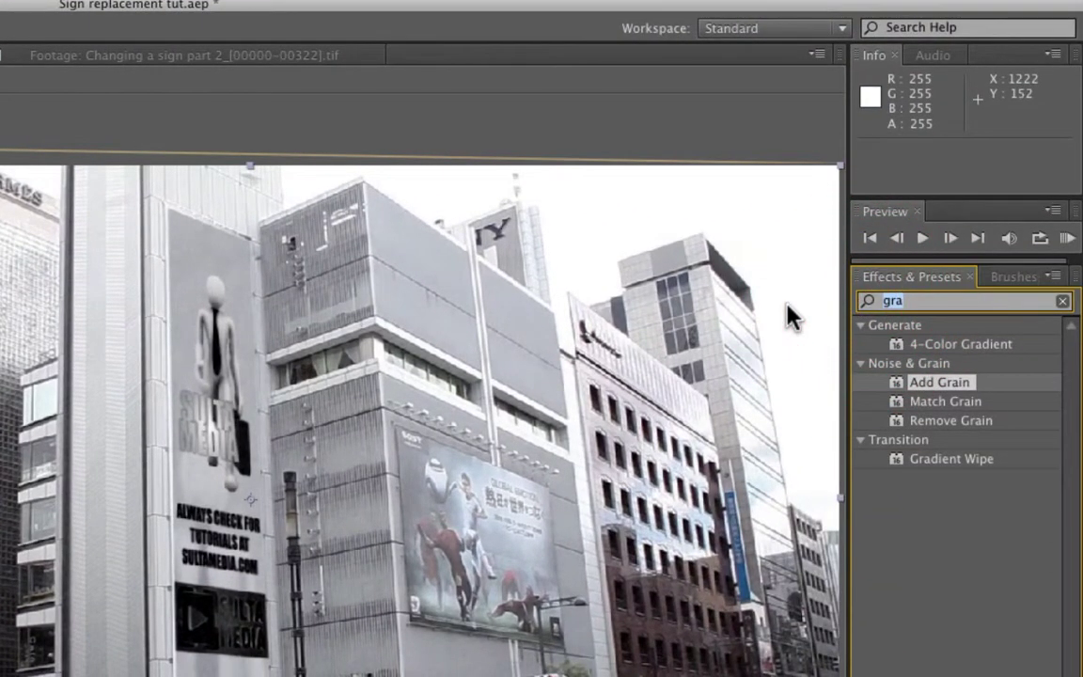
type("le")
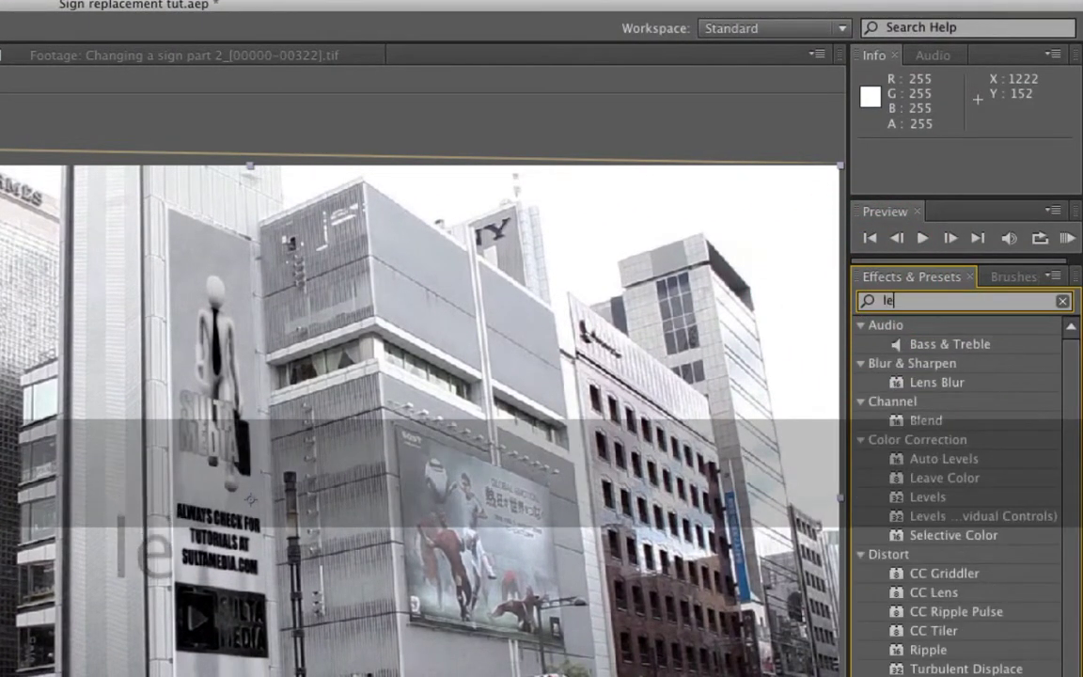
type("n")
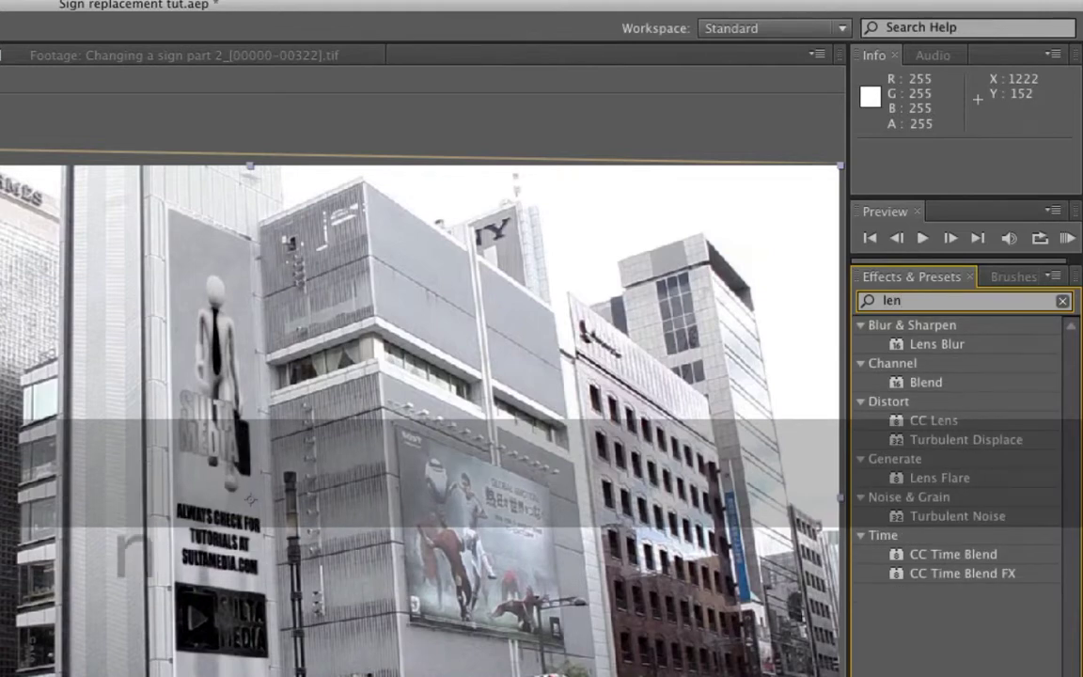
double_click(912, 344)
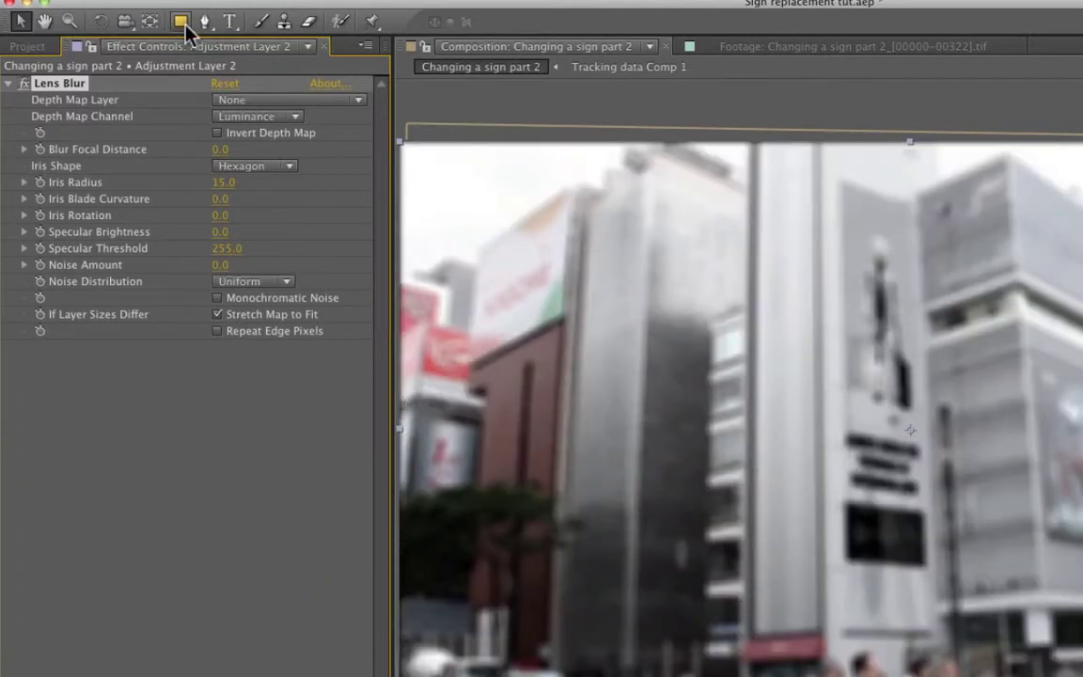
Draw a rectangular mask across the middle of the frame, extending past both sides, on the blur adjustment layer and invert it
left_click_drag(185, 28, 231, 25)
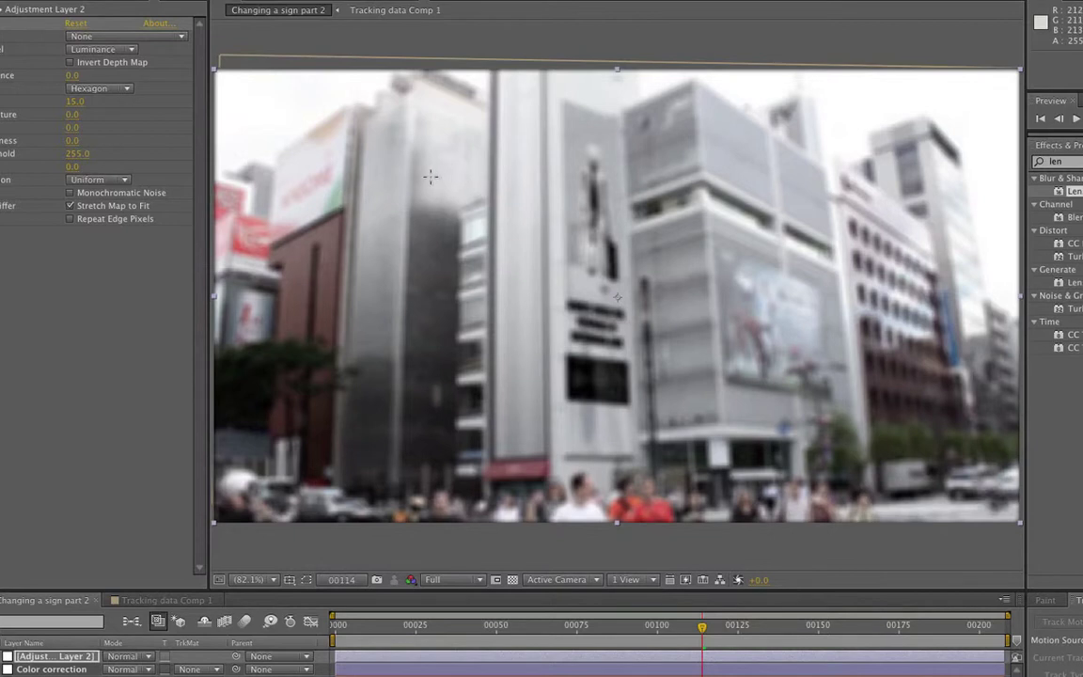
key("comma")
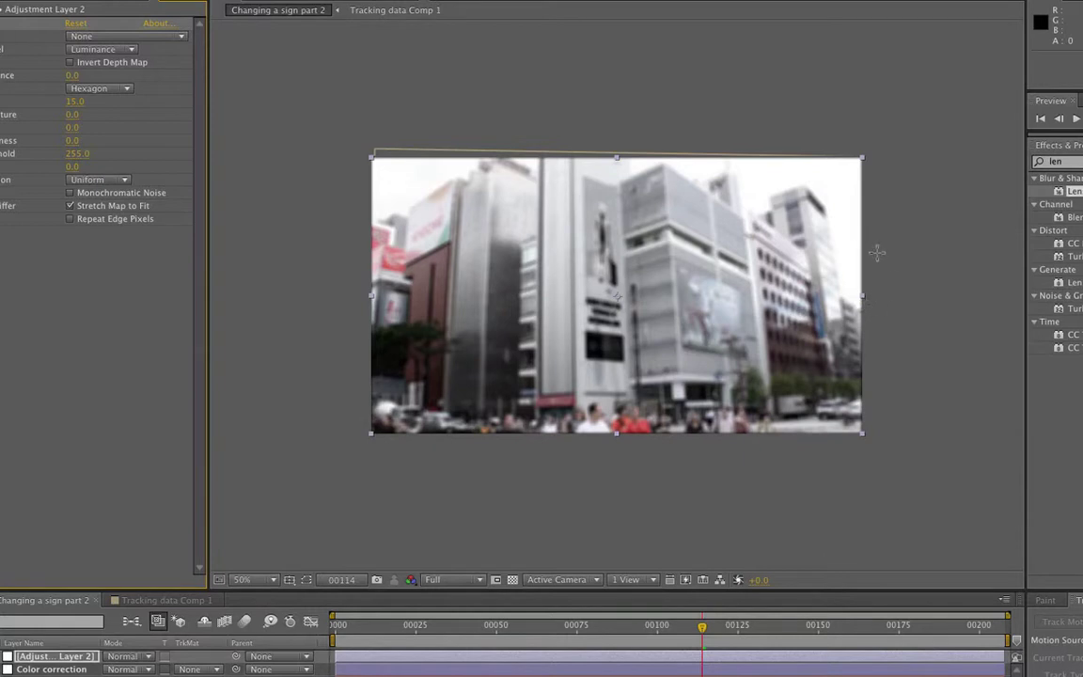
mouse_move(889, 201)
left_mouse_down()
mouse_move(450, 240)
mouse_move(376, 290)
mouse_move(377, 334)
mouse_move(347, 372)
left_mouse_up()
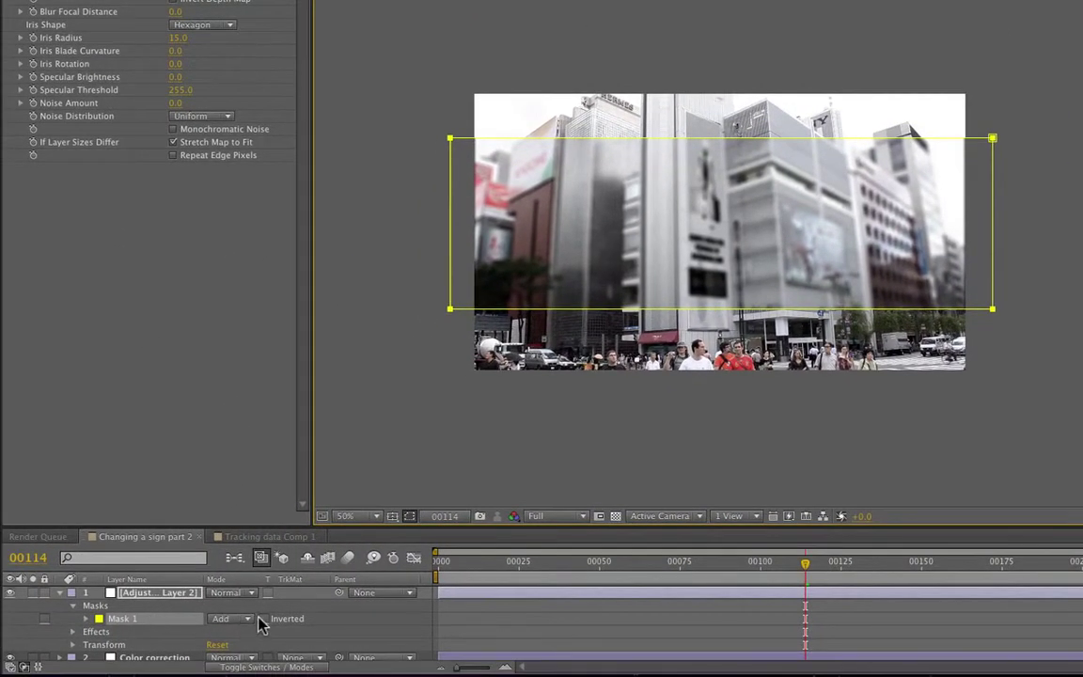
left_click(263, 619)
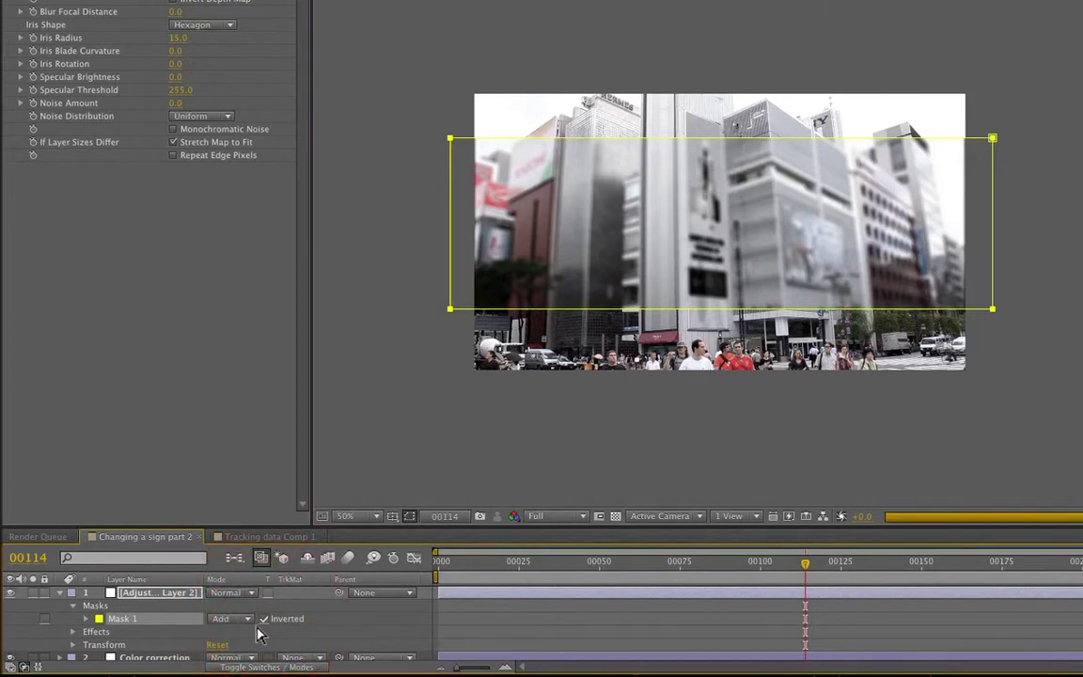
Set the feather of Mask 1 to 250 pixels and hide the mask outline in the composition view
key("f")
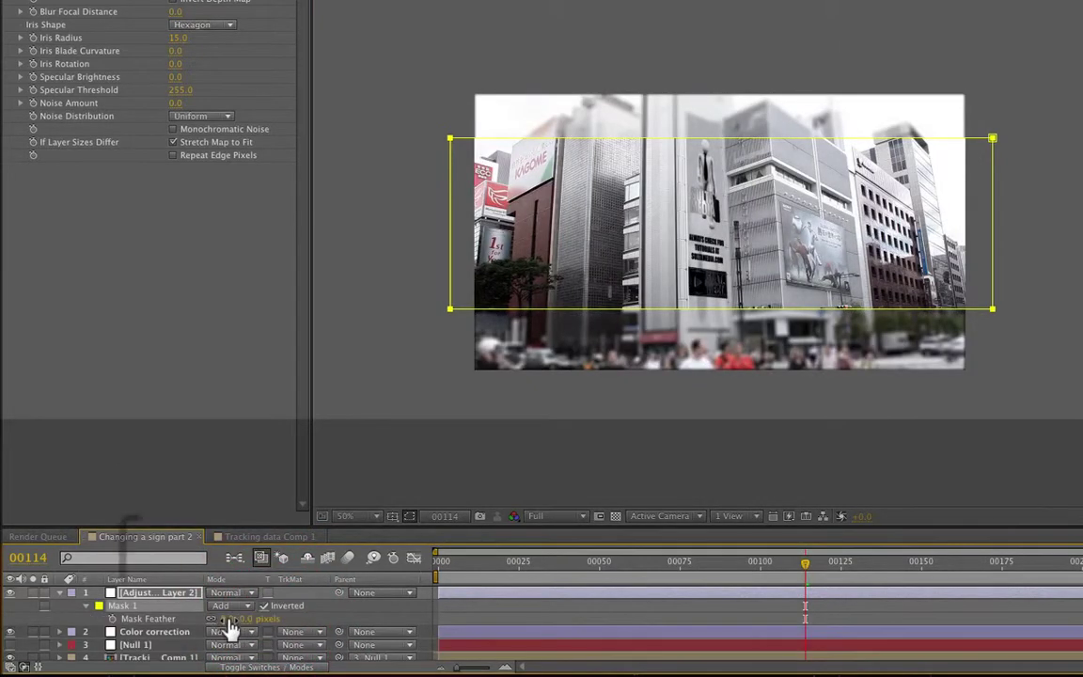
left_click(229, 618)
type("250")
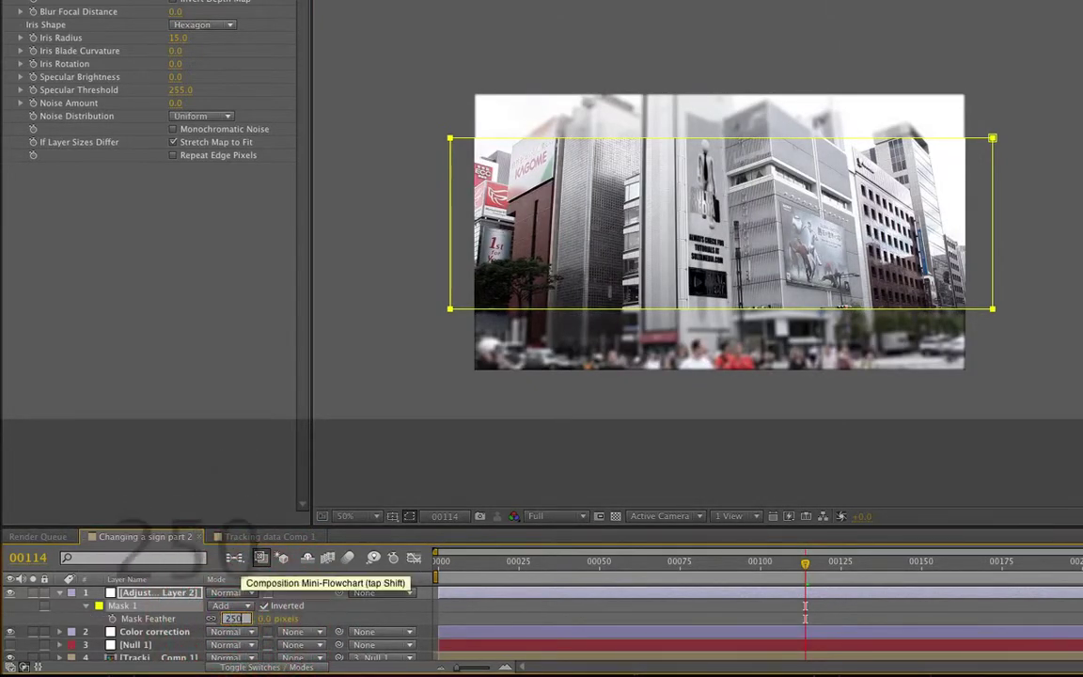
key("Return")
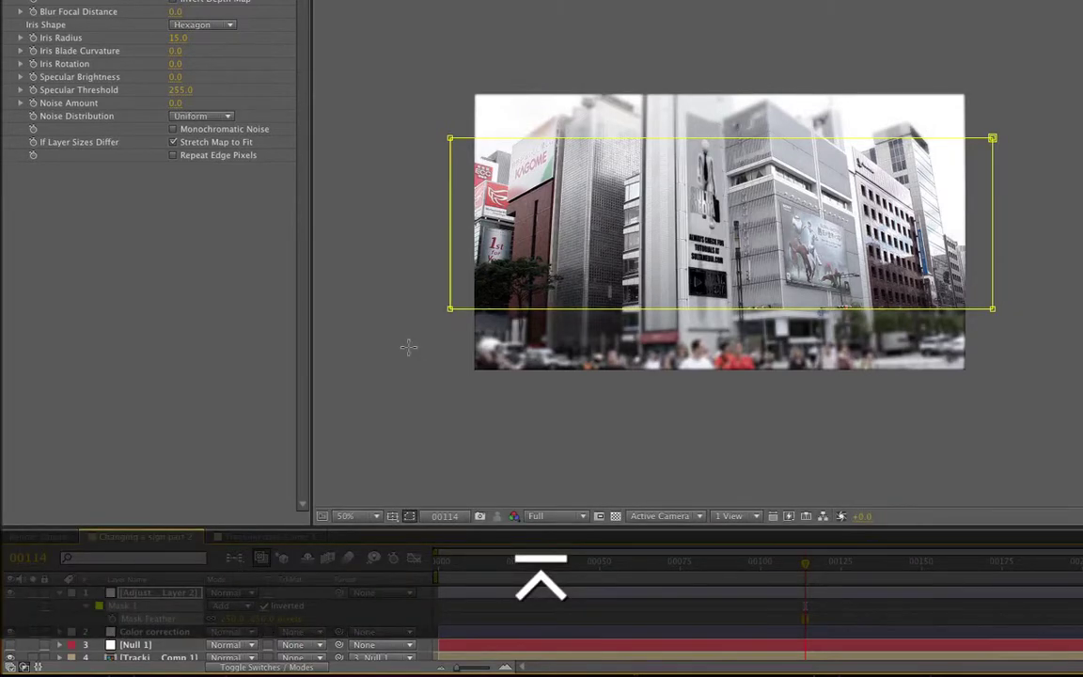
left_click(410, 519)
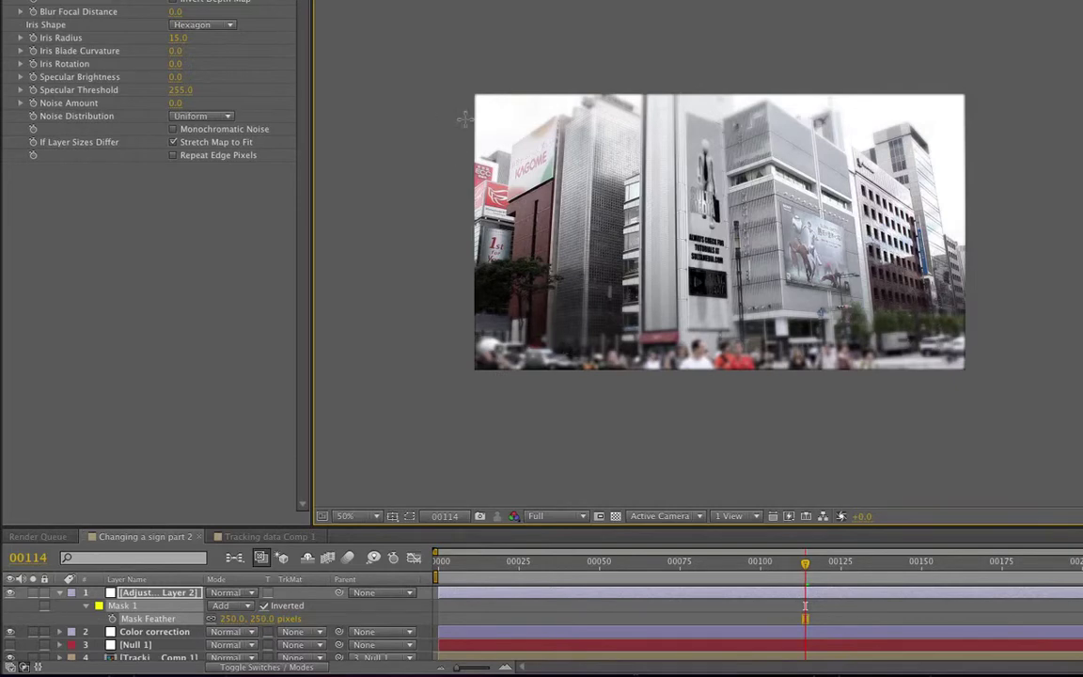
Set the Lens Blur's Iris Radius to 7 and enable Repeat Edge Pixels
key("period")
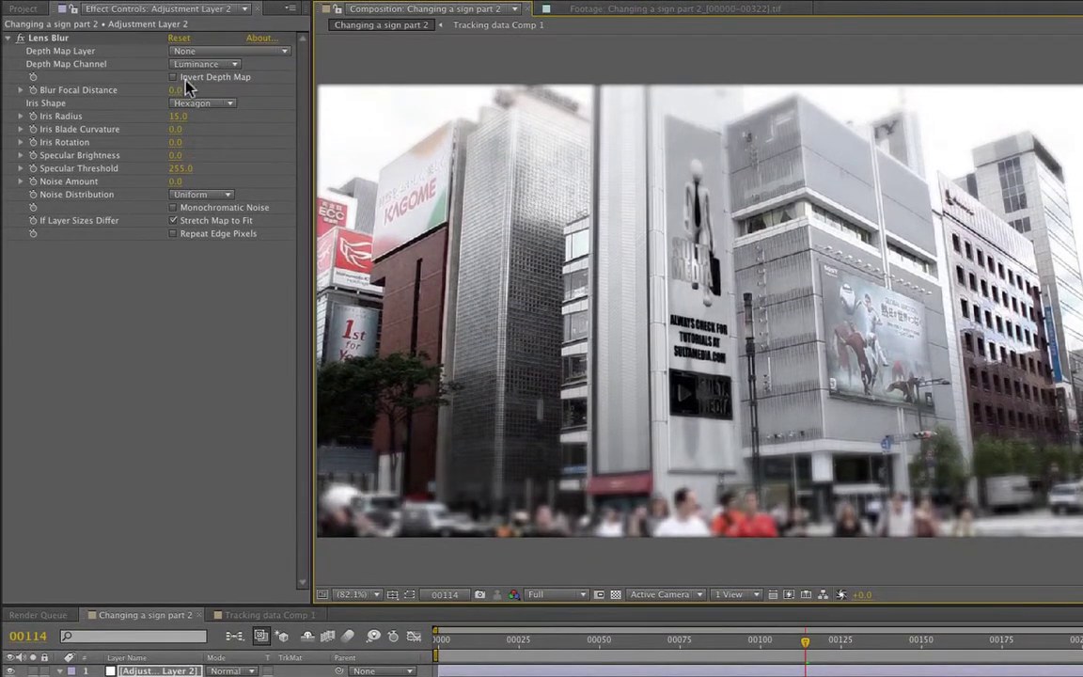
left_click(177, 116)
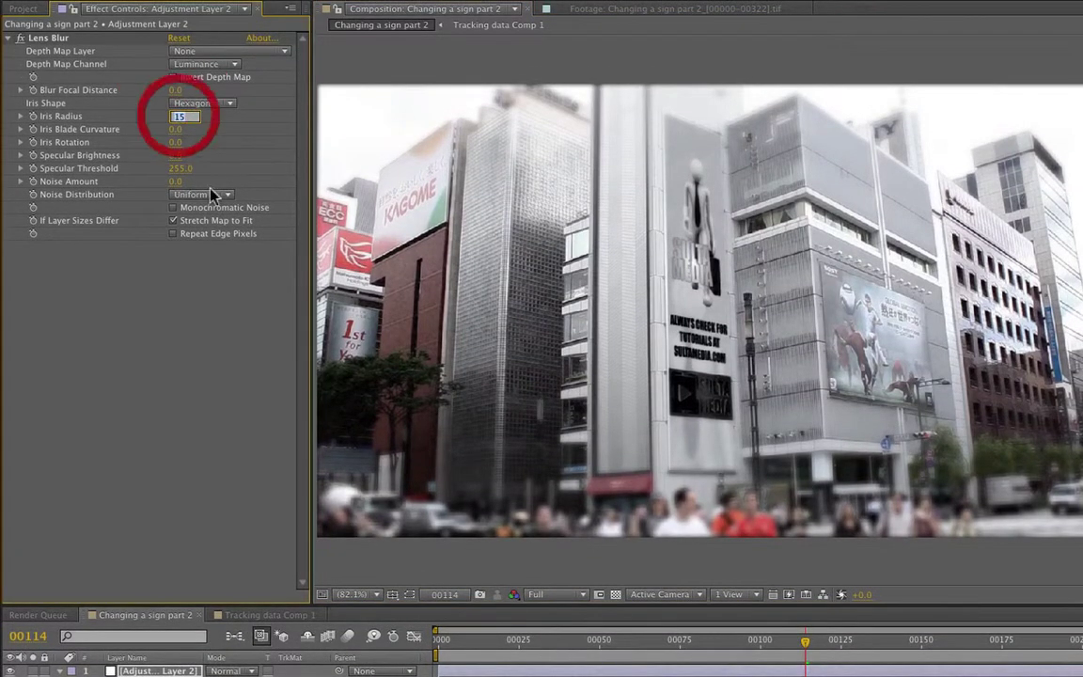
type("7")
key("Return")
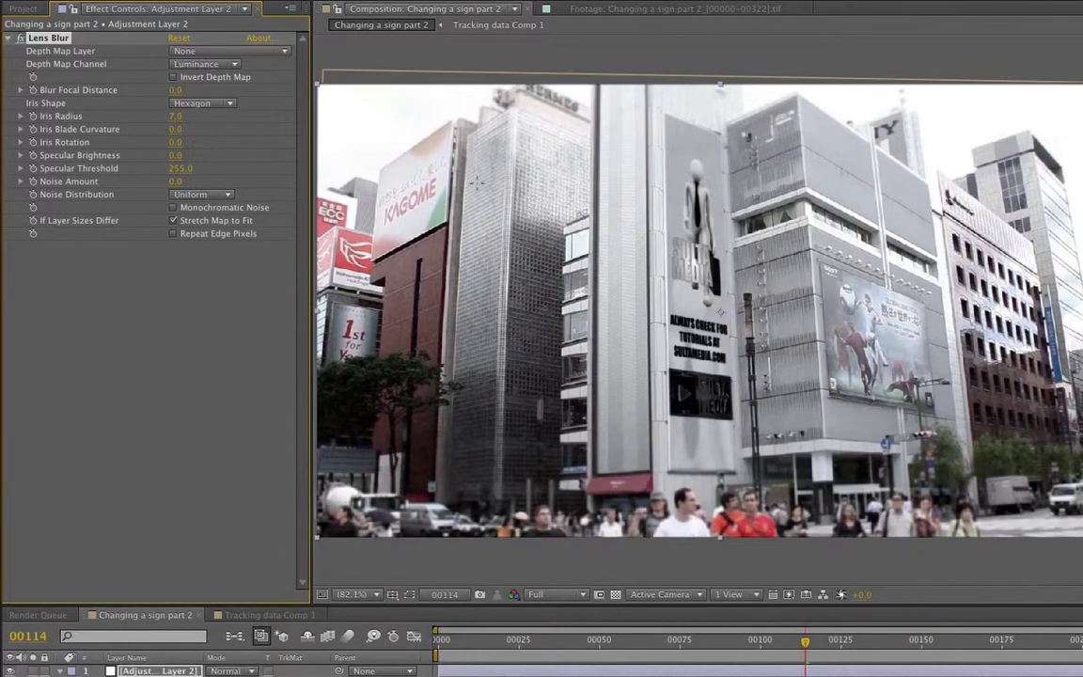
left_click(173, 233)
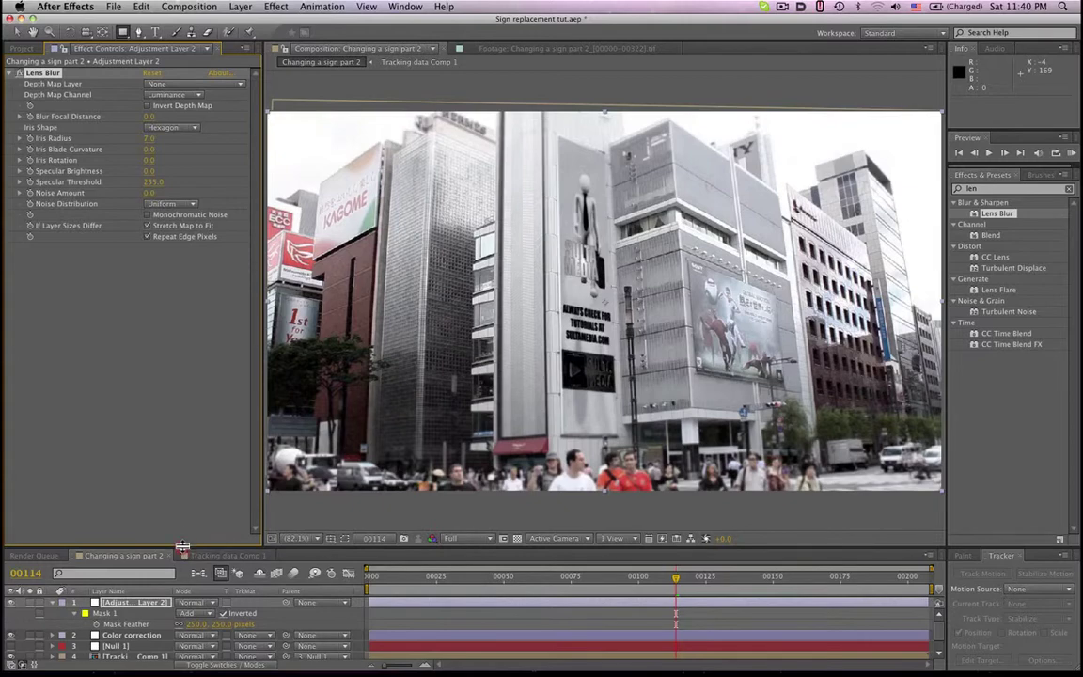
Make the timeline area taller so all layers fit, save the project, and clear the layer selection
left_click_drag(182, 545, 171, 458)
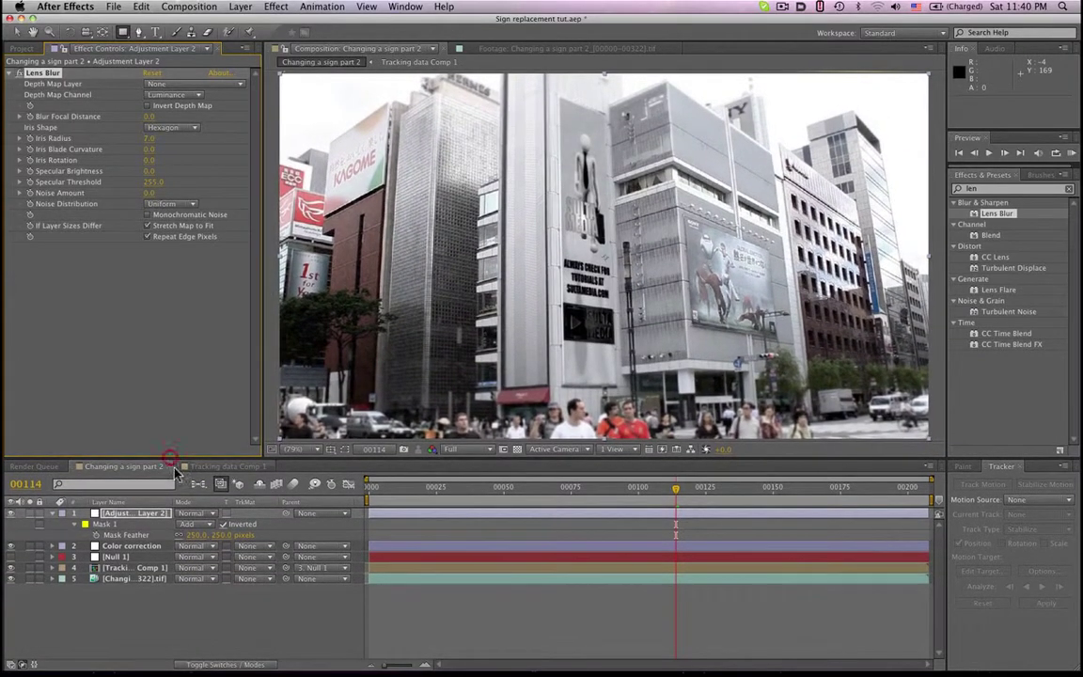
key("super+s")
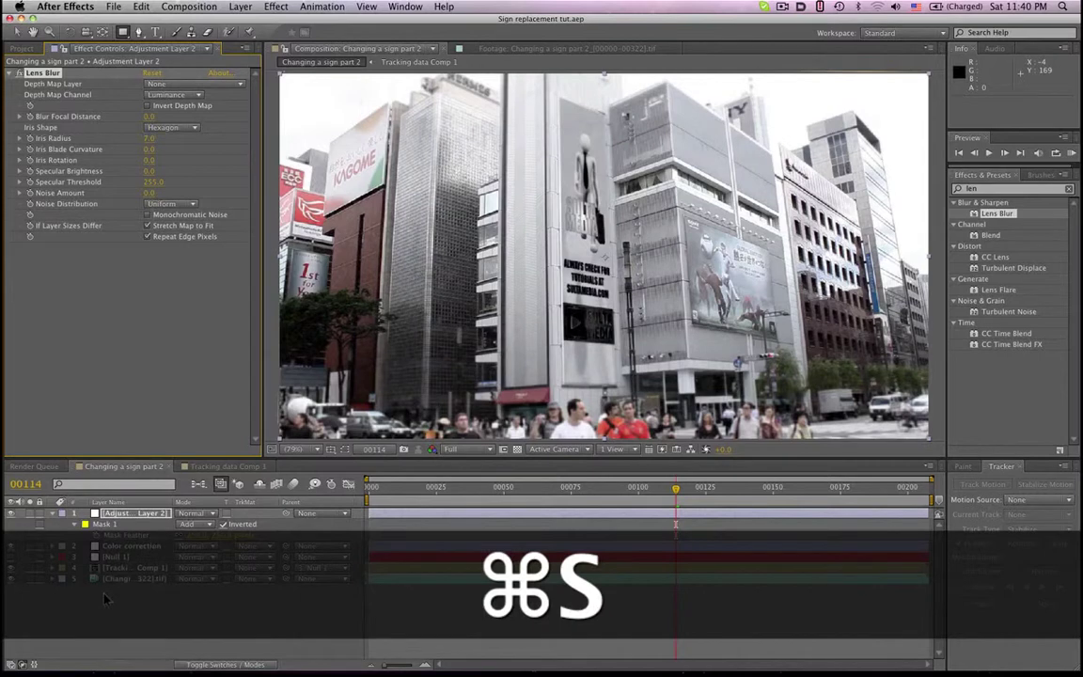
left_click(108, 595)
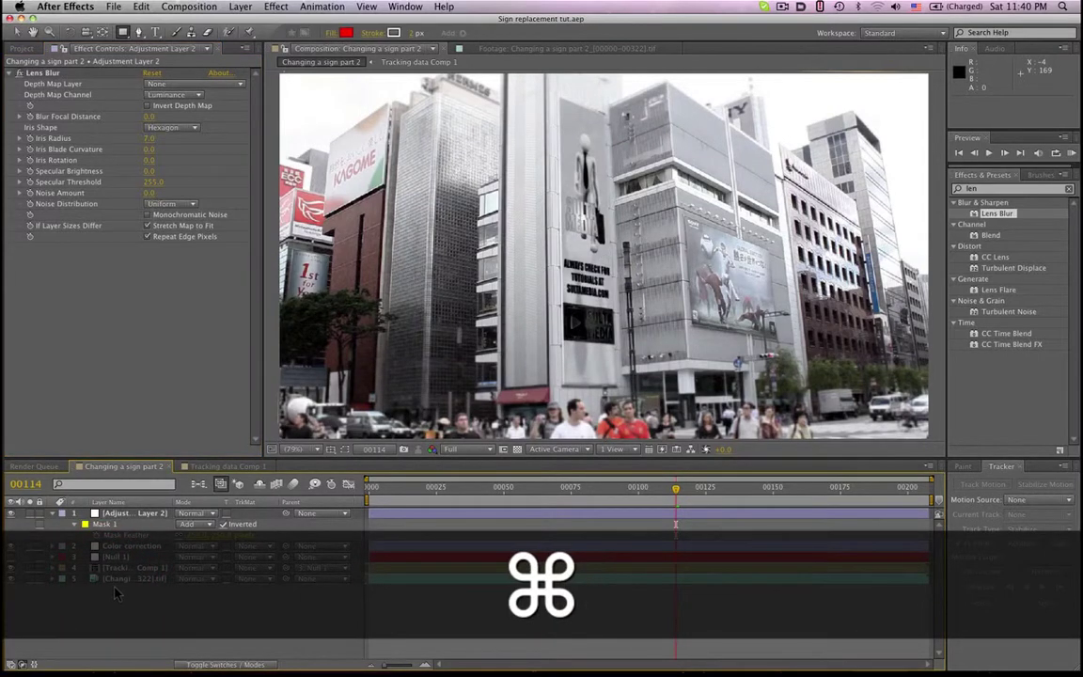
Create a full-frame black solid named "Ven" above the other layers
key("super+y")
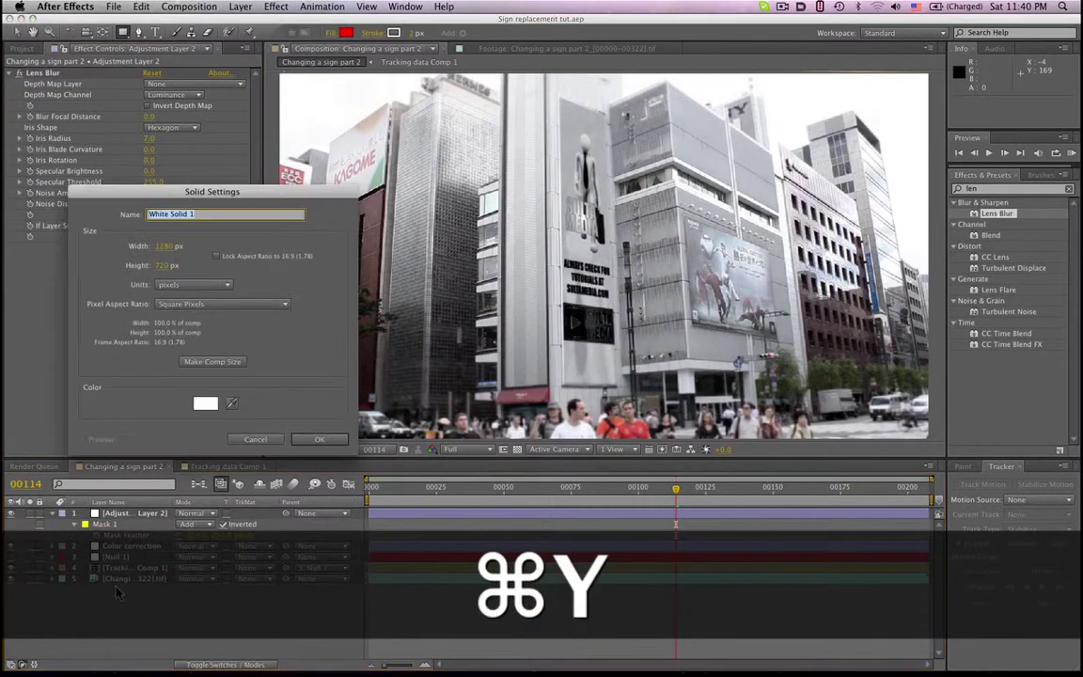
left_click(205, 404)
left_click_drag(484, 390, 420, 516)
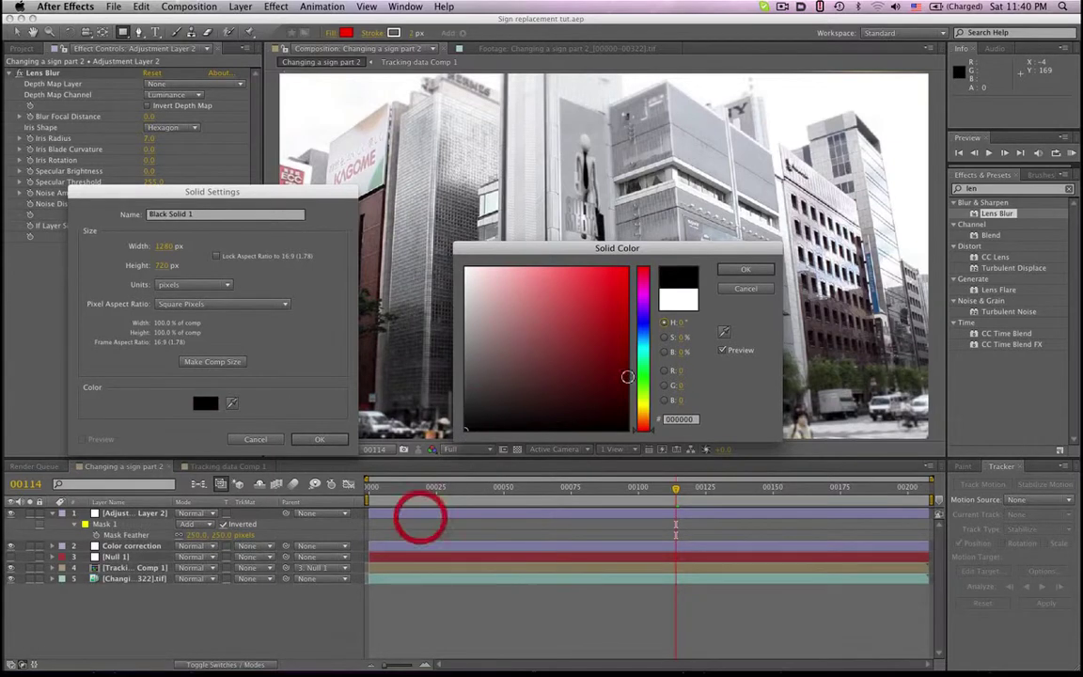
left_click(748, 273)
left_click(98, 226)
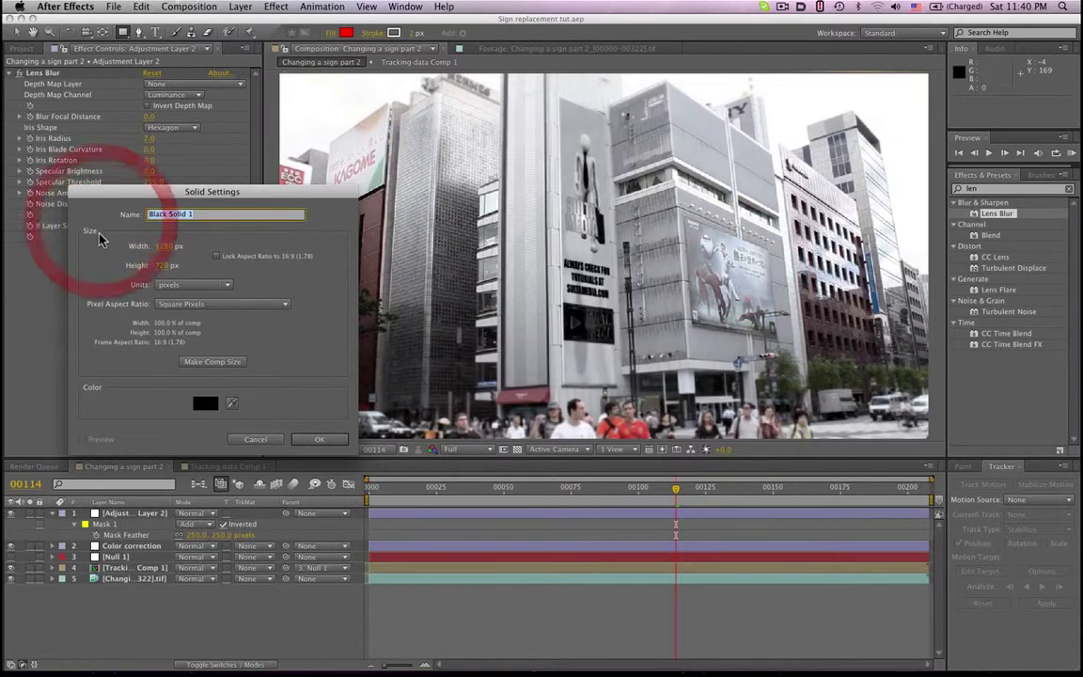
type("Ven")
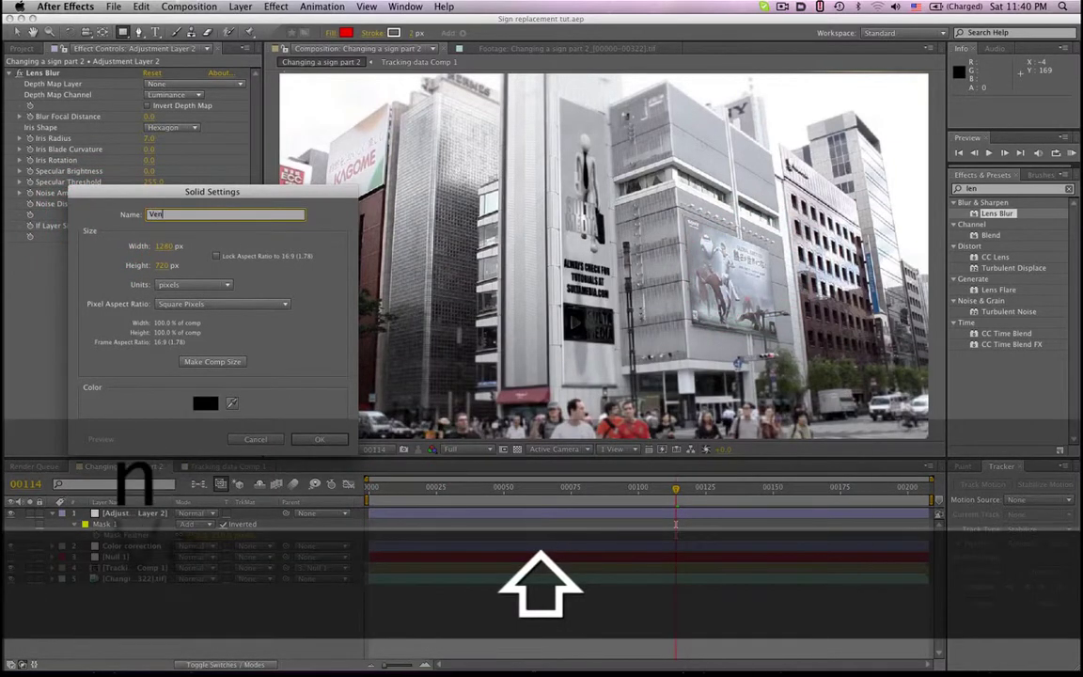
key("Return")
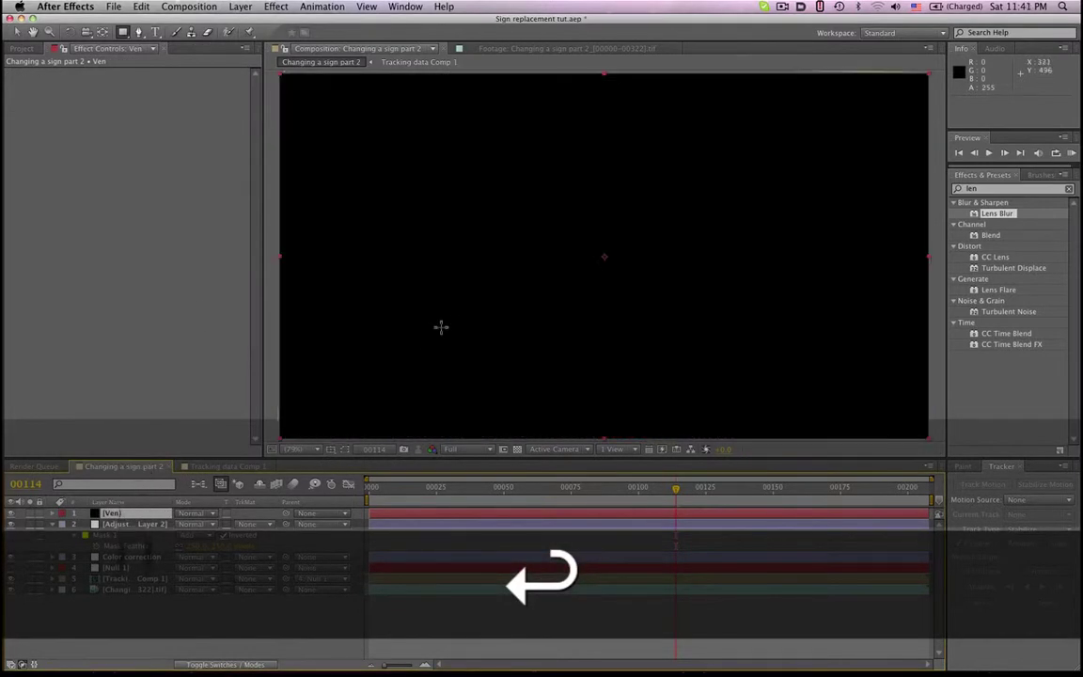
Draw a centered rounded-rectangle mask covering most of the frame on the Ven solid and invert it
left_click_drag(122, 31, 162, 48)
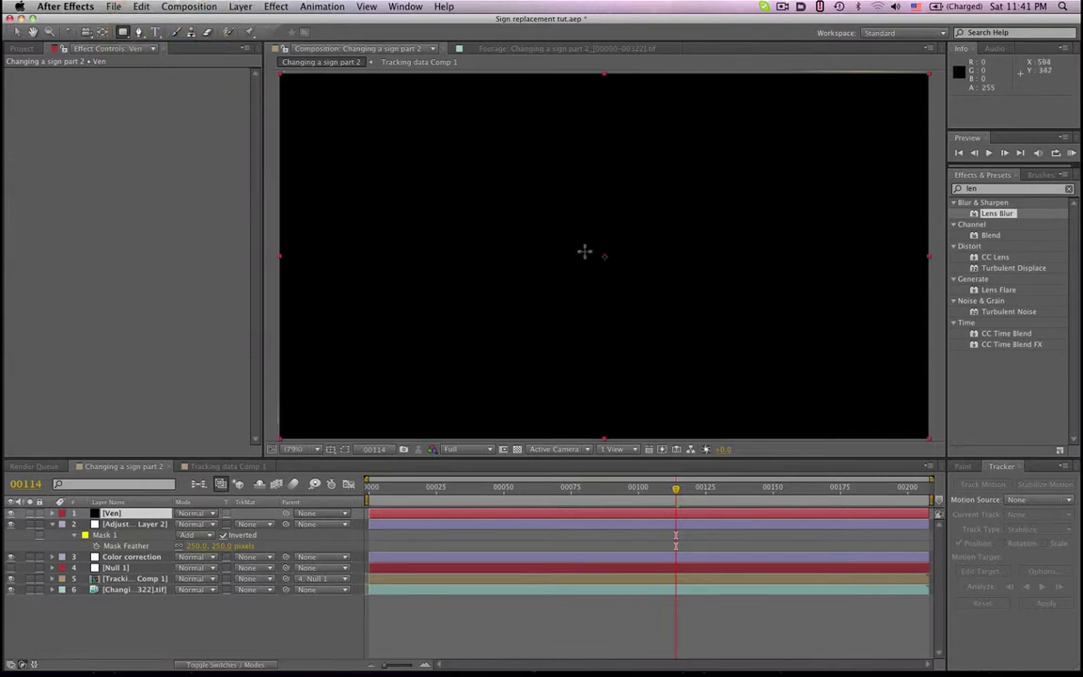
left_click_drag(605, 255, 879, 393)
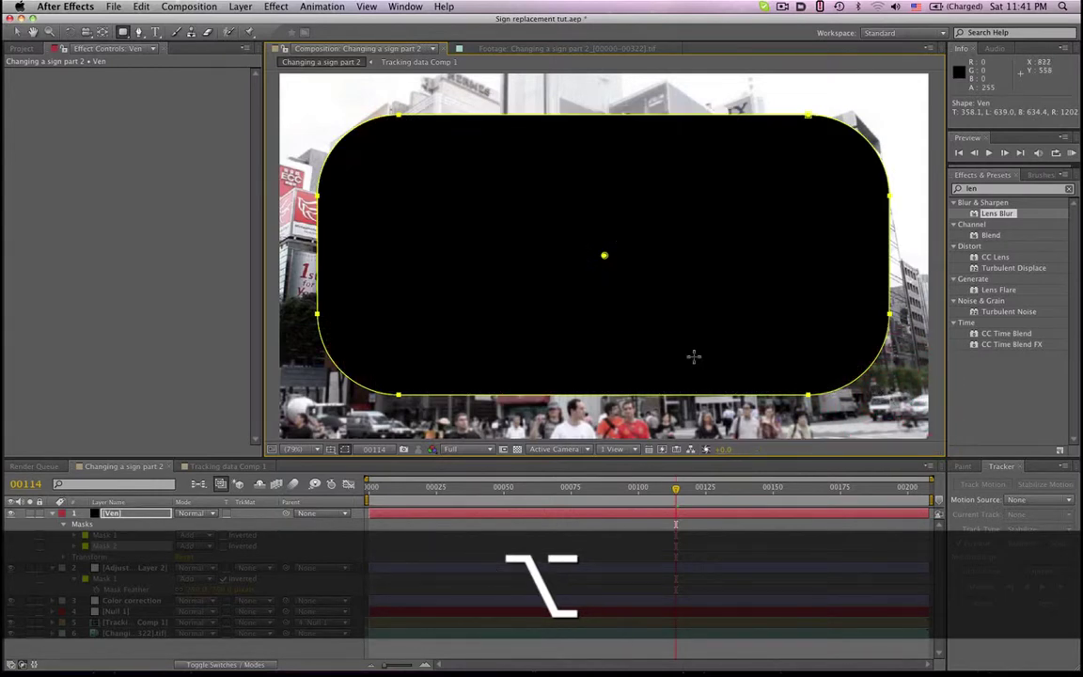
left_click(224, 546)
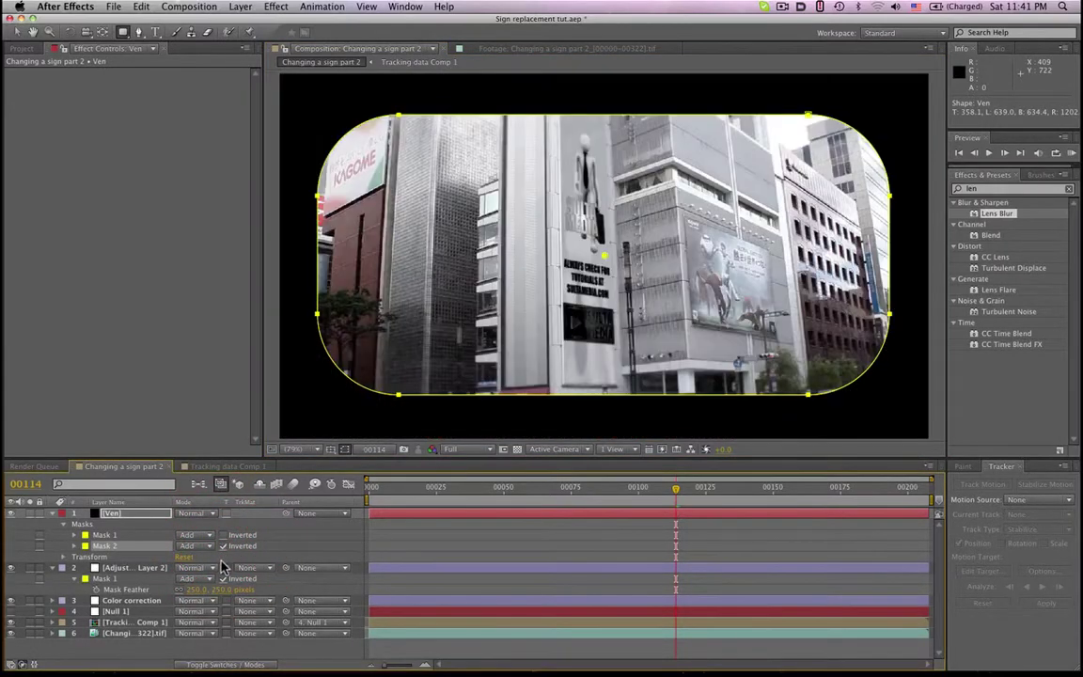
Delete the extra Mask 1 from the Ven layer and set Mask 2's feather to 350 pixels
left_click(106, 534)
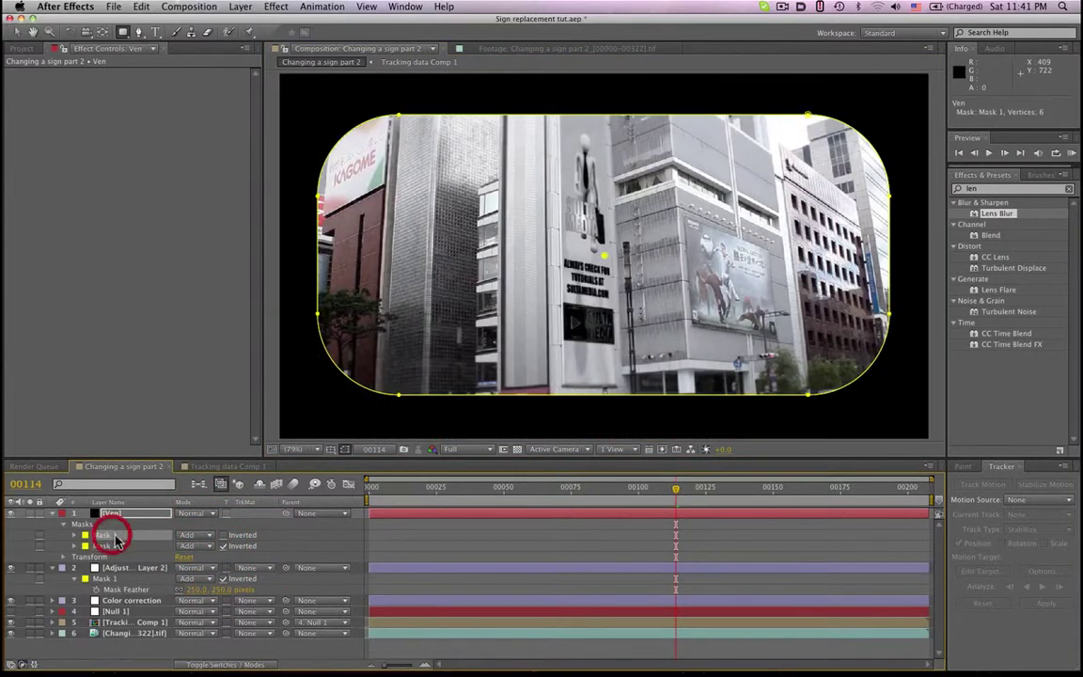
key("Delete")
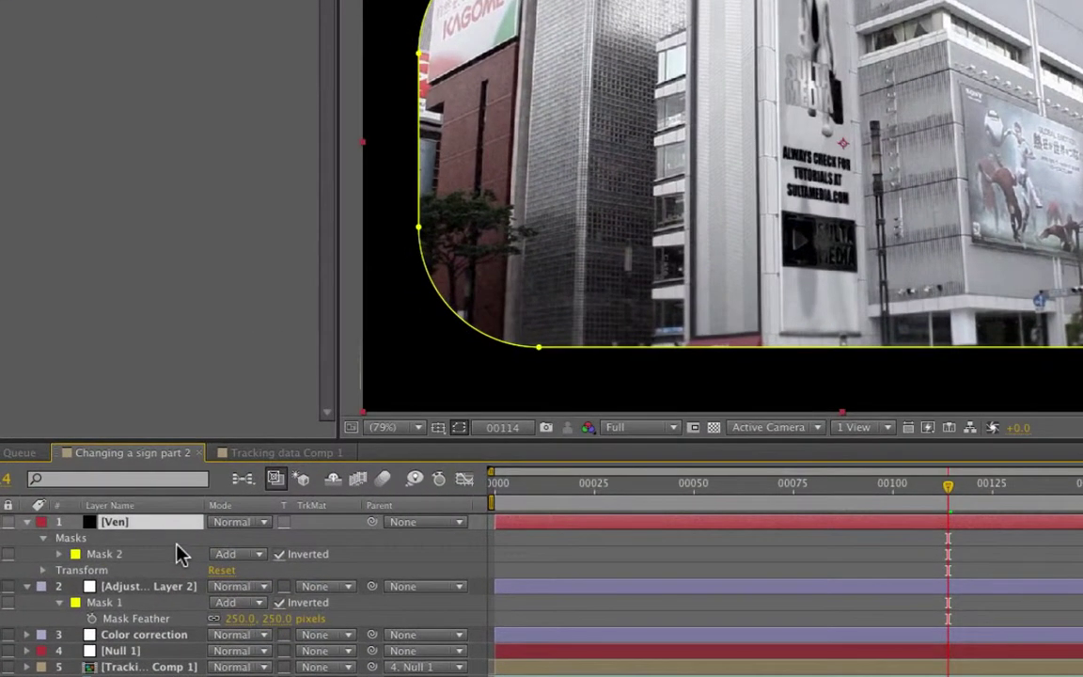
key("f")
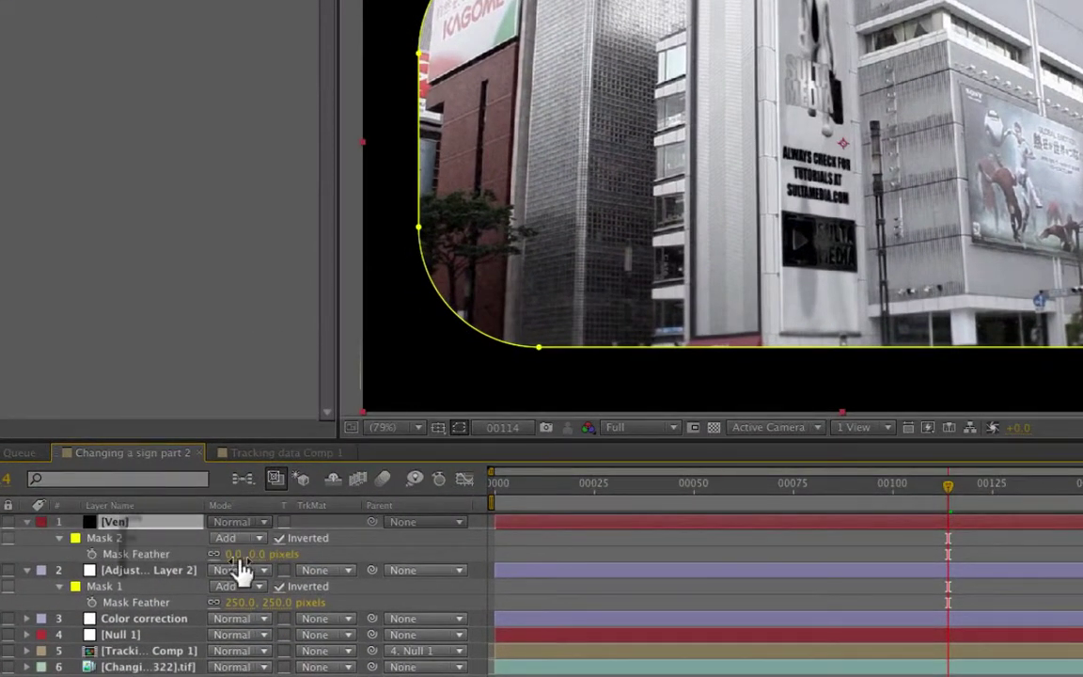
left_click(234, 554)
type("350")
key("Return")
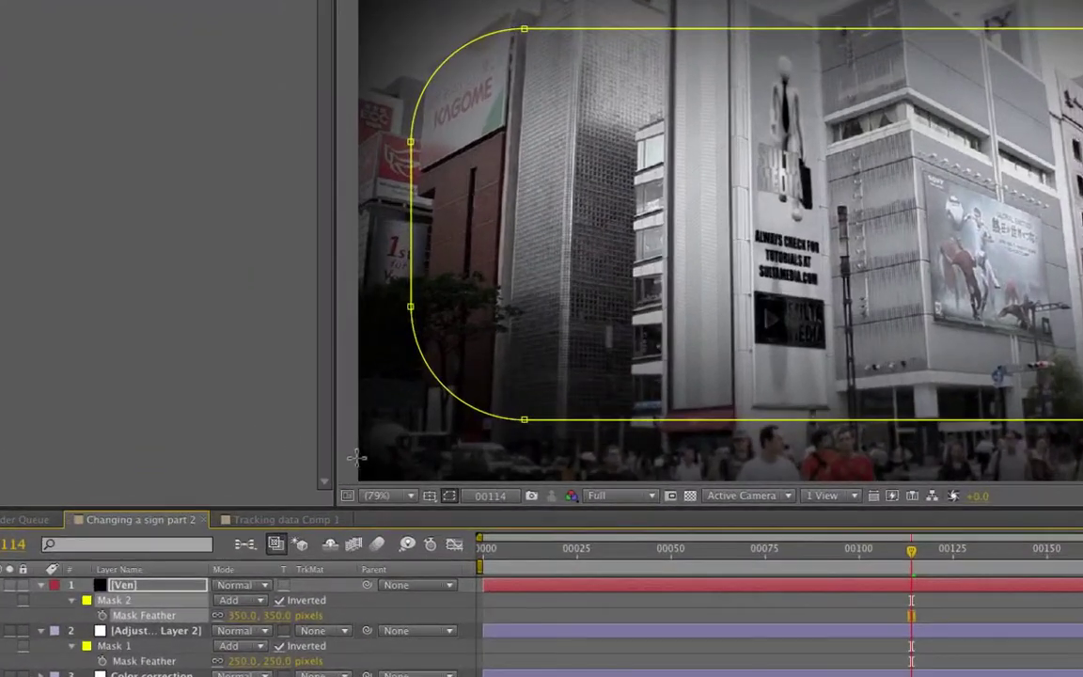
Try opacities of 20% and 40% on the Ven layer
key("t")
left_click(226, 601)
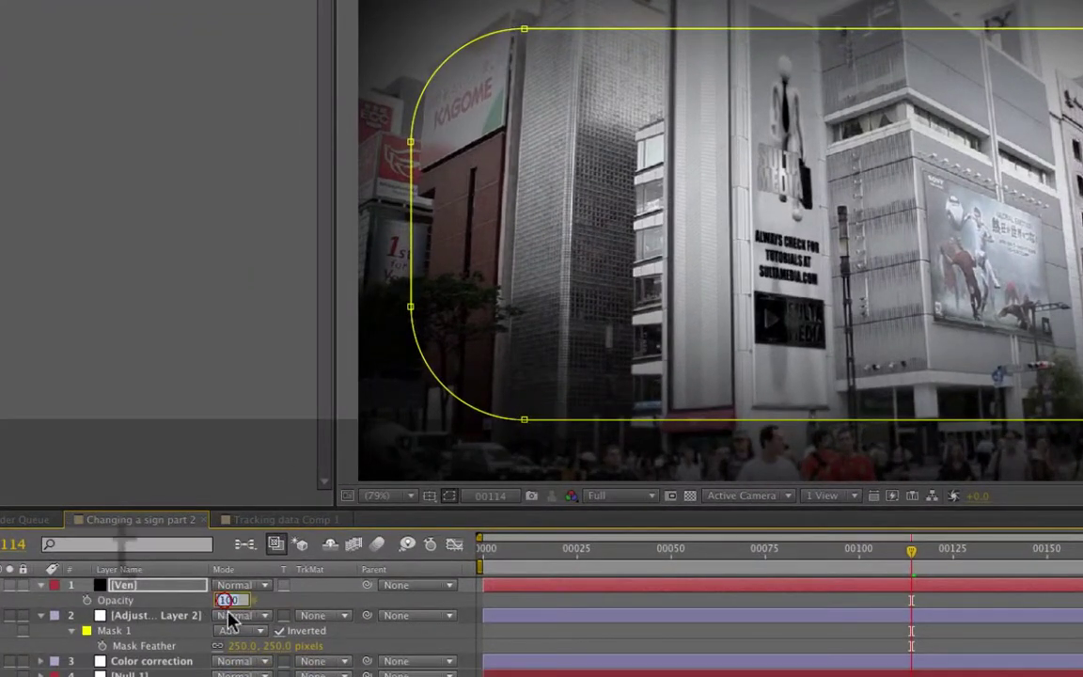
type("20")
key("Return")
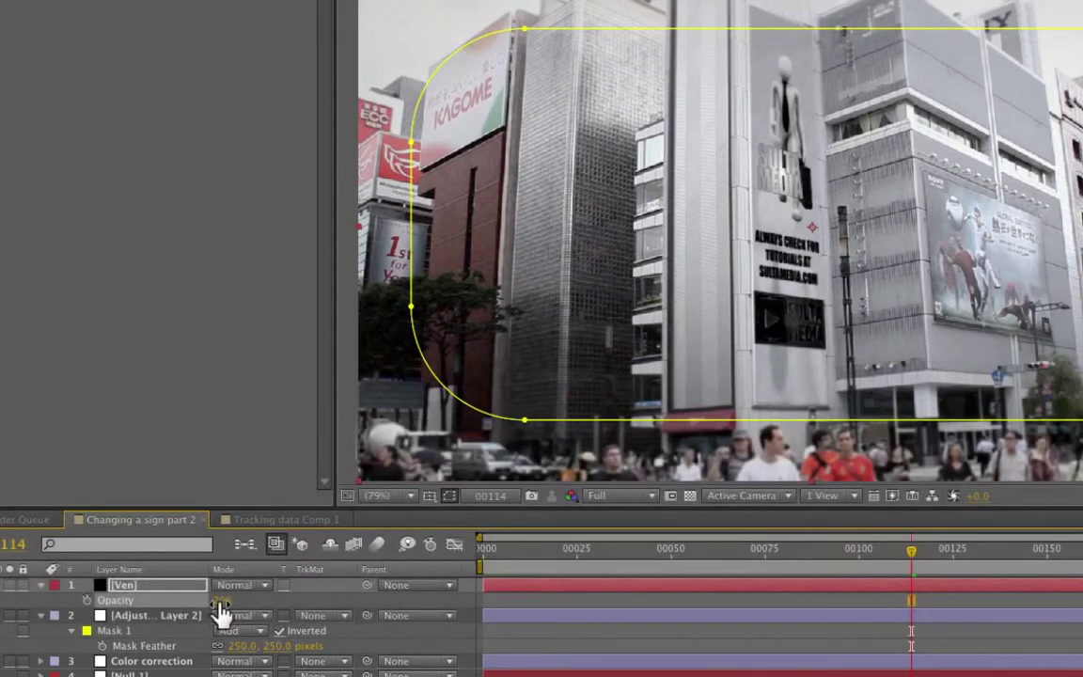
left_click(222, 604)
type("40")
key("Return")
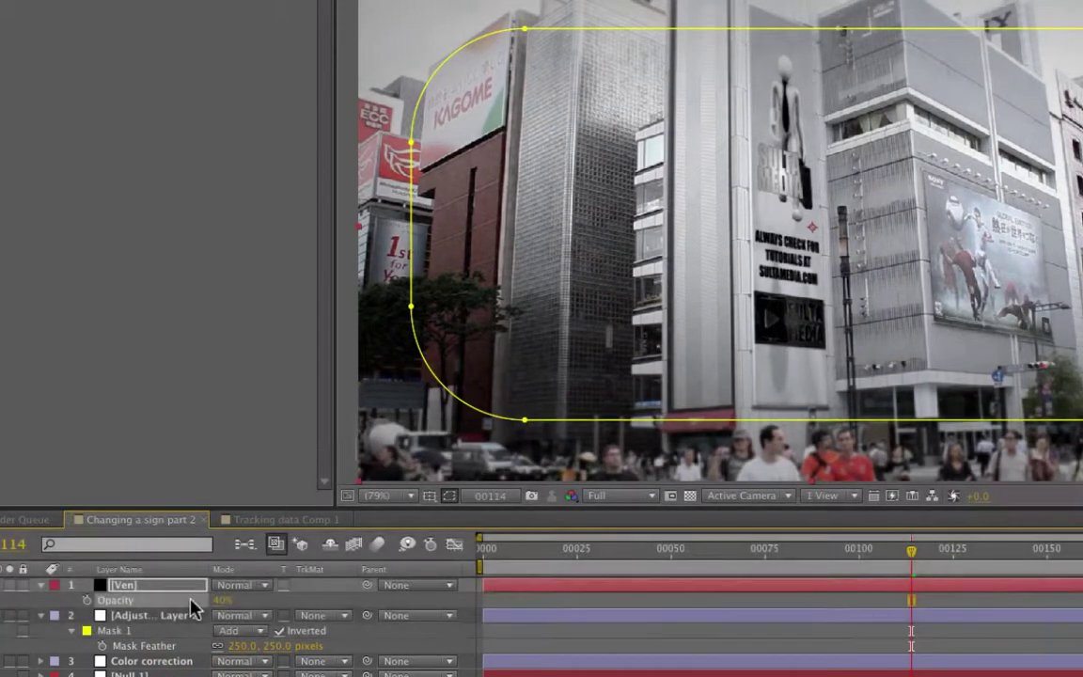
Hide the mask outline in the composition view and collapse the Ven and Adjustment Layer 2 properties
left_click(450, 499)
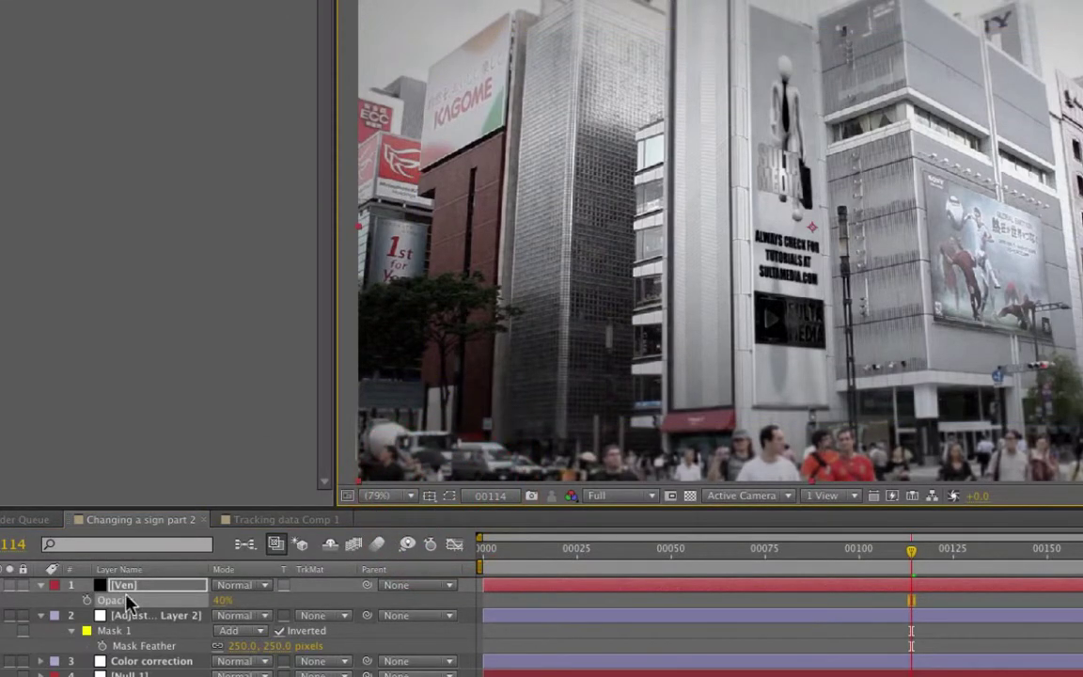
left_click(41, 585)
left_click(41, 600)
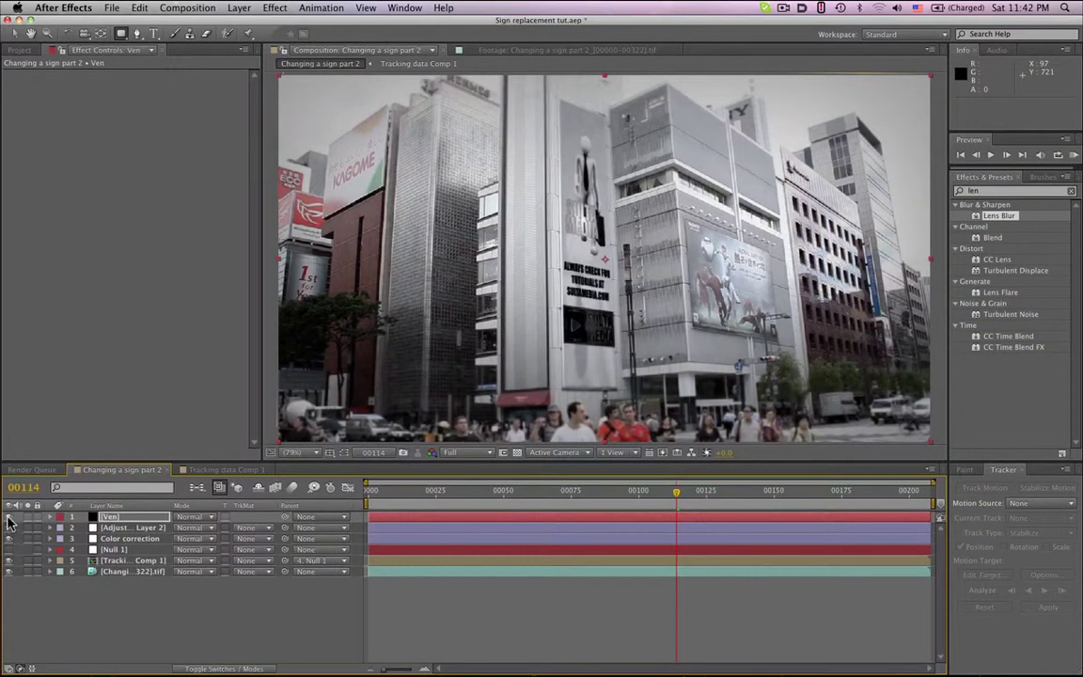
Rename Adjustment Layer 2 as "Focus"
left_click(128, 528, "shift")
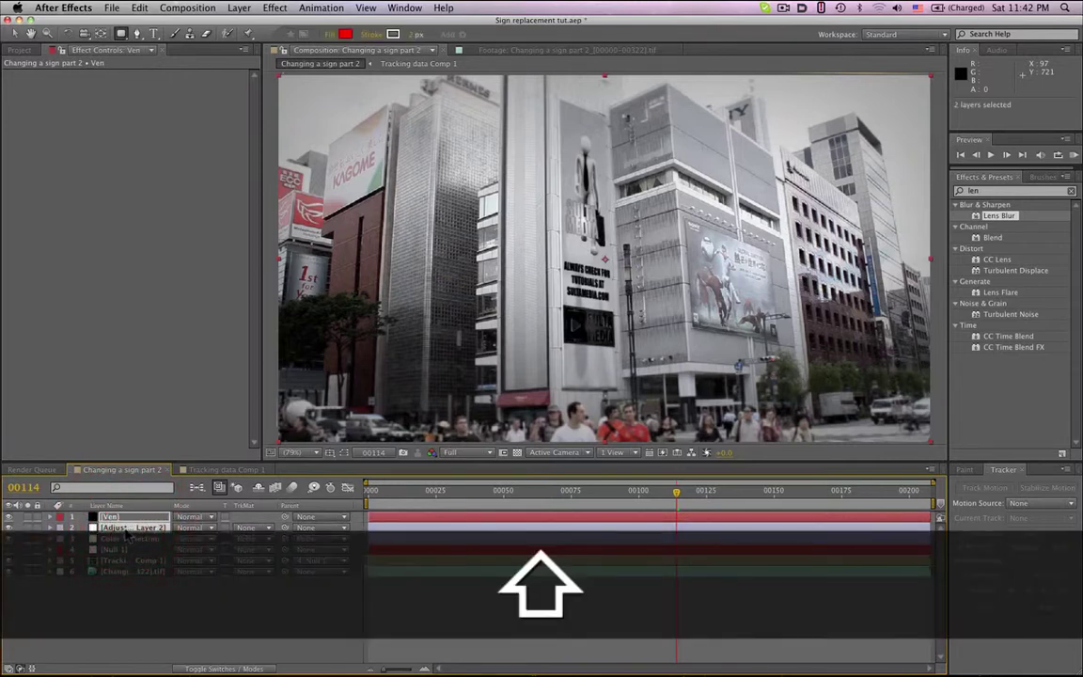
left_click(113, 527)
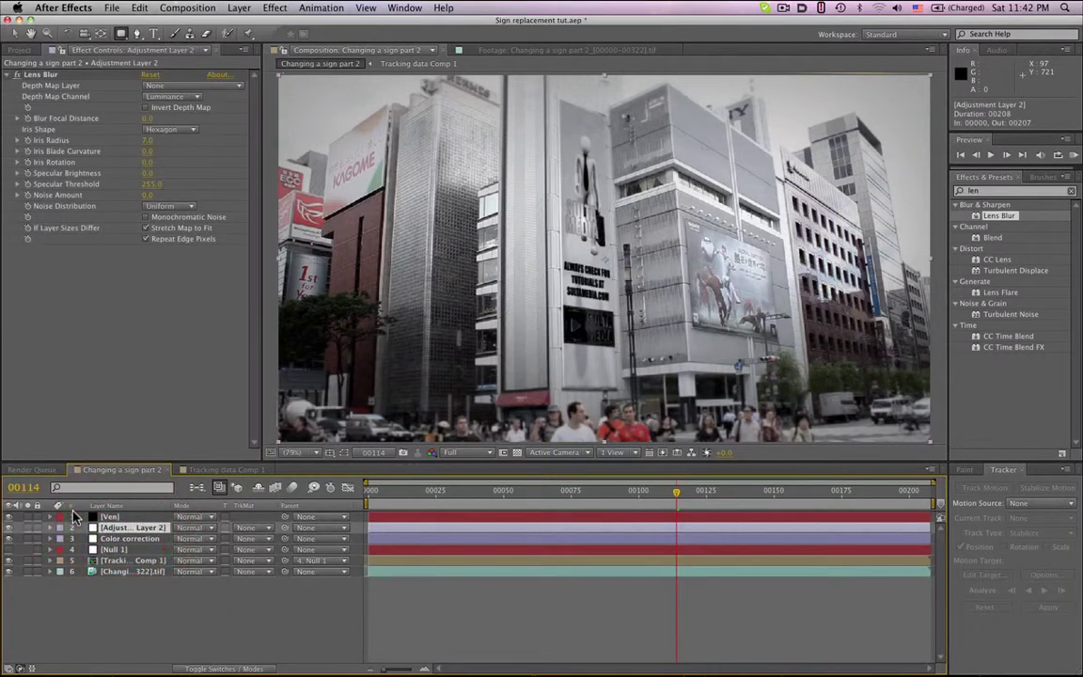
key("Return")
type("Focus")
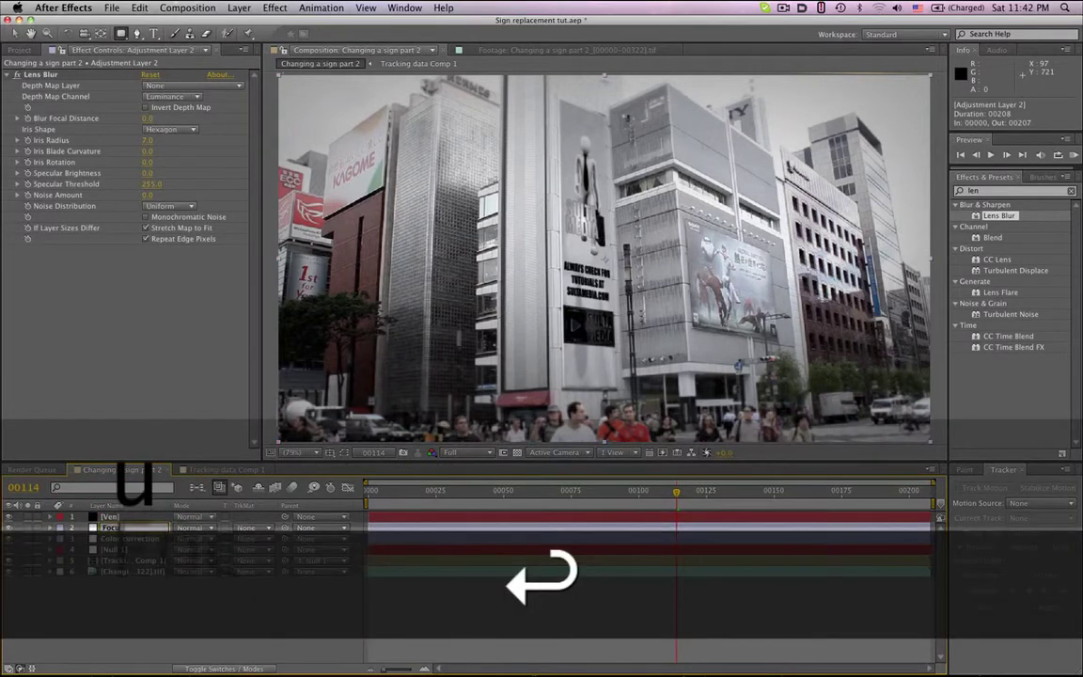
key("Return")
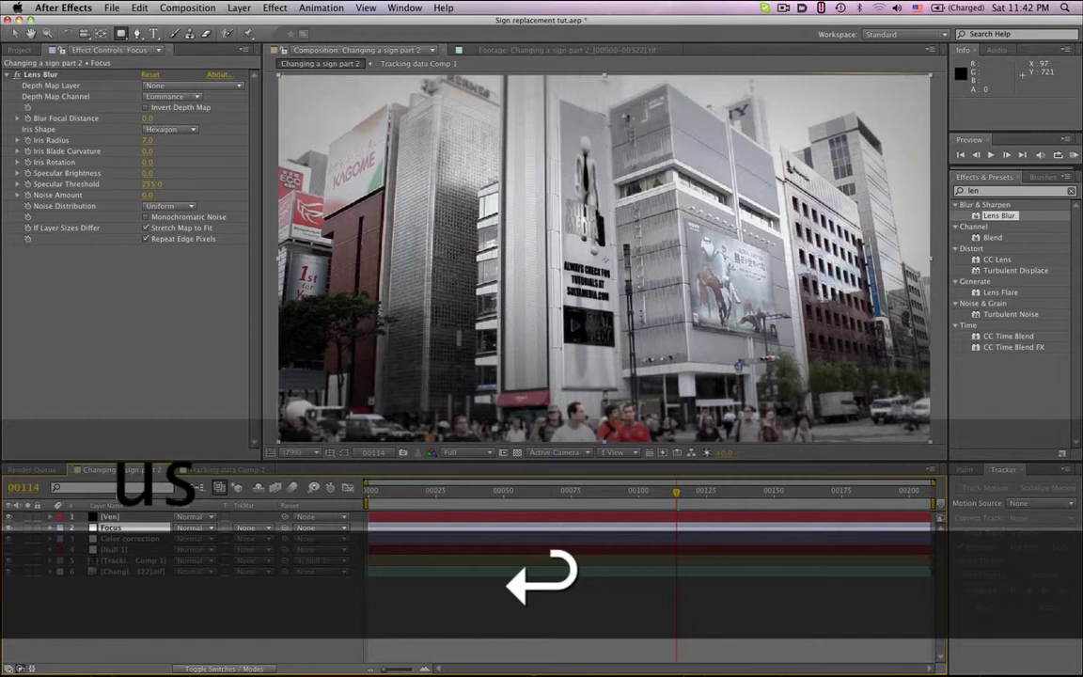
Toggle the visibility of the Ven, Focus and Color correction layers together to compare the shot before and after
left_click(110, 517)
left_click(113, 528, "shift")
left_click(105, 539, "shift")
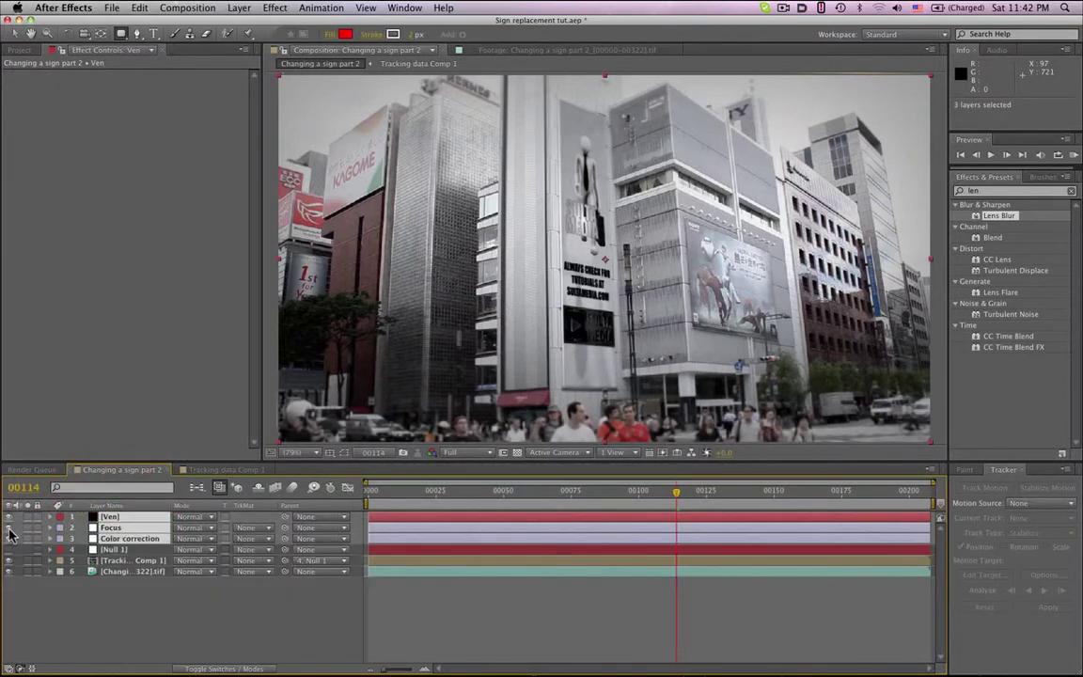
left_click(10, 537)
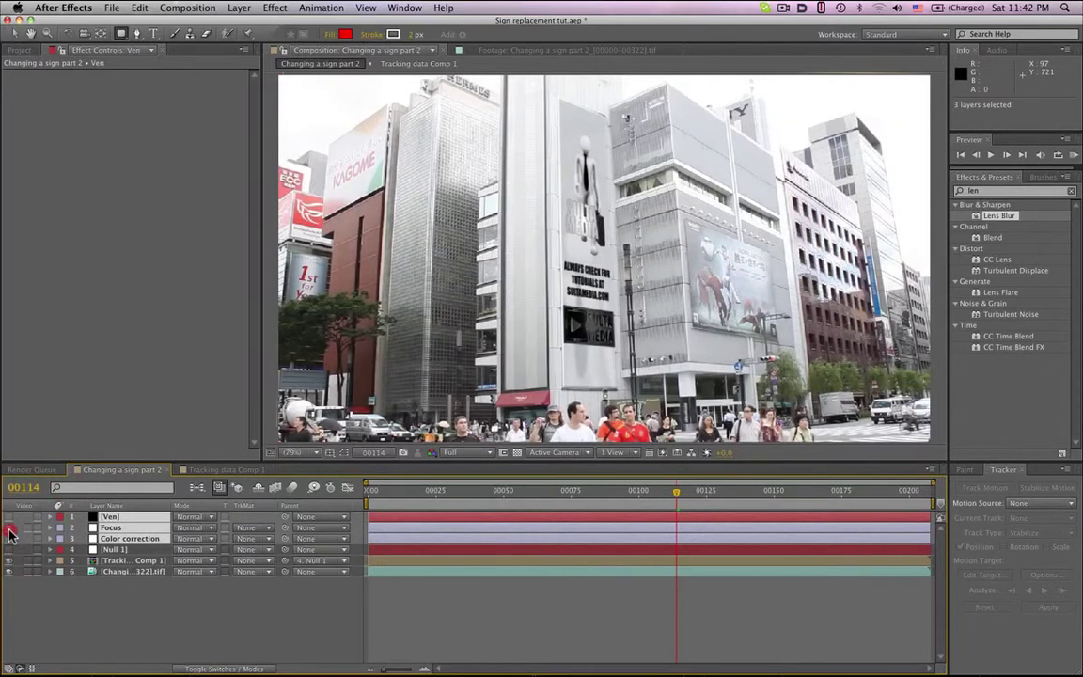
left_click(9, 537)
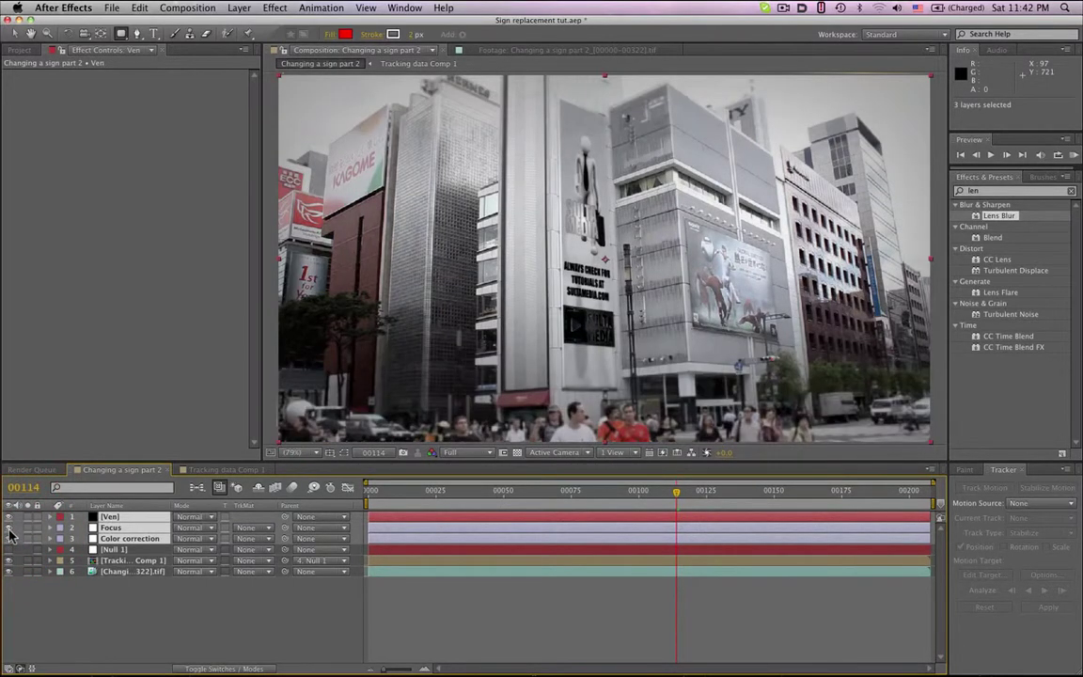
left_click(79, 605)
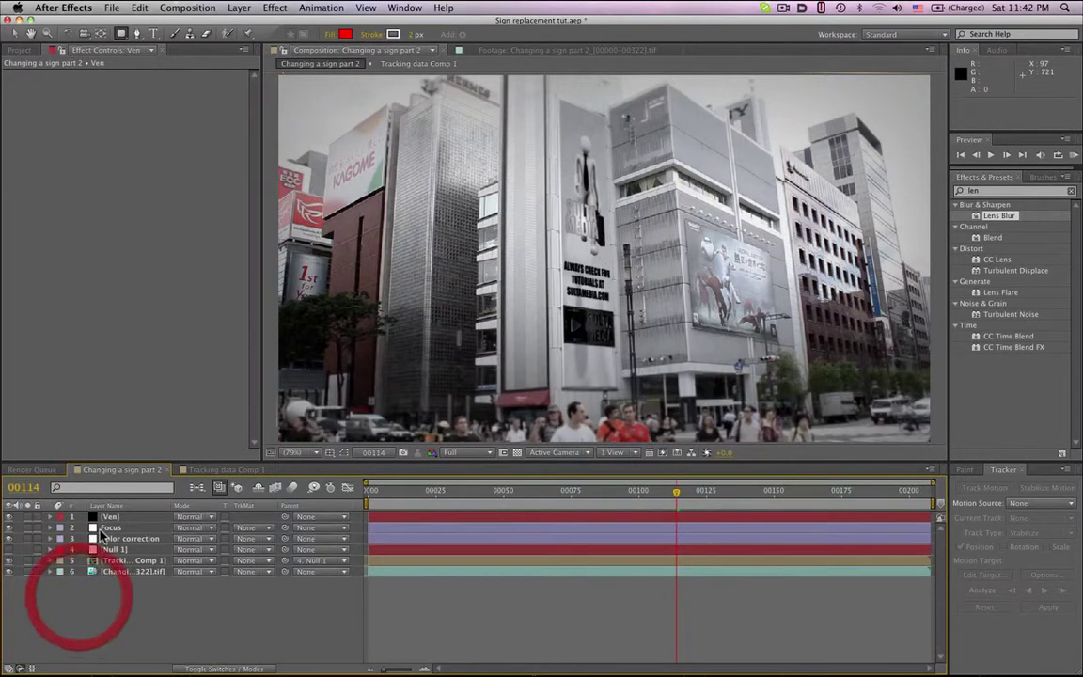
Set the Ven layer's opacity to 30%
left_click(109, 519)
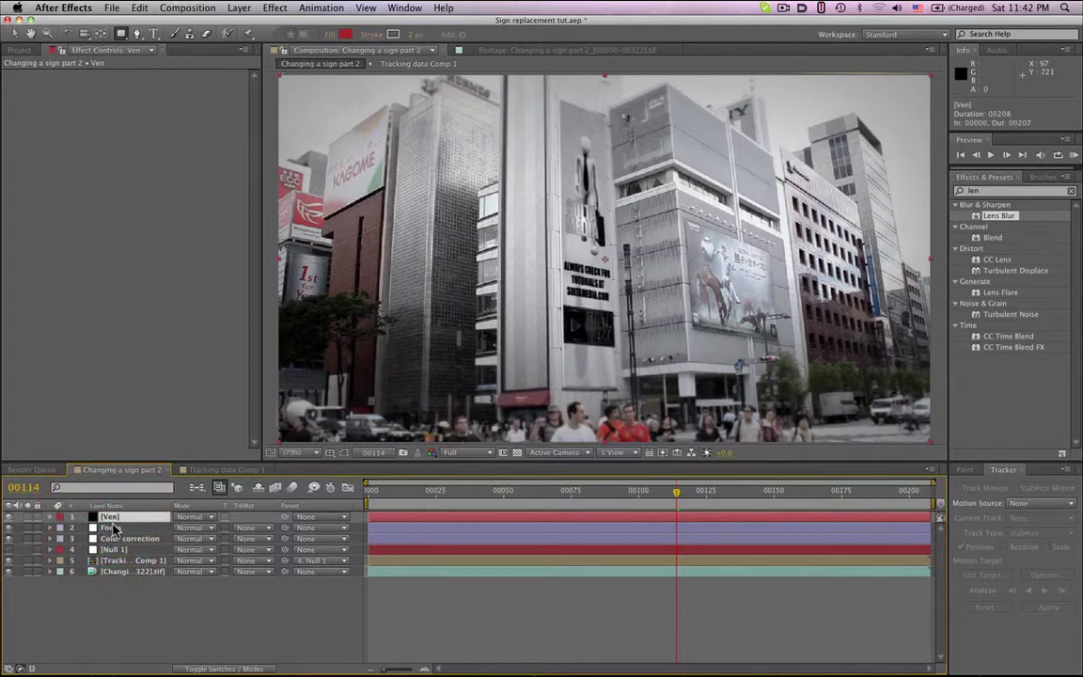
type("t30")
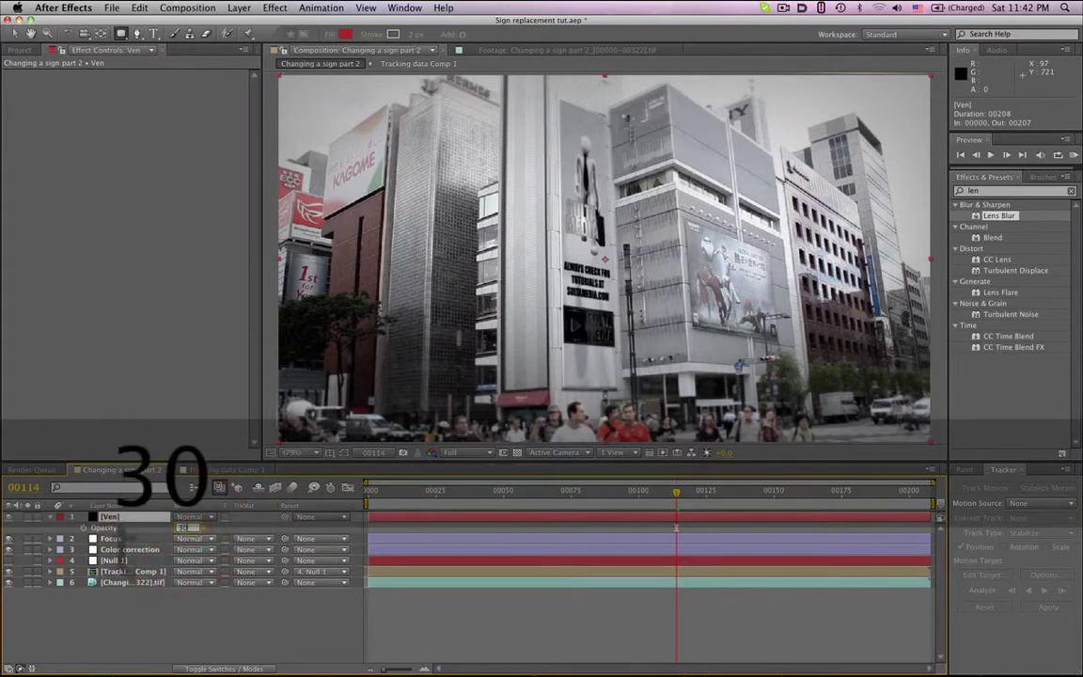
key("Return")
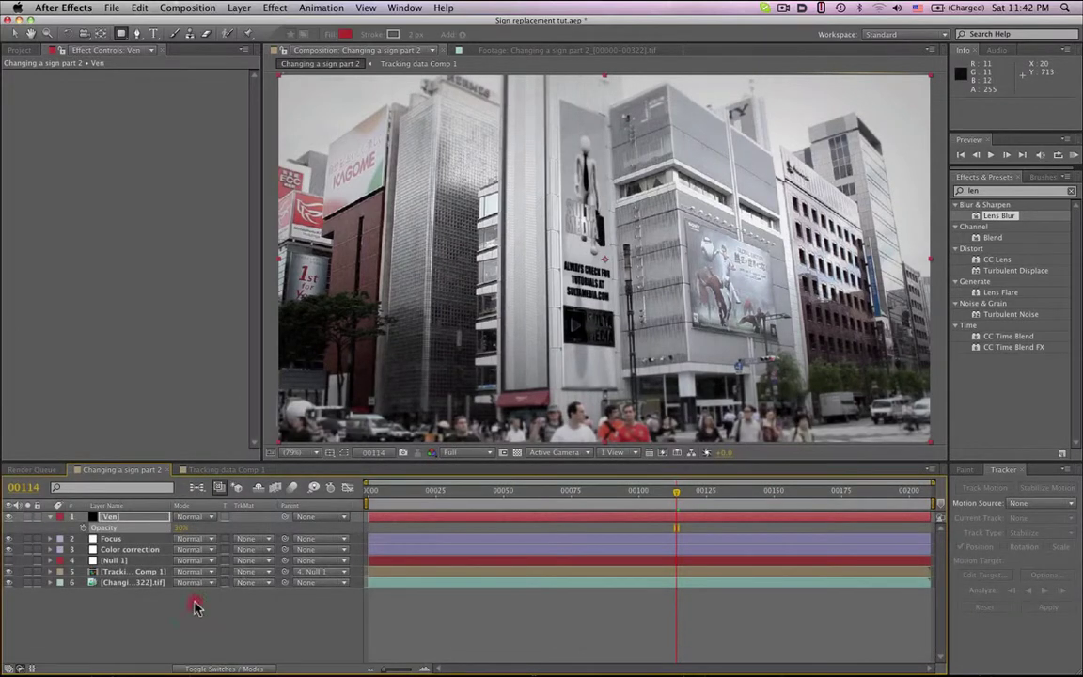
Fine-tune the blue curve's upper point and set the Levels gamma to 1.14 on the Color correction layer, saving the project
left_click(196, 606)
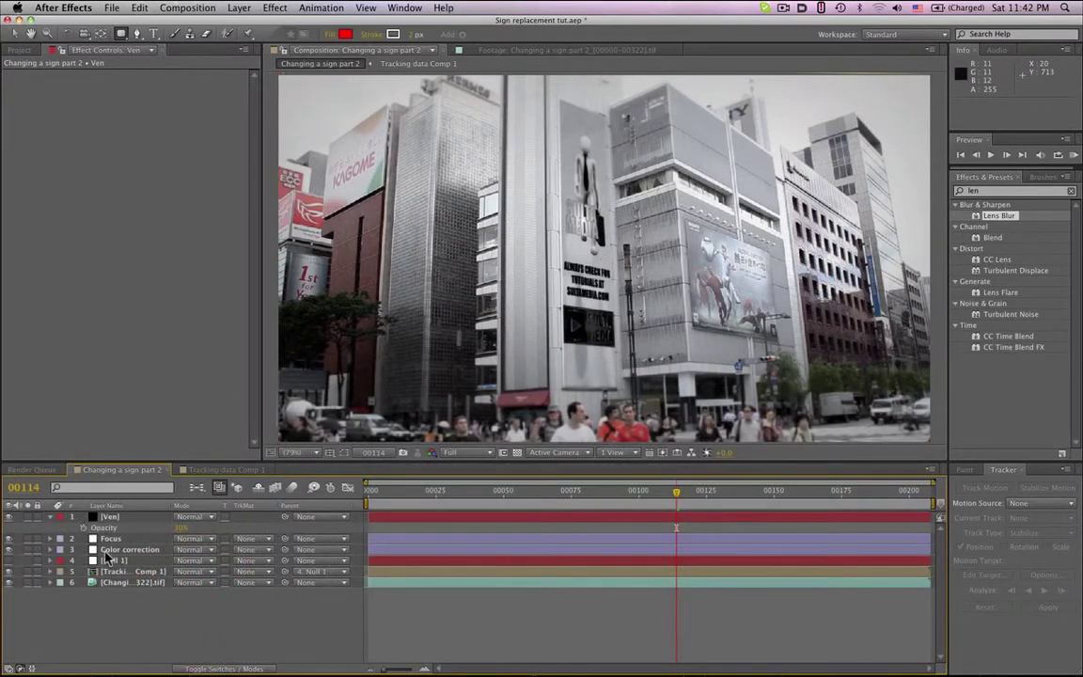
left_click(99, 549)
mouse_move(117, 136)
left_mouse_down()
mouse_move(105, 122)
mouse_move(116, 133)
left_mouse_up()
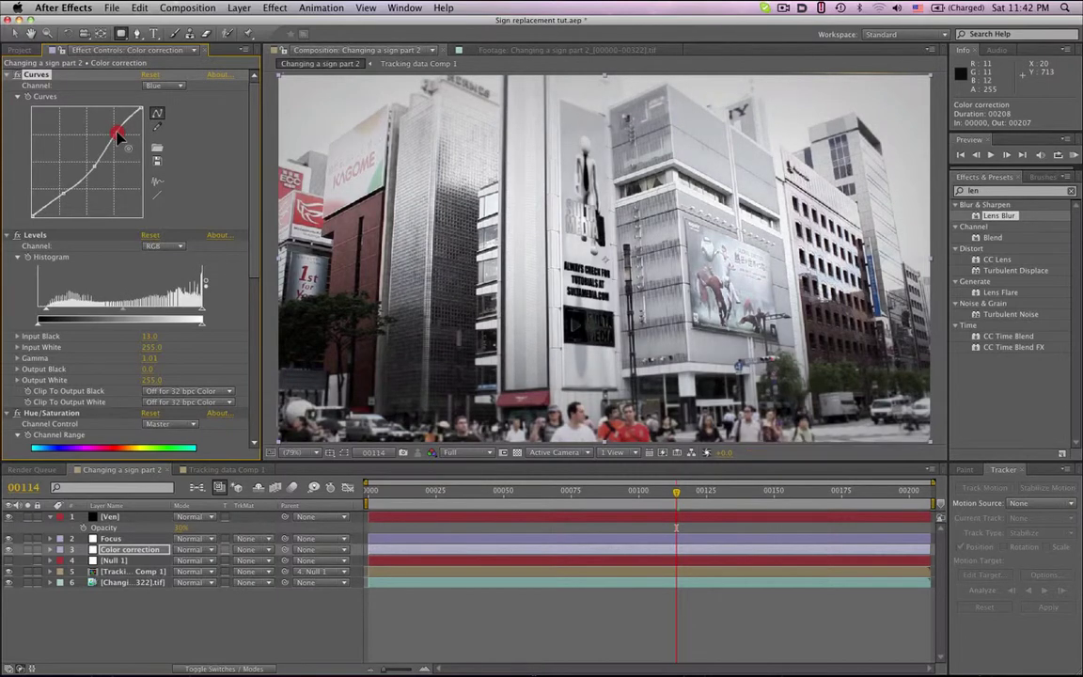
left_click_drag(116, 135, 116, 136)
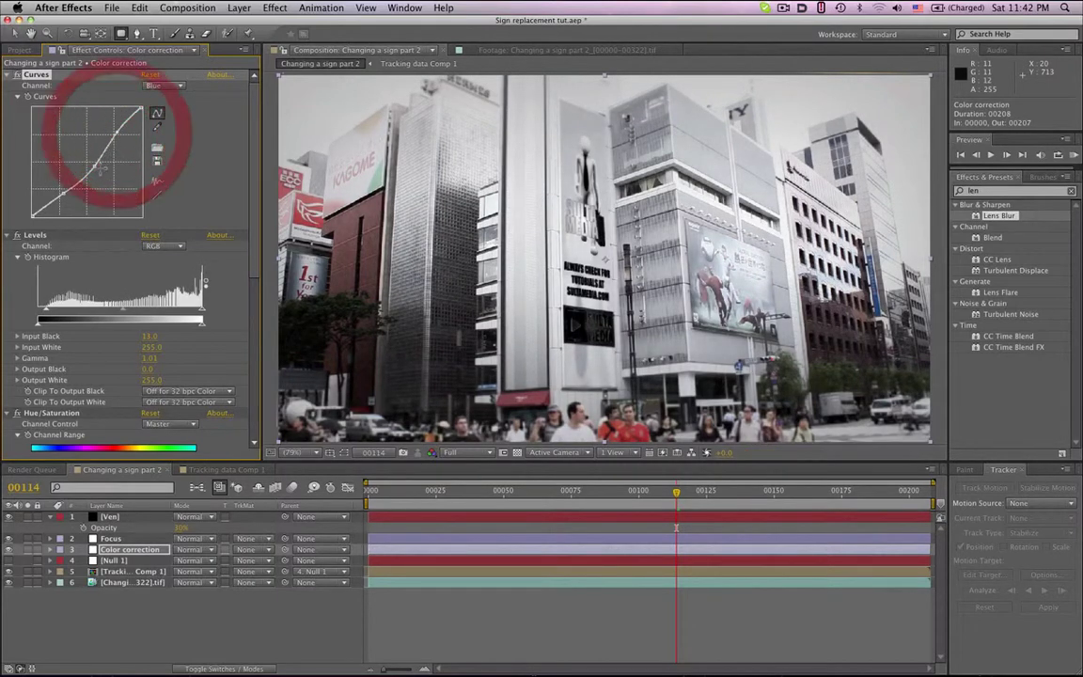
left_click_drag(123, 315, 117, 315)
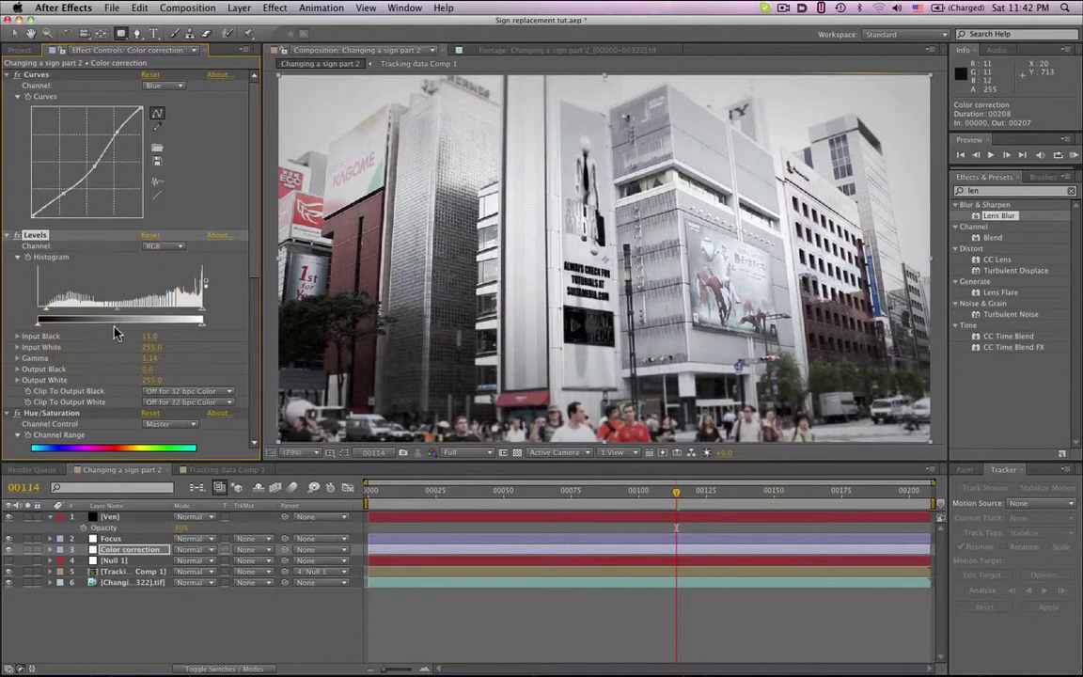
key("super+s")
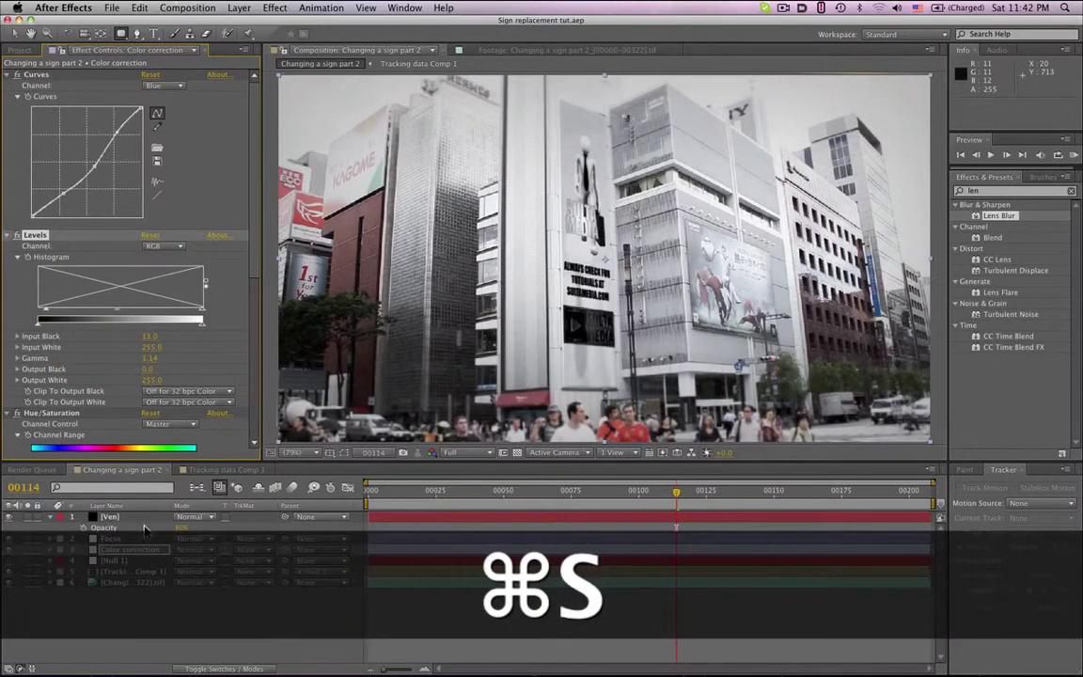
Temporarily enlarge the composition view to check the shot, return to frame 00000 and save the project
left_click_drag(262, 460, 169, 541)
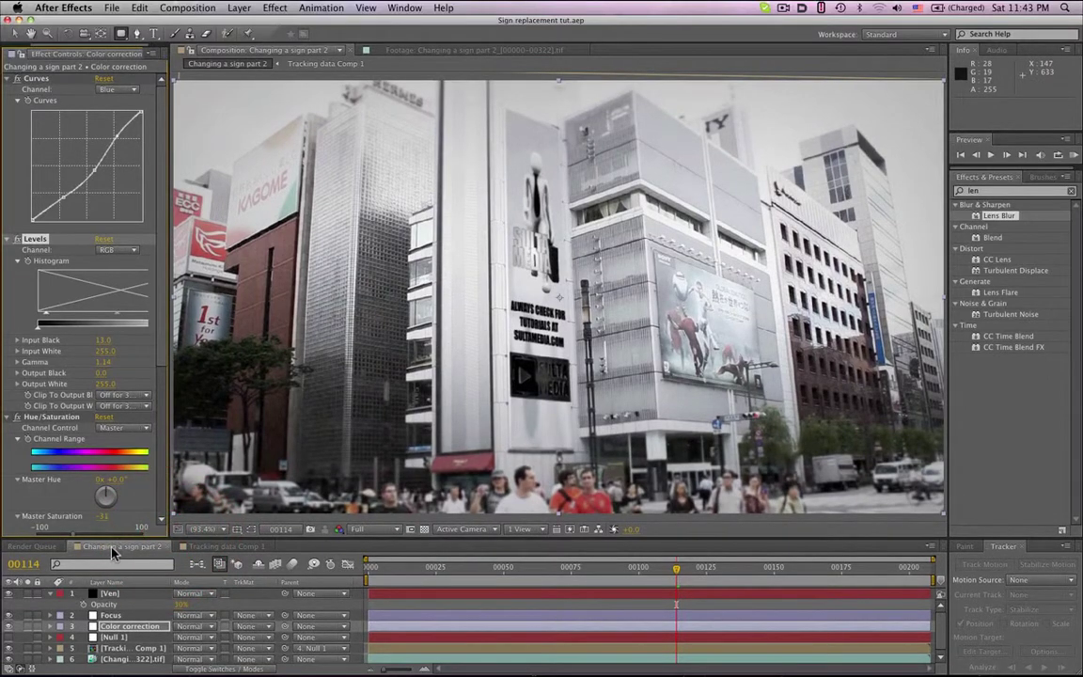
key("super+s")
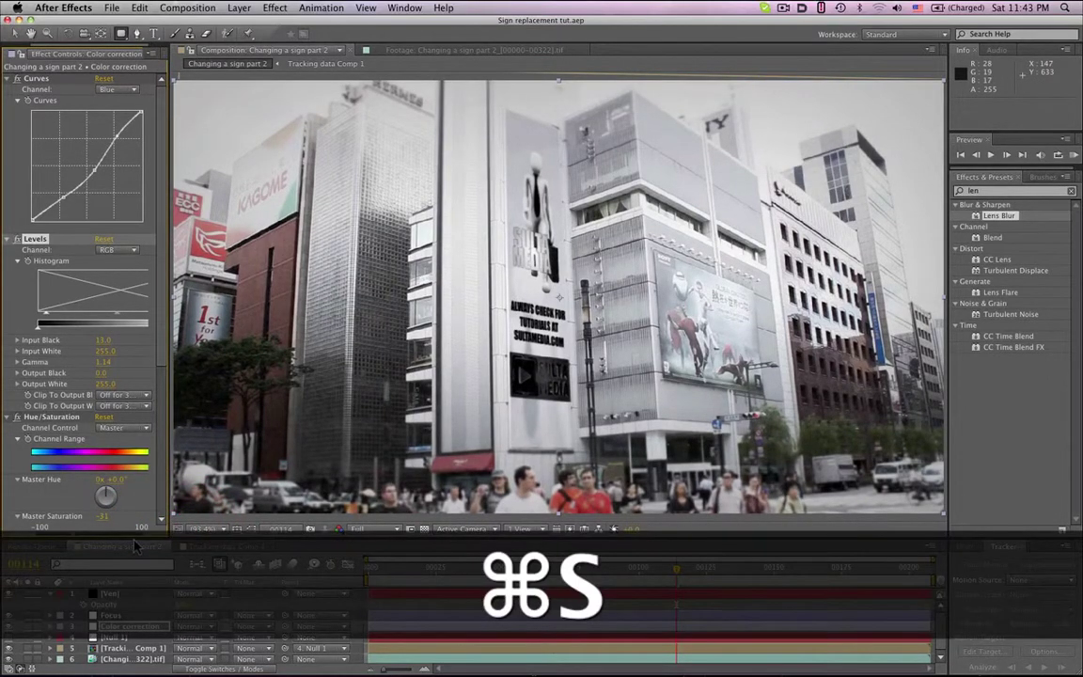
left_click_drag(378, 571, 367, 571)
key("super+s")
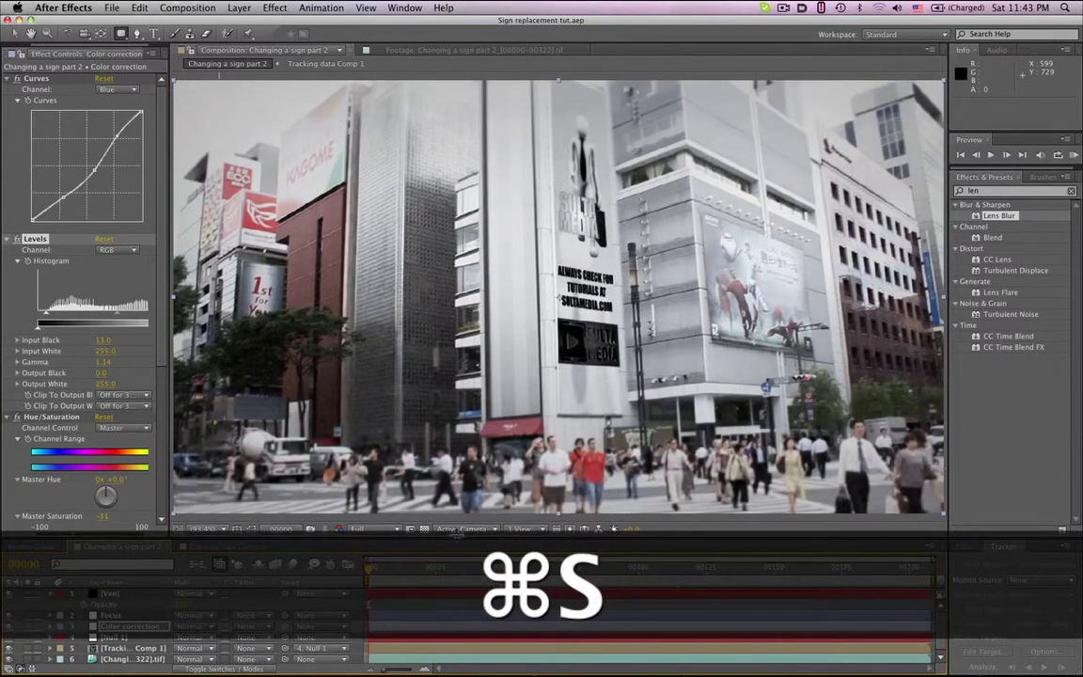
left_click(170, 535)
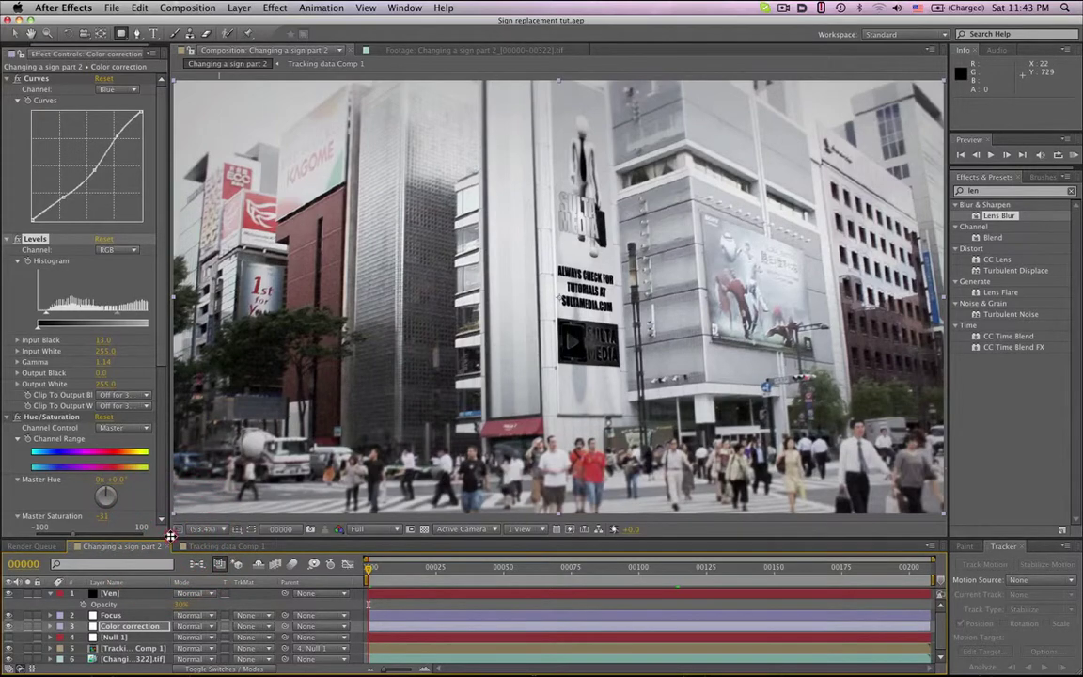
left_click_drag(170, 535, 163, 460)
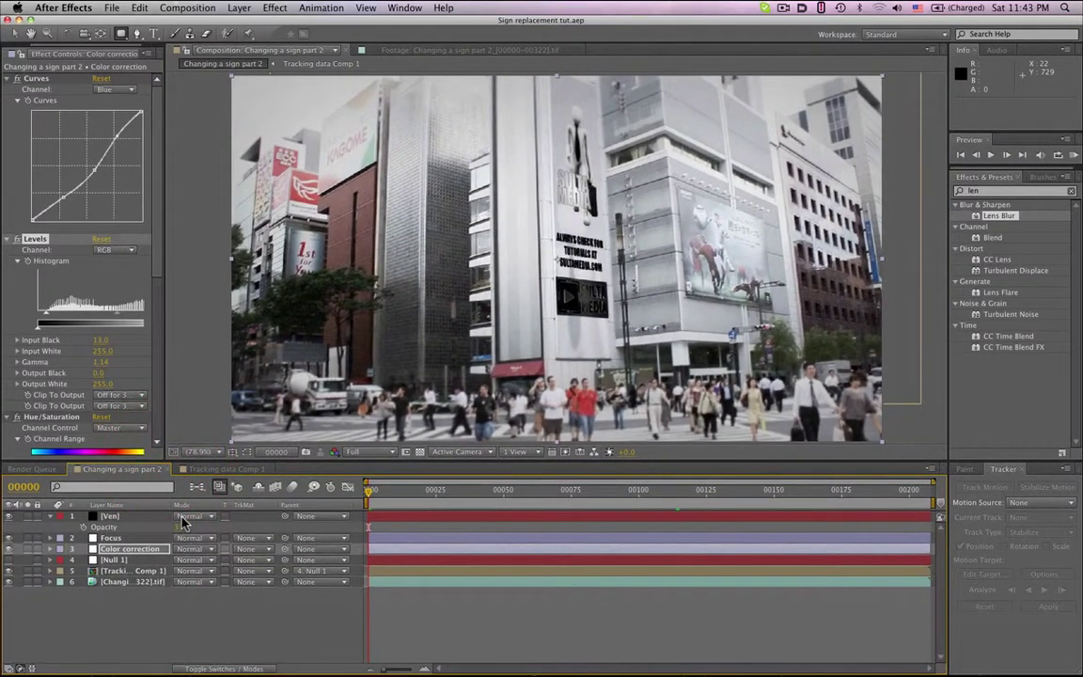
Add the Changing a sign part 2 composition to the render queue with H.264 output format and audio output enabled
key("super+m")
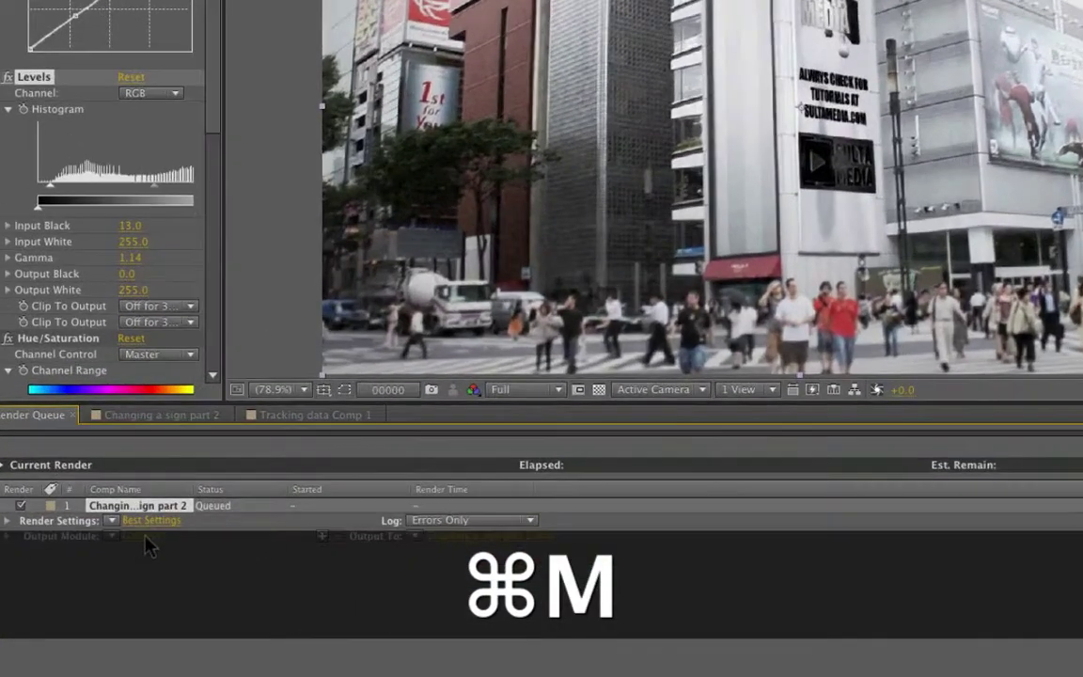
left_click(116, 551)
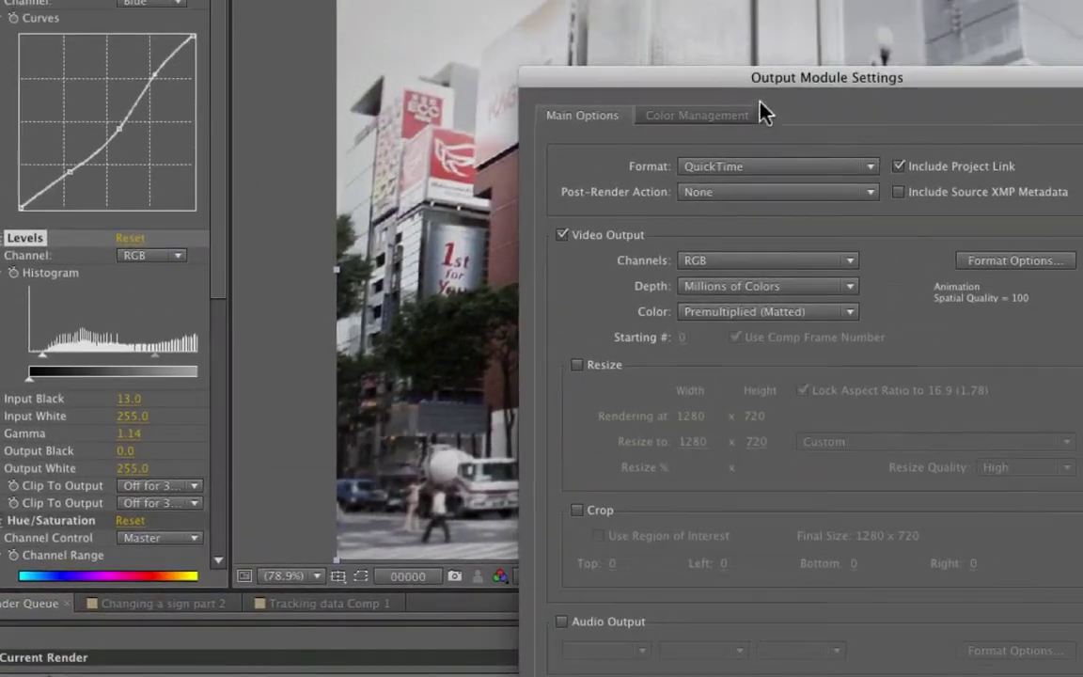
left_click_drag(705, 80, 444, 21)
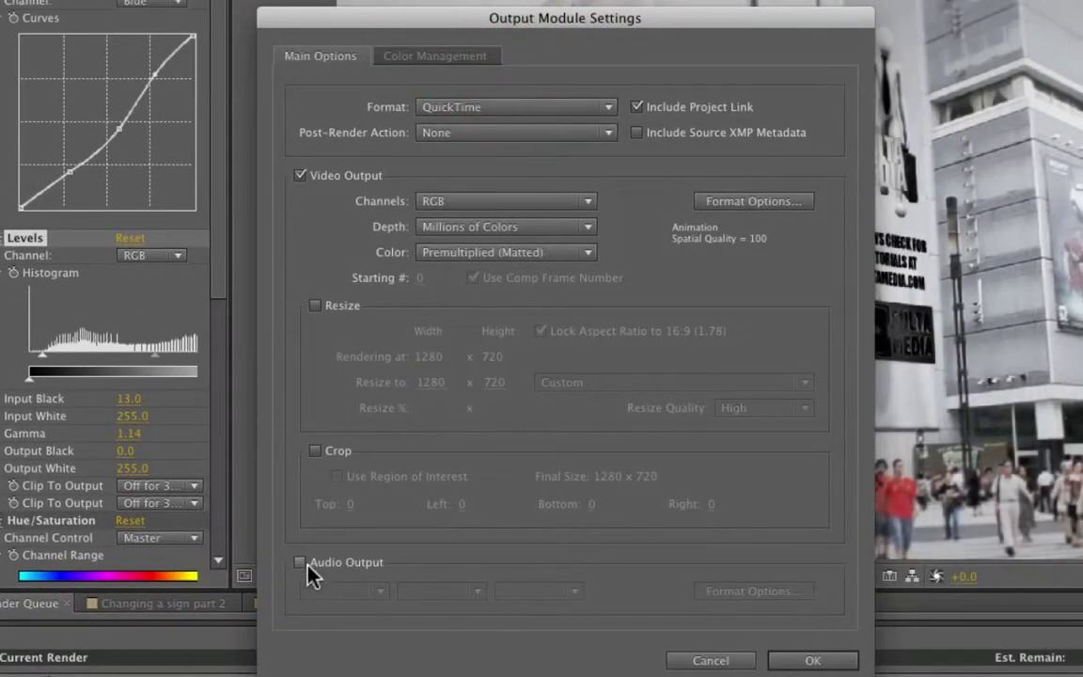
left_click(311, 564)
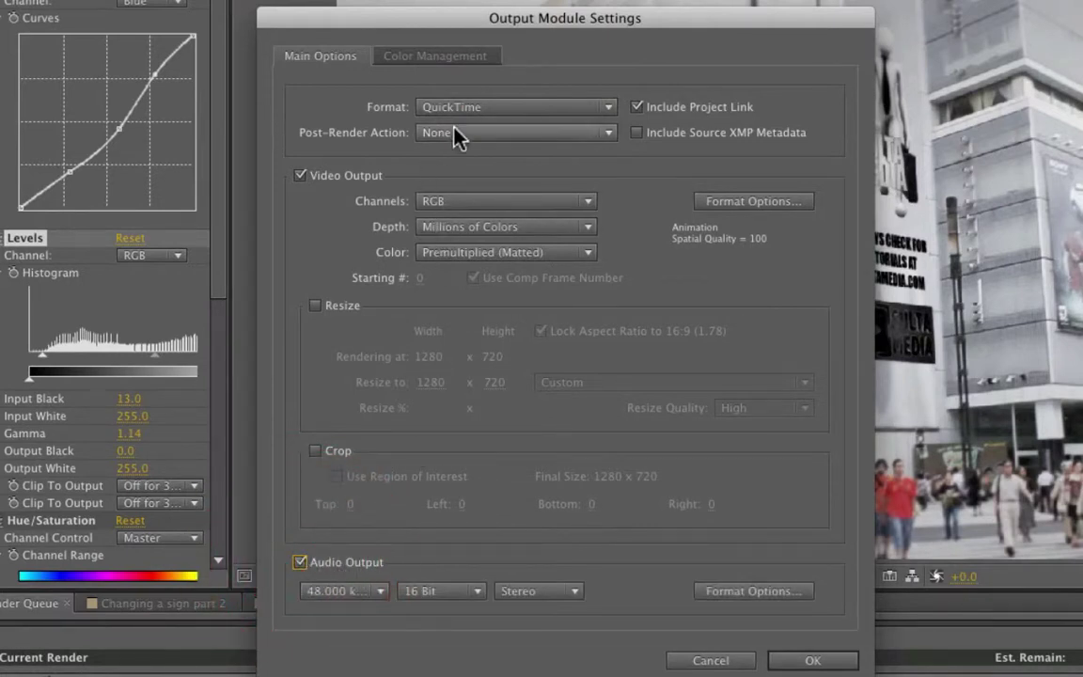
left_click_drag(453, 106, 489, 213)
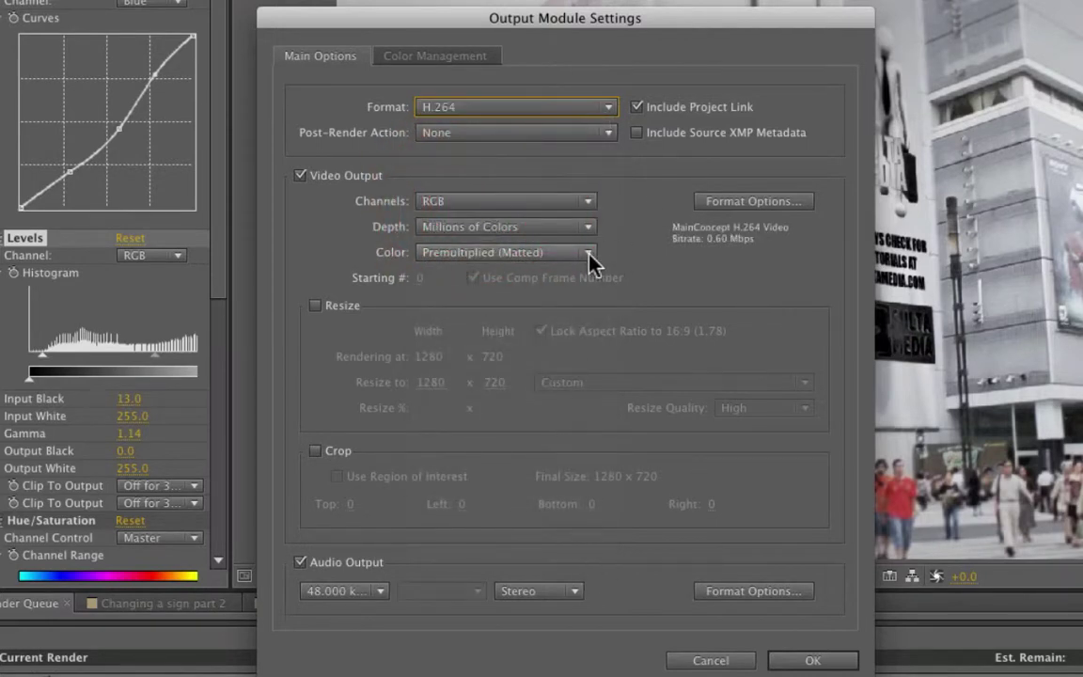
left_click(803, 661)
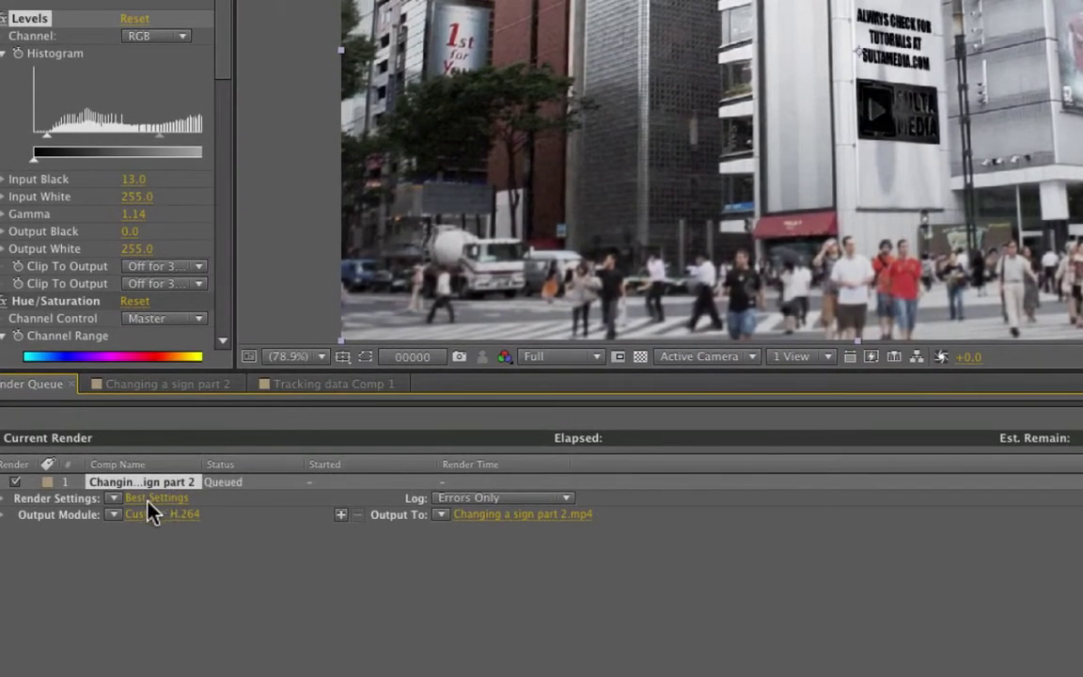
Set the queued render's resolution to Half in its render settings
left_click(153, 498)
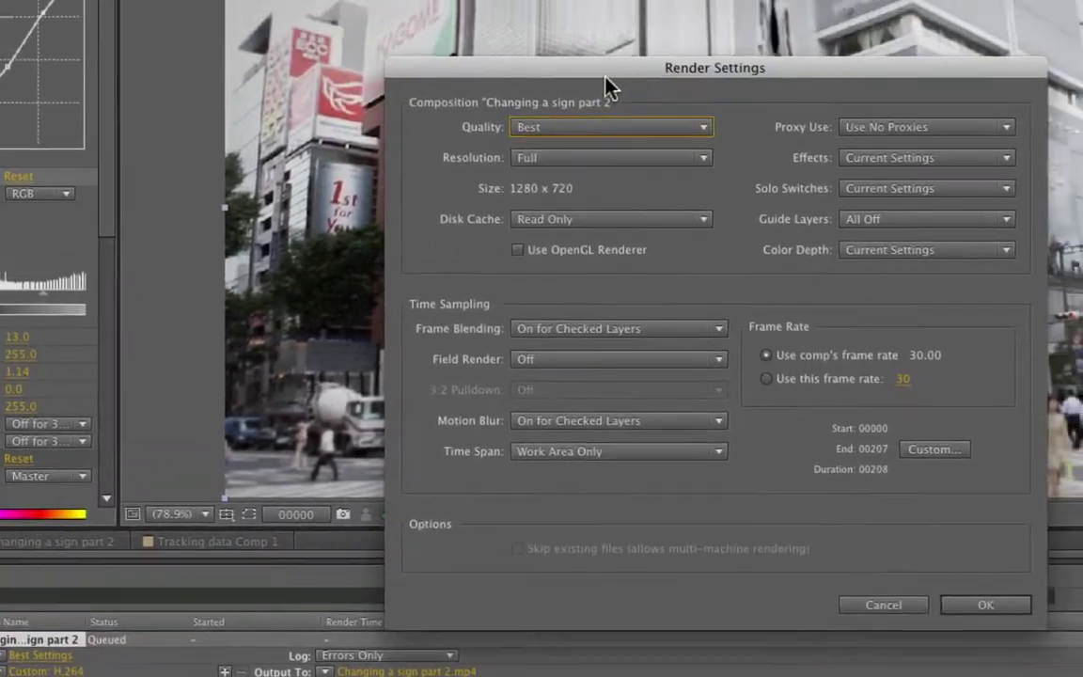
left_click_drag(717, 0, 407, 0)
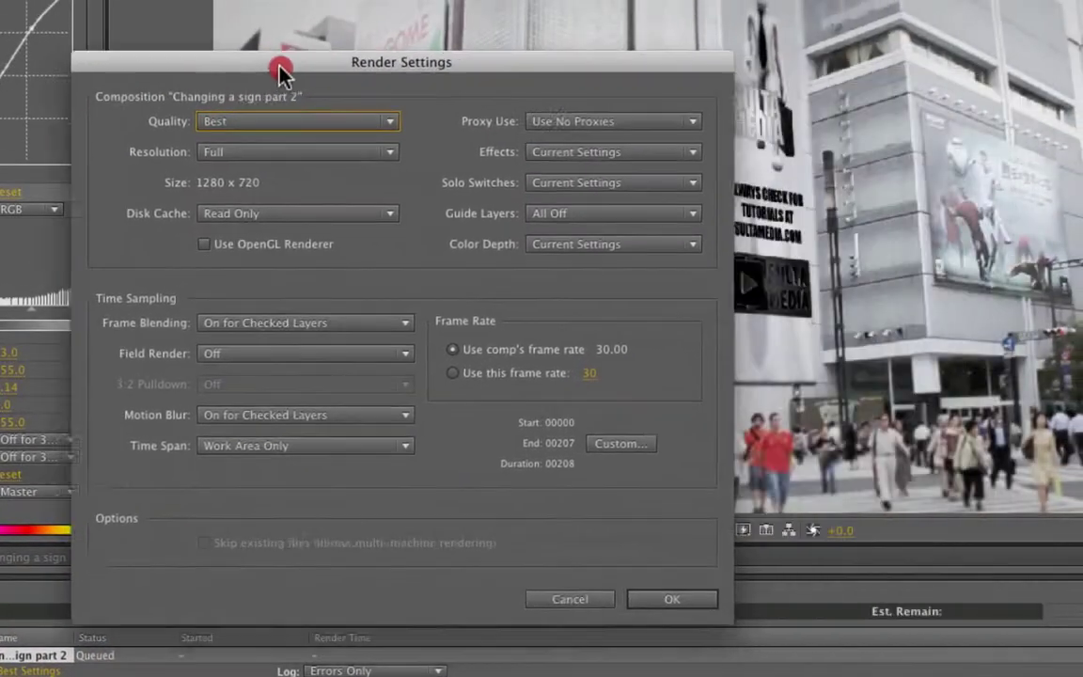
left_click_drag(278, 67, 255, 62)
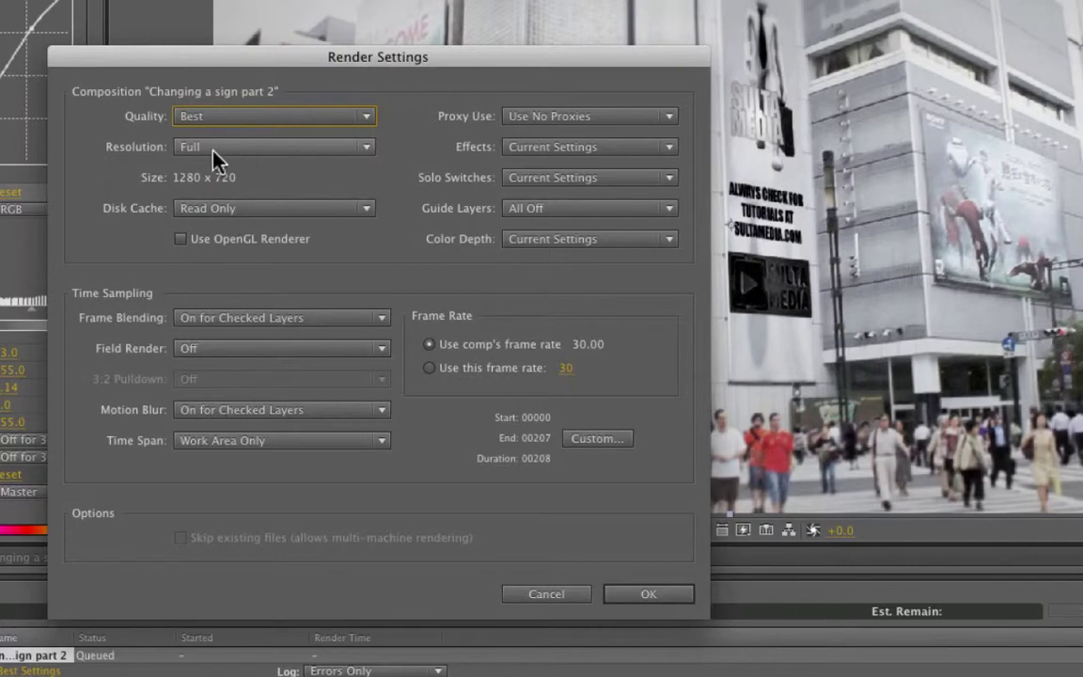
left_click(217, 151)
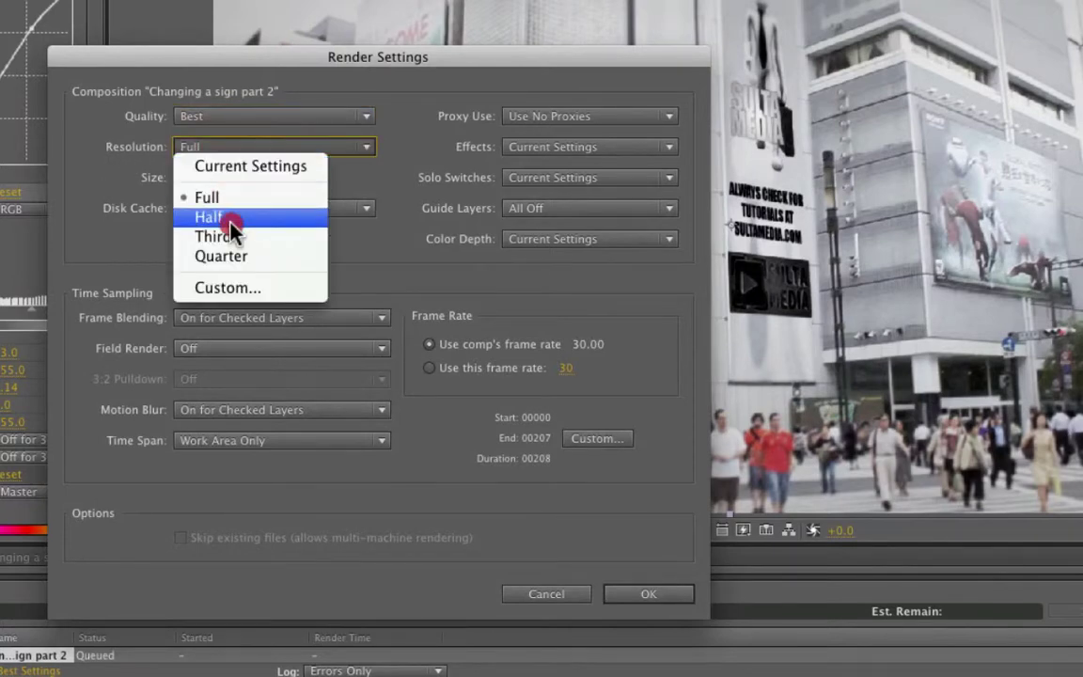
left_click(230, 222)
left_click(649, 598)
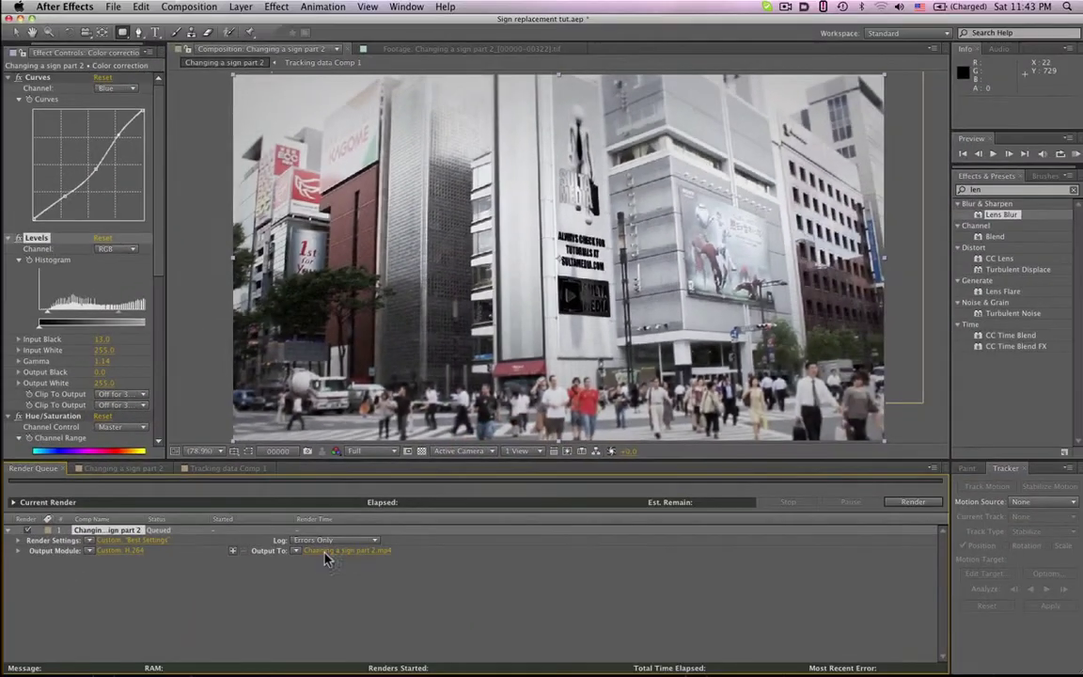
Name the output movie "Changing a sign part 2 Final" and save it to the Renders folder
left_click(324, 554)
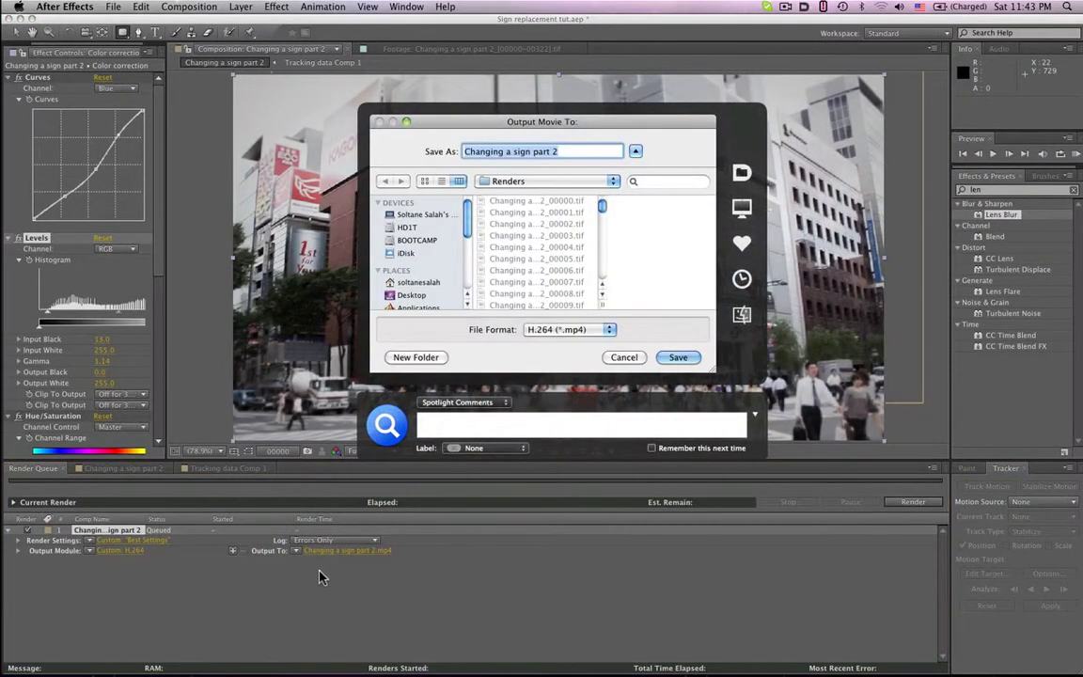
left_click_drag(558, 127, 464, 144)
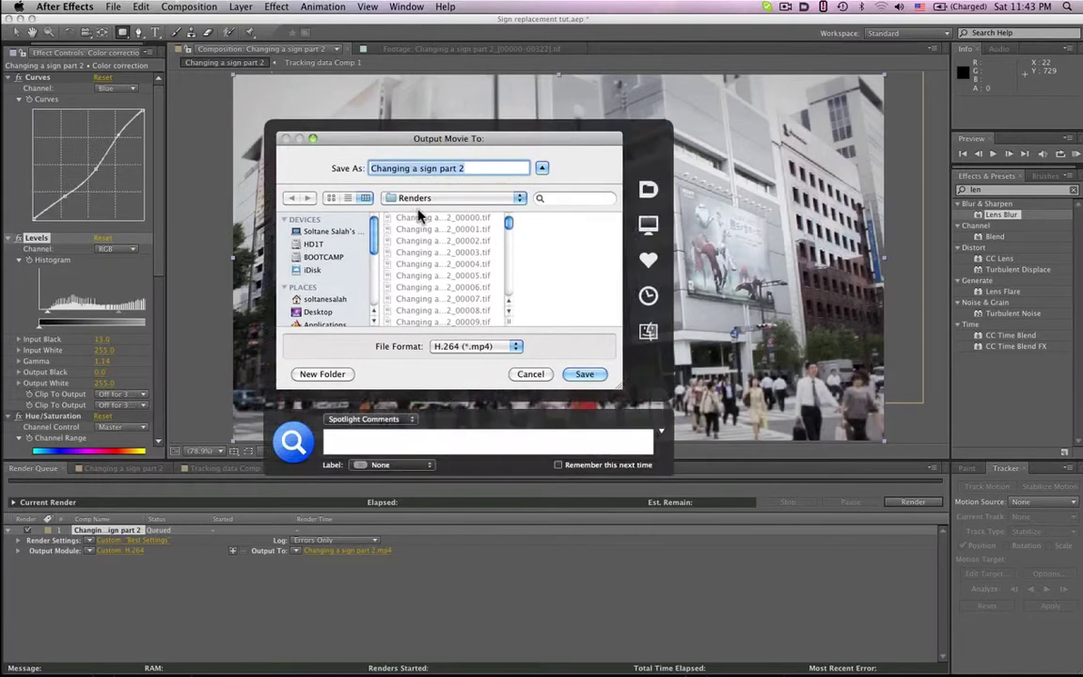
left_click(472, 169)
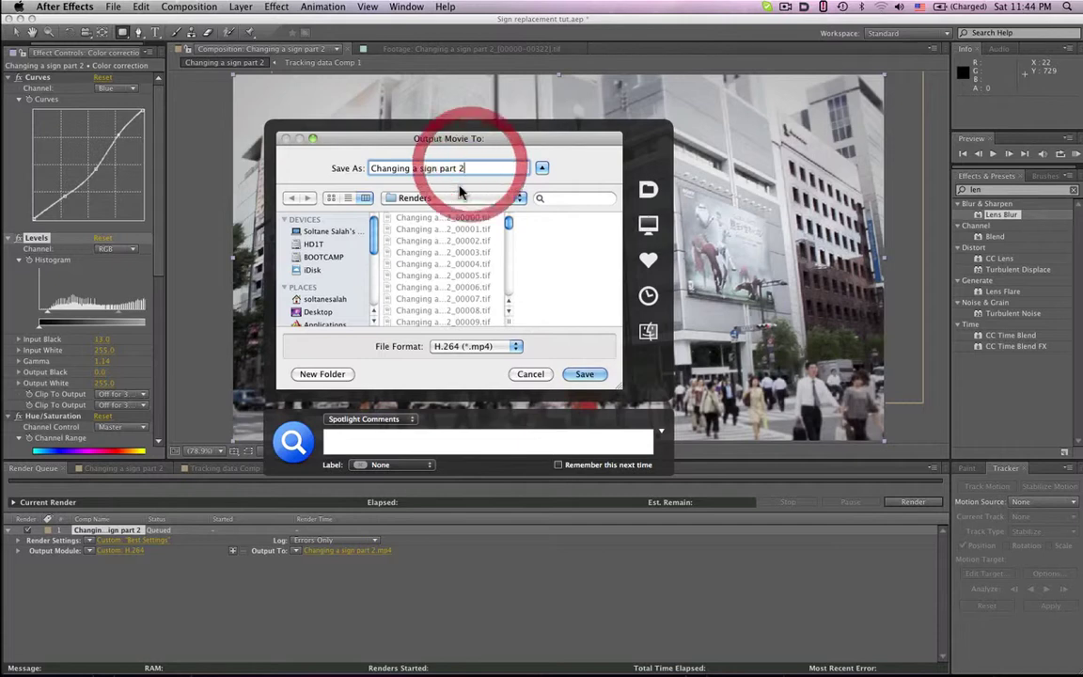
type("Fina")
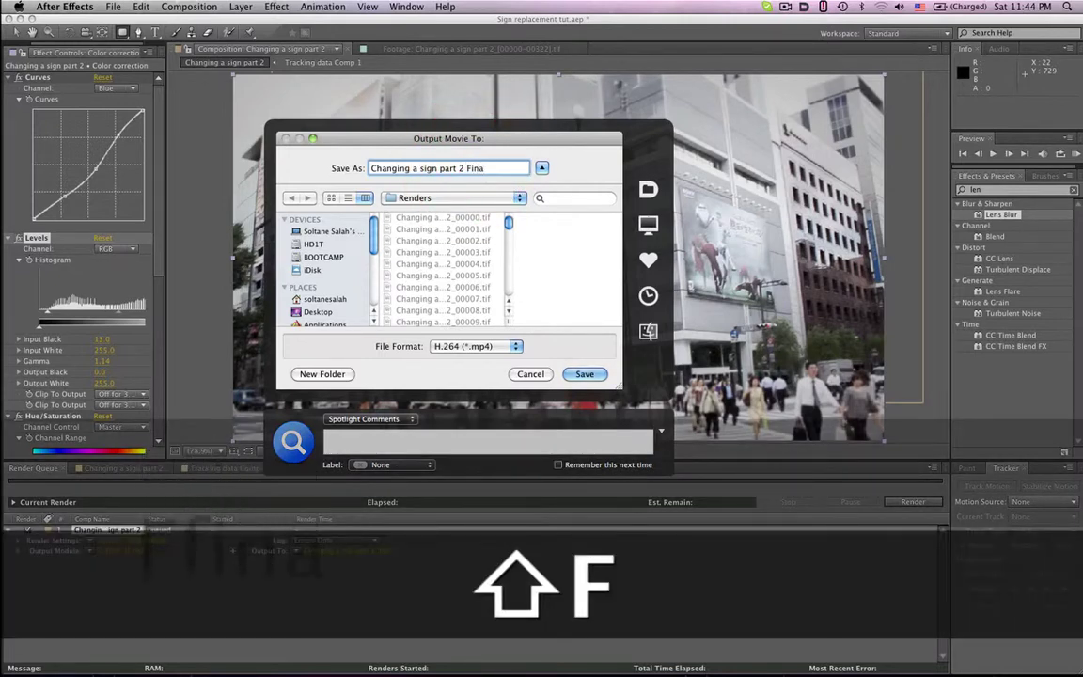
type("l")
key("Return")
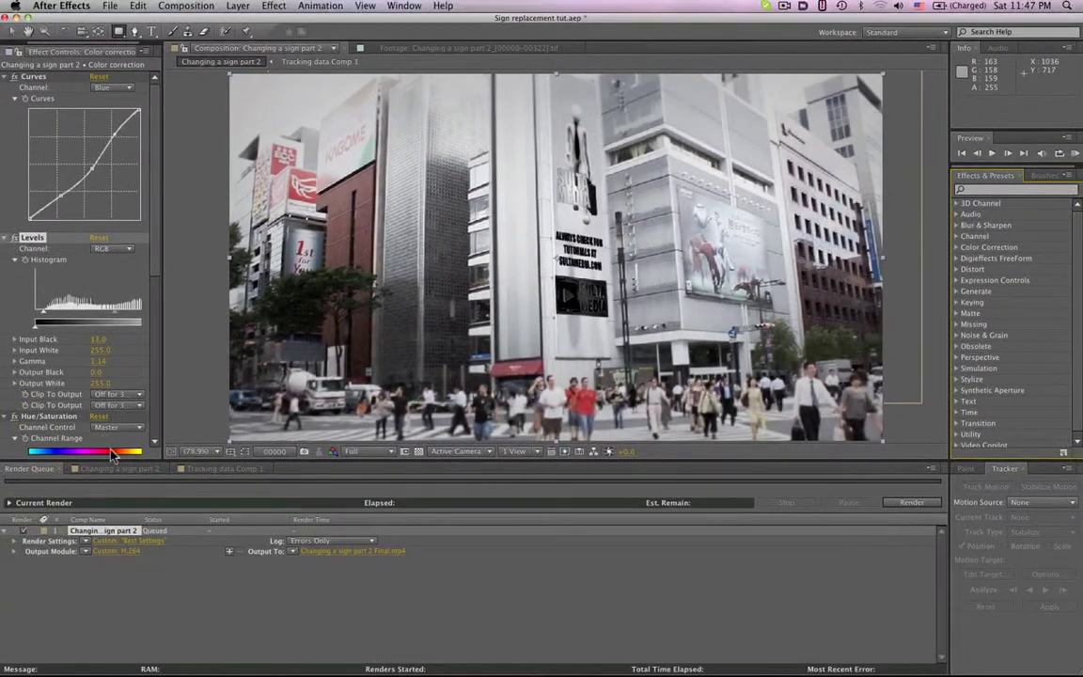
RAM preview the Changing a sign part 2 composition, scrub through it to frame 00143 and save the project
left_click(118, 468)
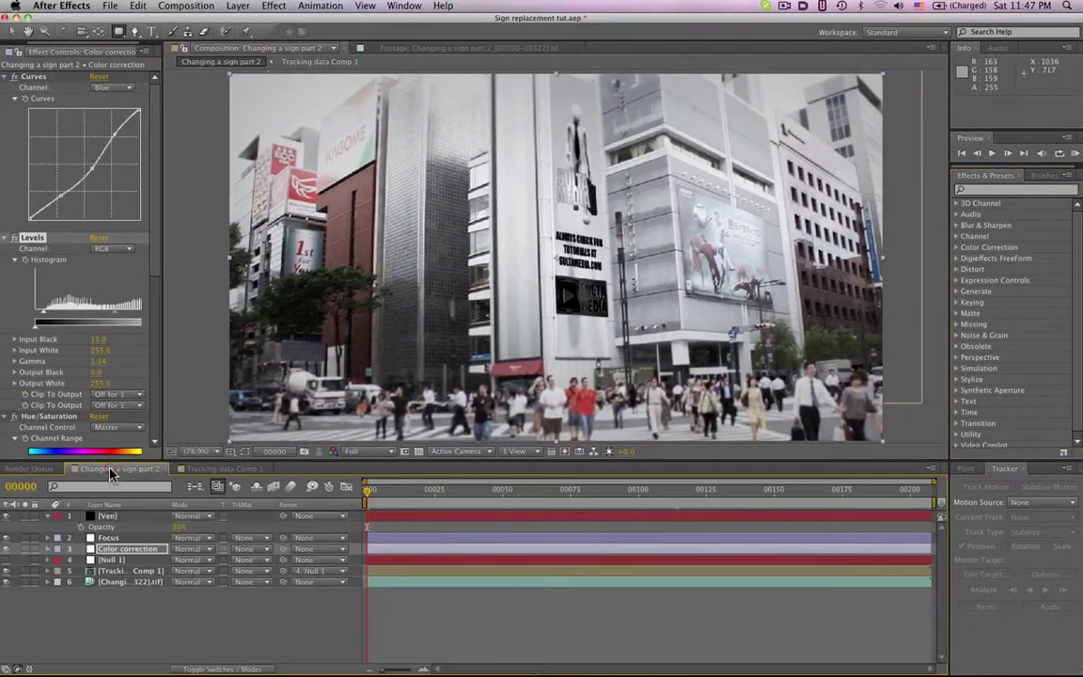
left_click(1075, 153)
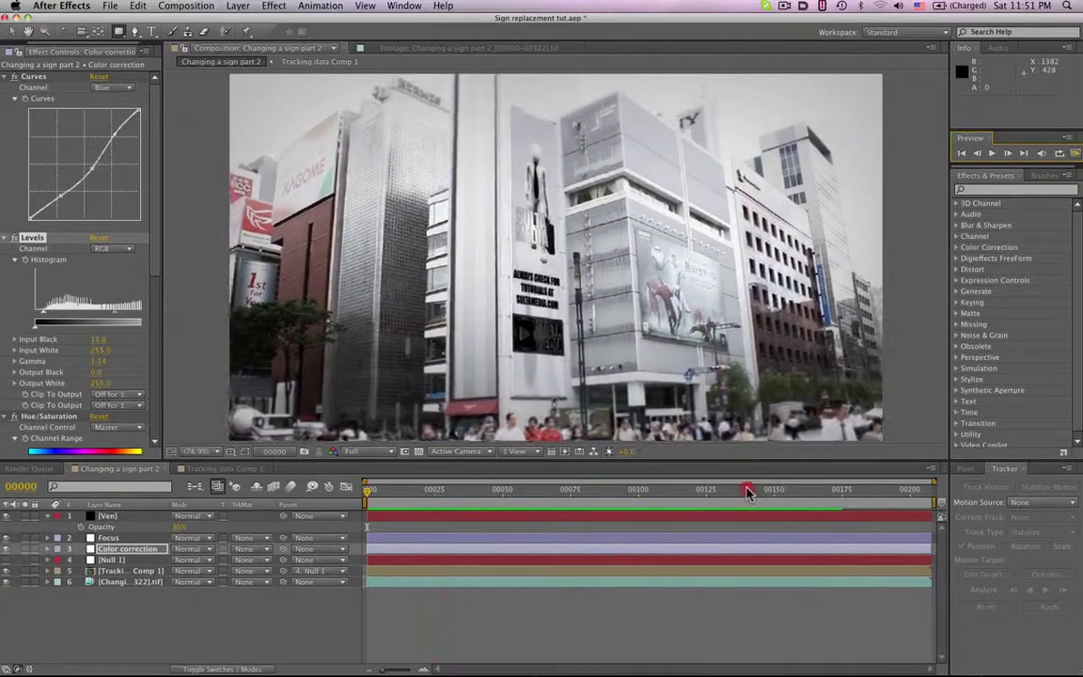
key("space")
left_click_drag(732, 496, 641, 495)
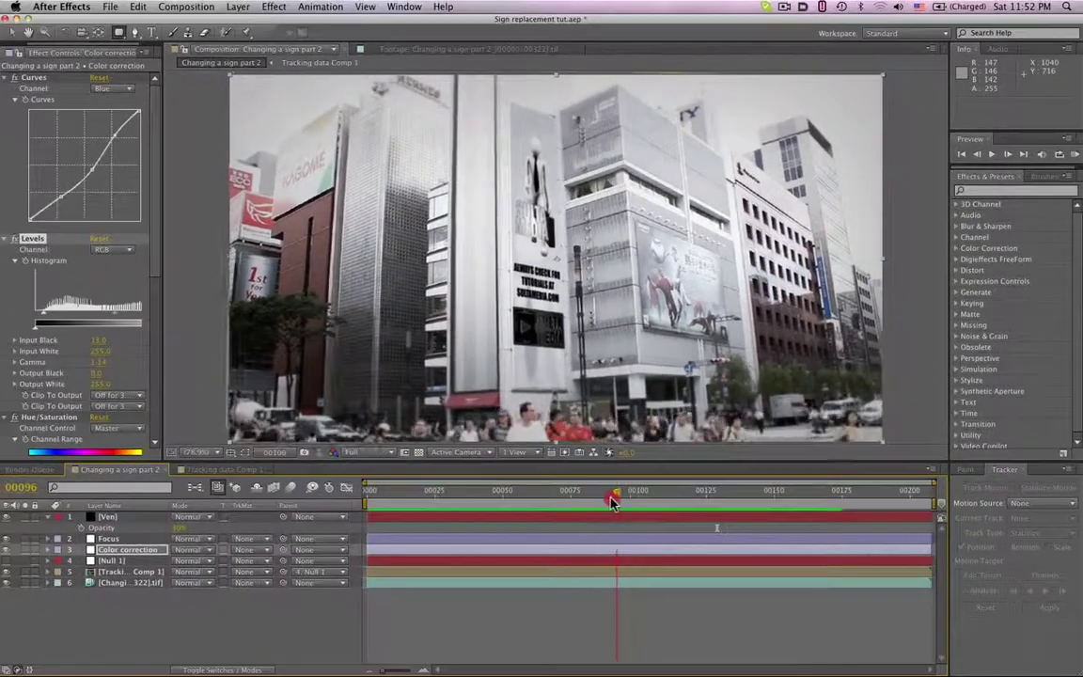
left_click_drag(612, 501, 756, 512)
key("super+s")
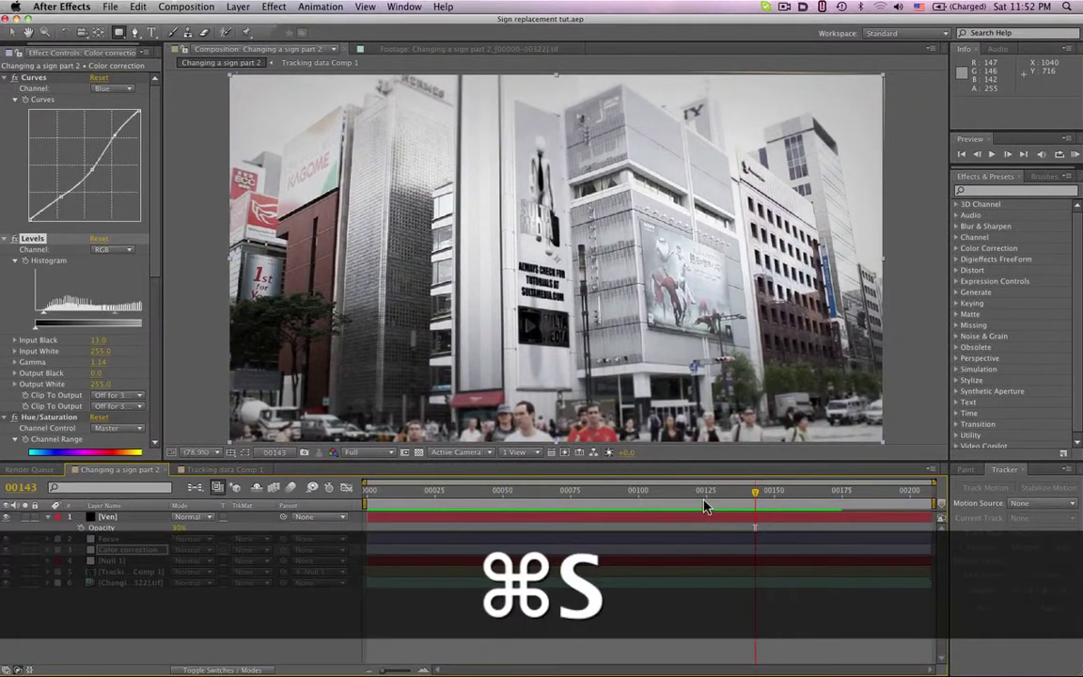
Switch to Bean and highlight the e-mail, Twitter, YouTube and FaceBook contact lines in the Tutorials Opener document
key("super+Tab")
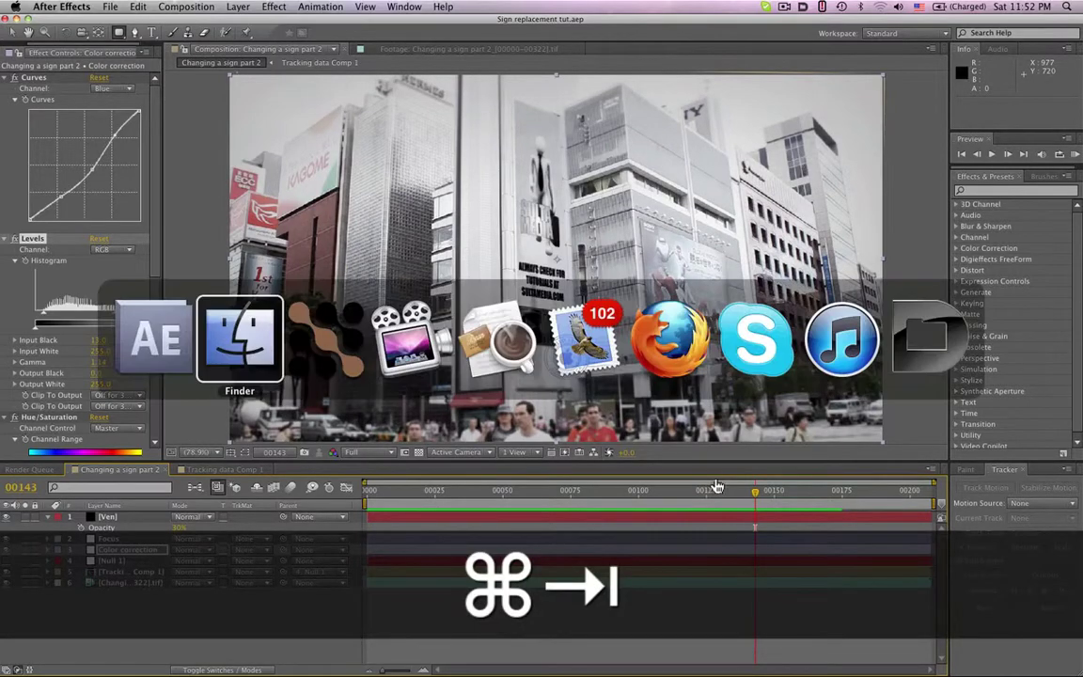
left_click(509, 350)
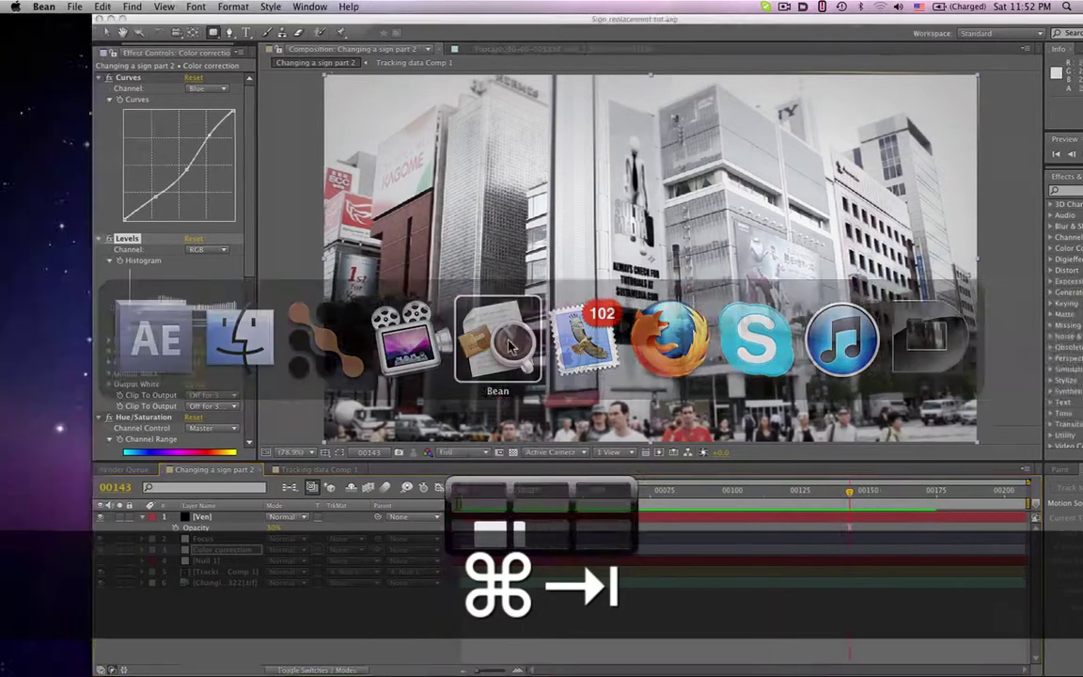
left_click_drag(317, 453, 609, 498)
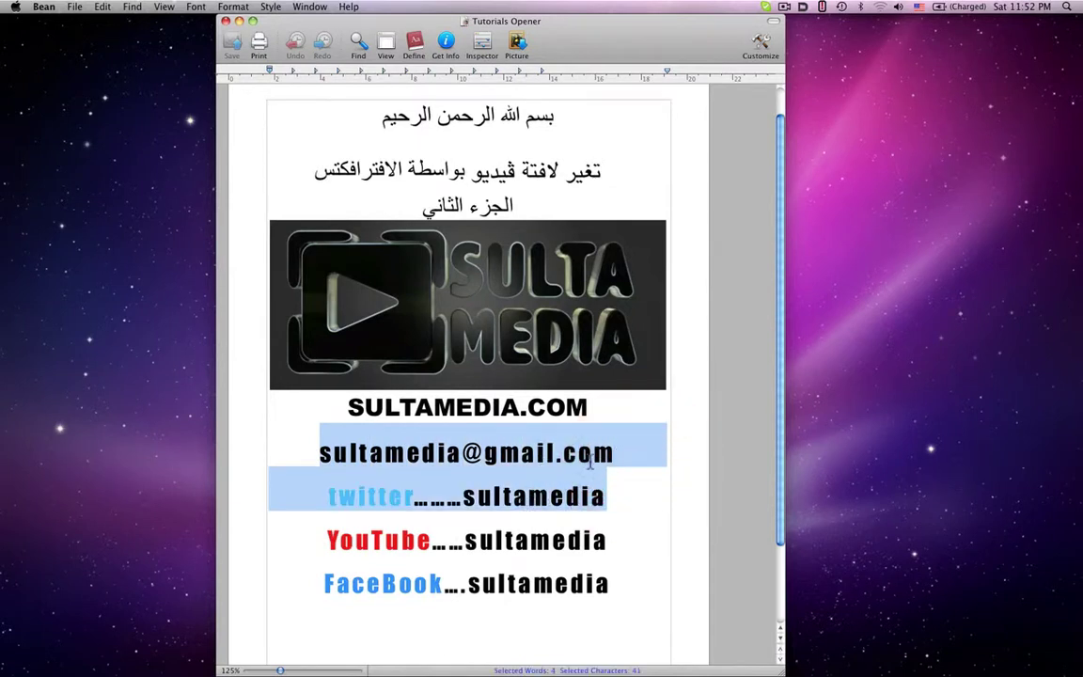
left_click(564, 484)
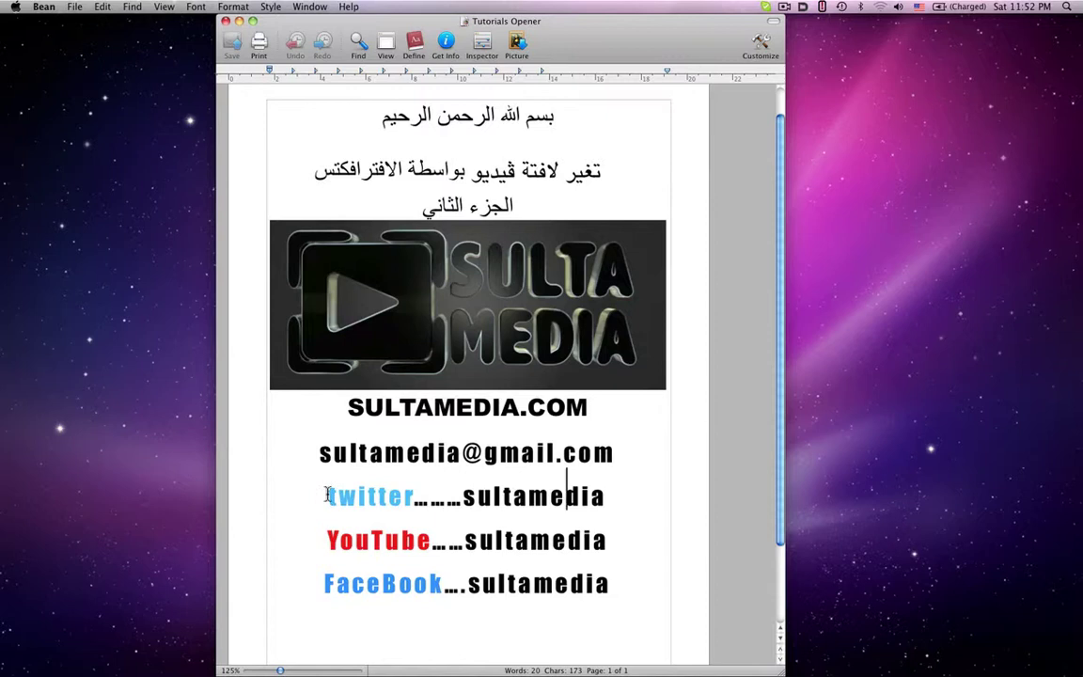
left_click_drag(328, 495, 380, 498)
left_click_drag(463, 496, 609, 493)
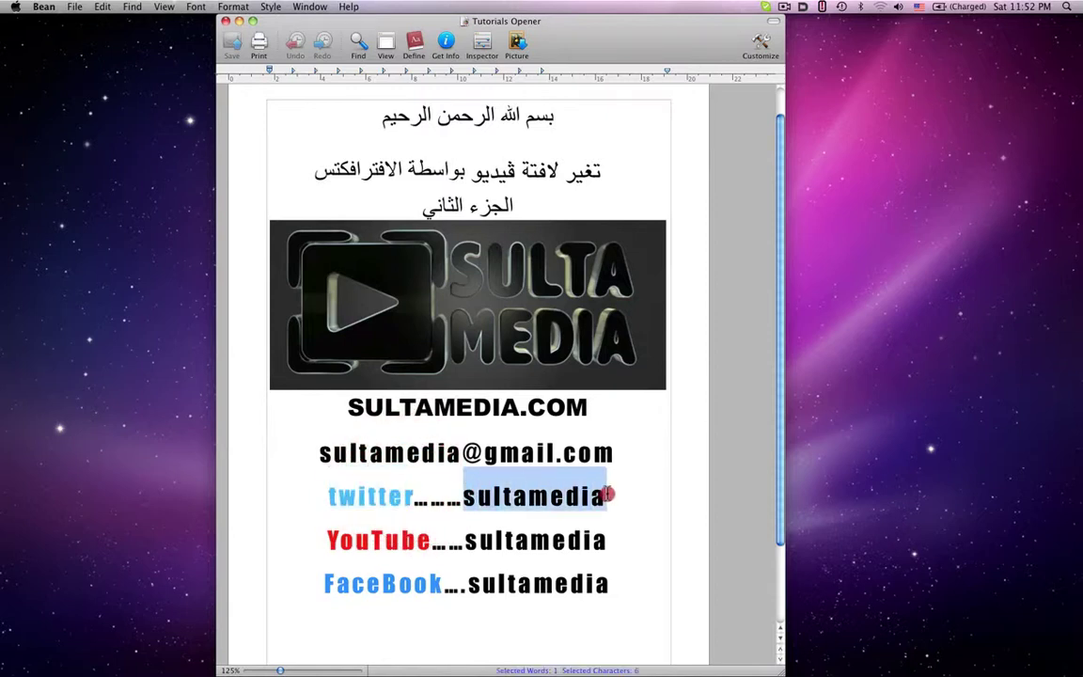
left_click_drag(327, 540, 592, 521)
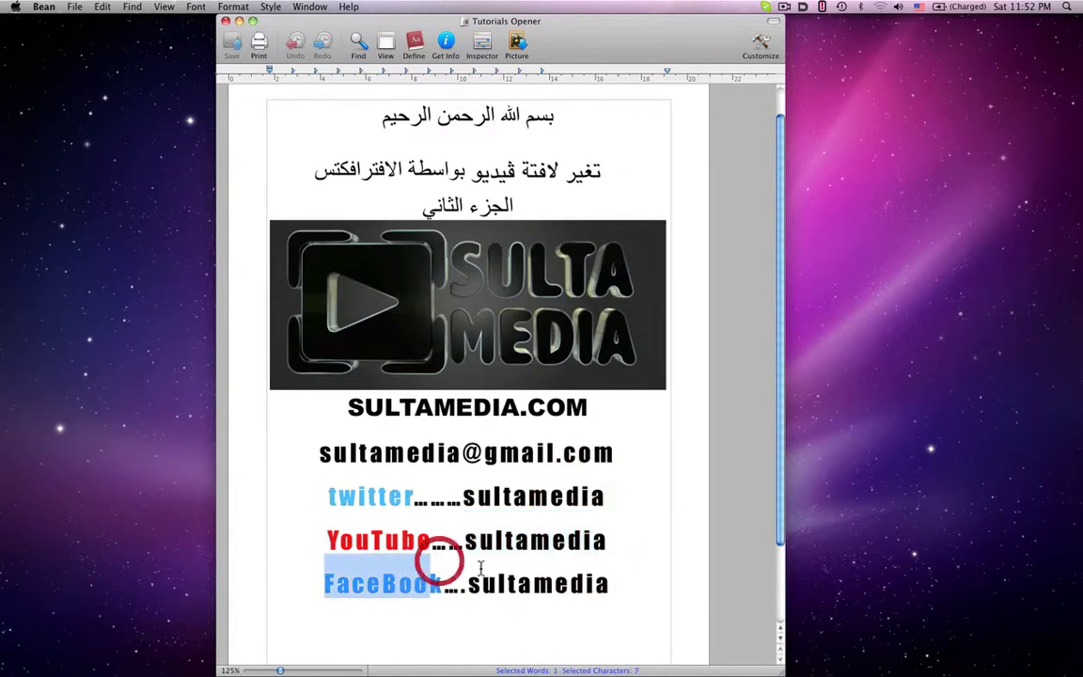